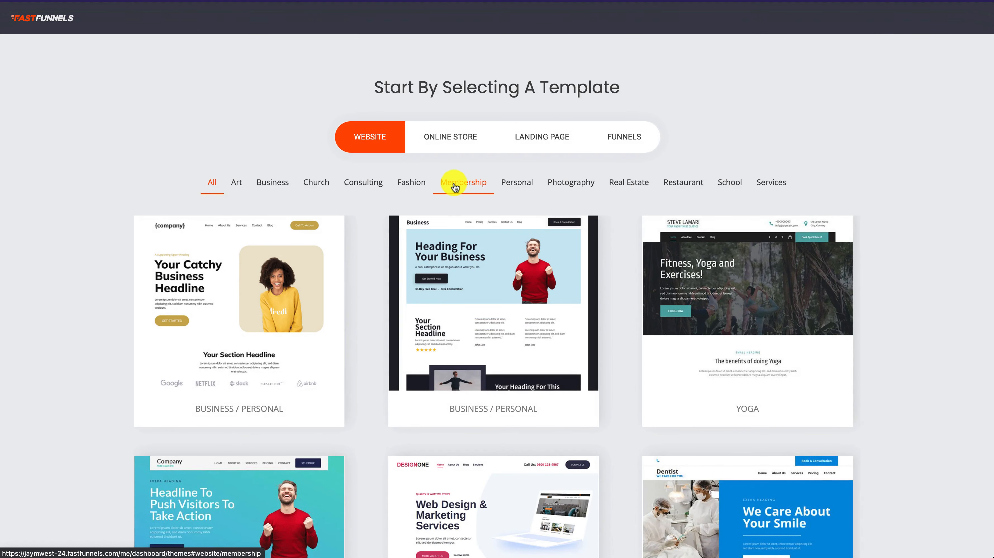
# - Create and name a new website from the Membership 3 template in the Membership website category
pyautogui.click(455, 187)
pyautogui.scroll(-2, 388, 351)
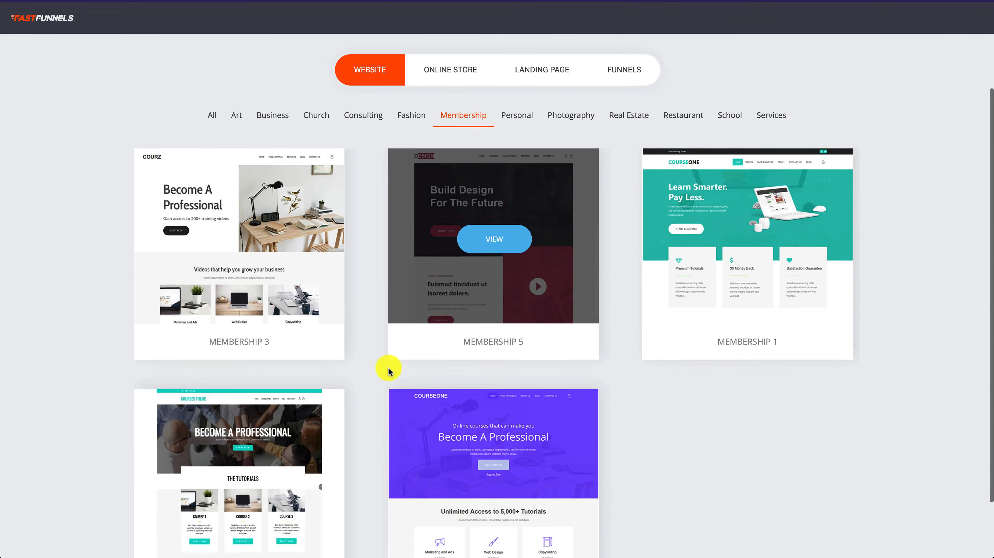
pyautogui.scroll(-1, 292, 346)
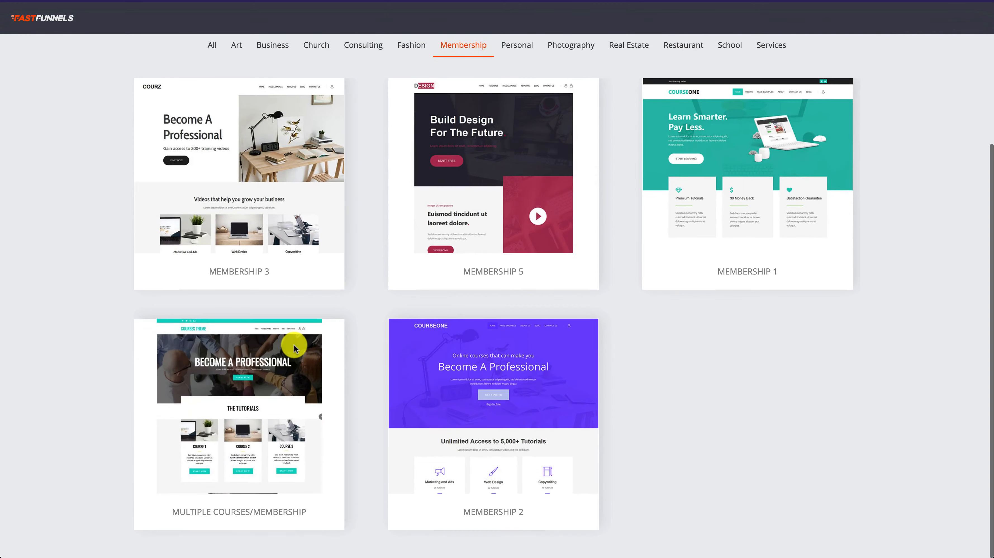
pyautogui.moveTo(231, 176)
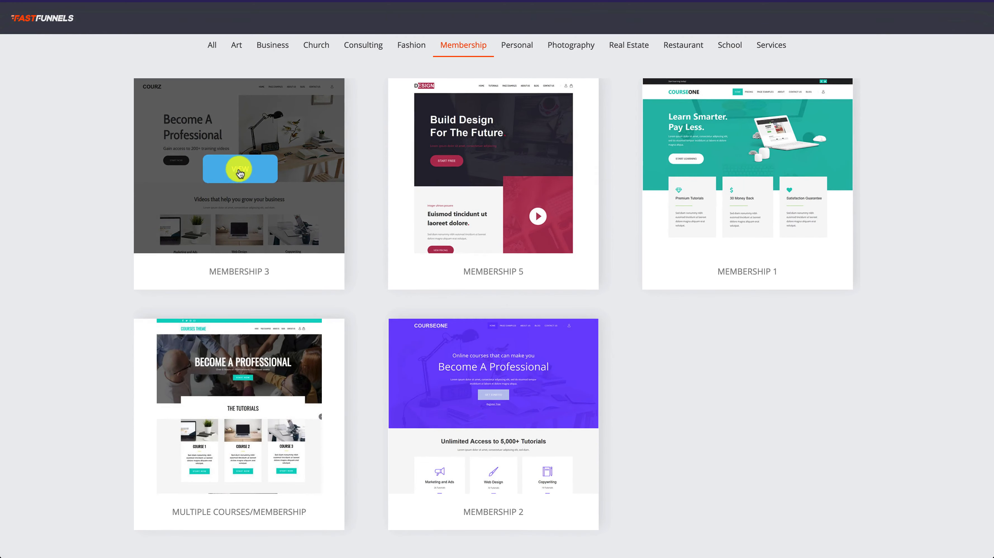
pyautogui.click(240, 171)
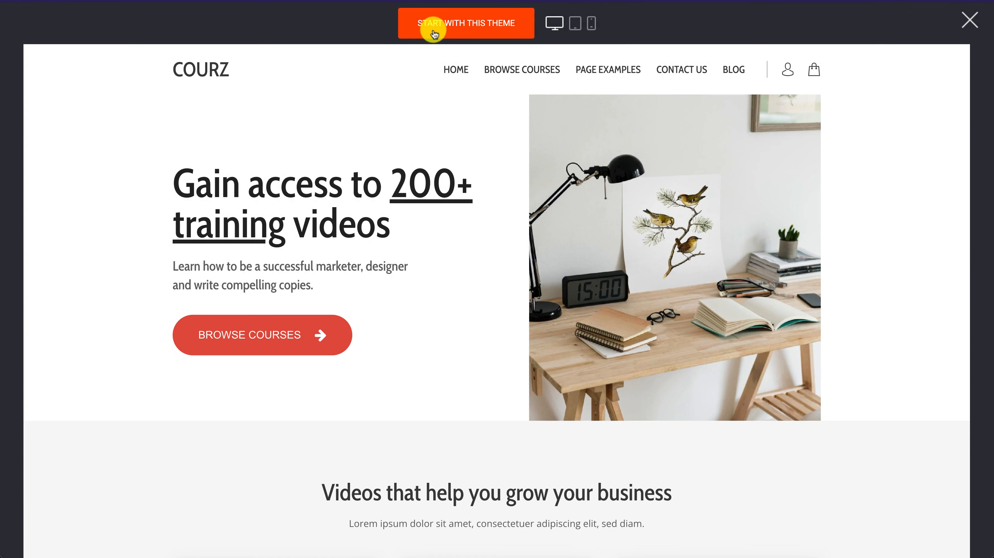
pyautogui.click(455, 27)
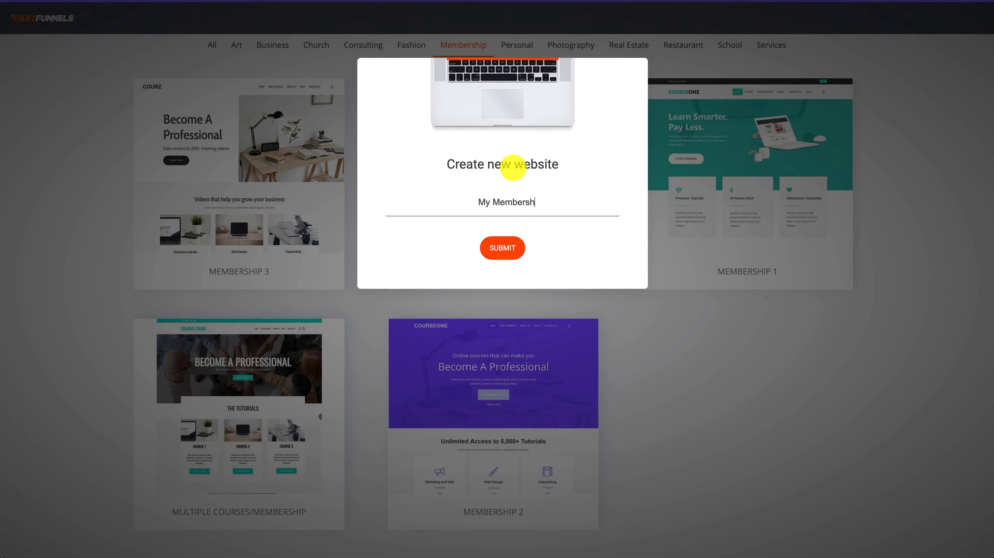
pyautogui.click(501, 252)
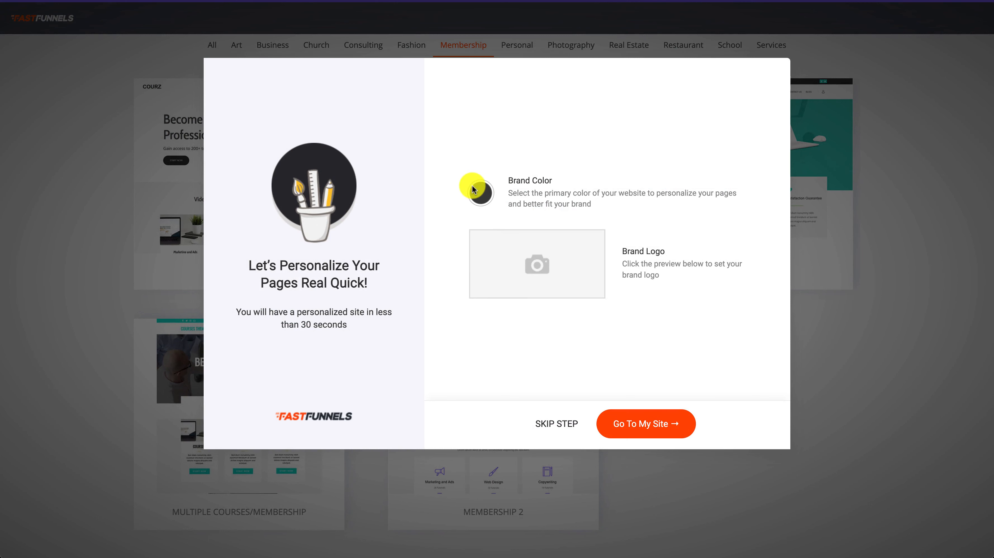
# - Set the brand color to orange (#FBA026) and continue to the site without adding a logo
pyautogui.click(475, 190)
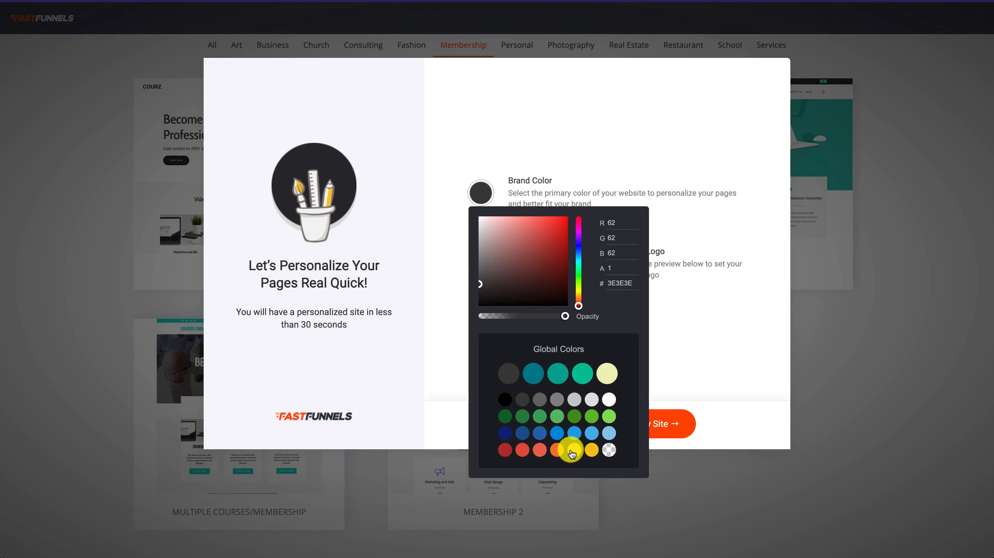
pyautogui.click(578, 453)
pyautogui.click(557, 170)
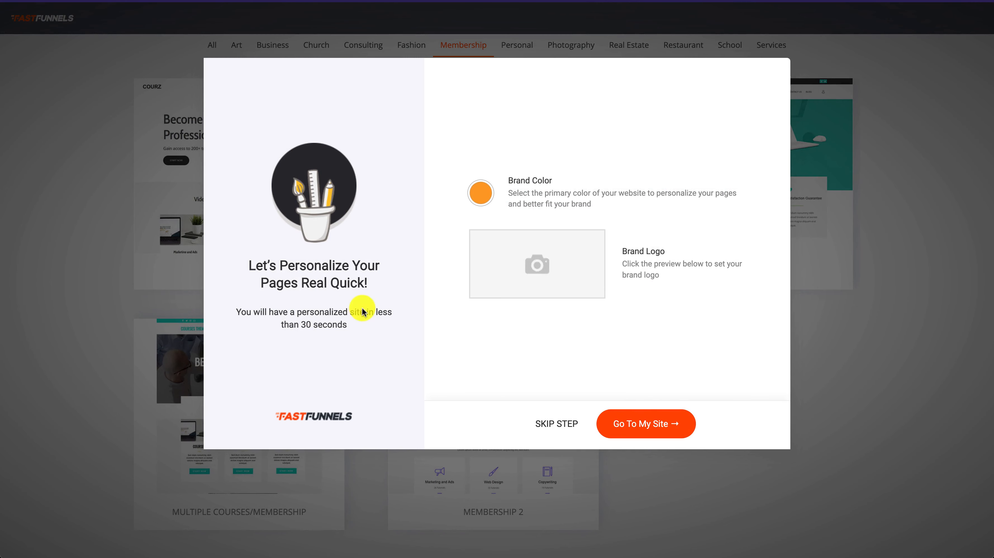
pyautogui.click(659, 427)
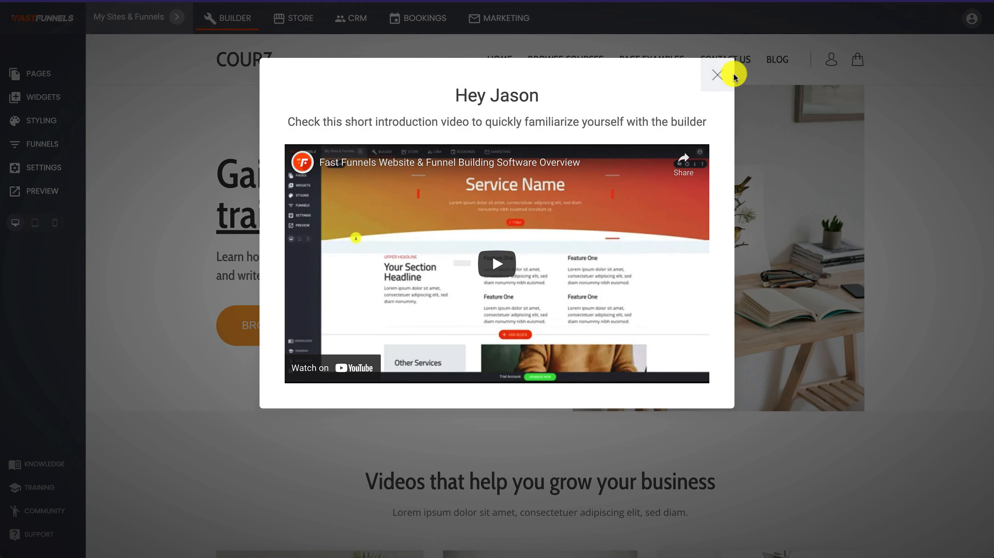
# - Dismiss the builder's introduction video and look over the home page from header to footer
pyautogui.click(734, 75)
pyautogui.scroll(-3, 453, 306)
pyautogui.scroll(-15, 470, 306)
pyautogui.scroll(-10, 527, 157)
pyautogui.scroll(-8, 528, 157)
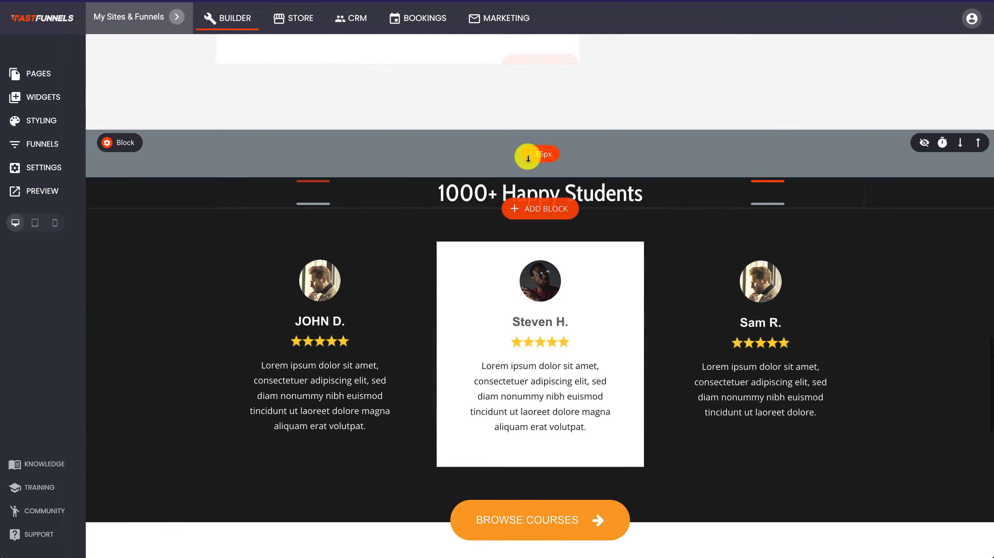
pyautogui.scroll(-15, 528, 156)
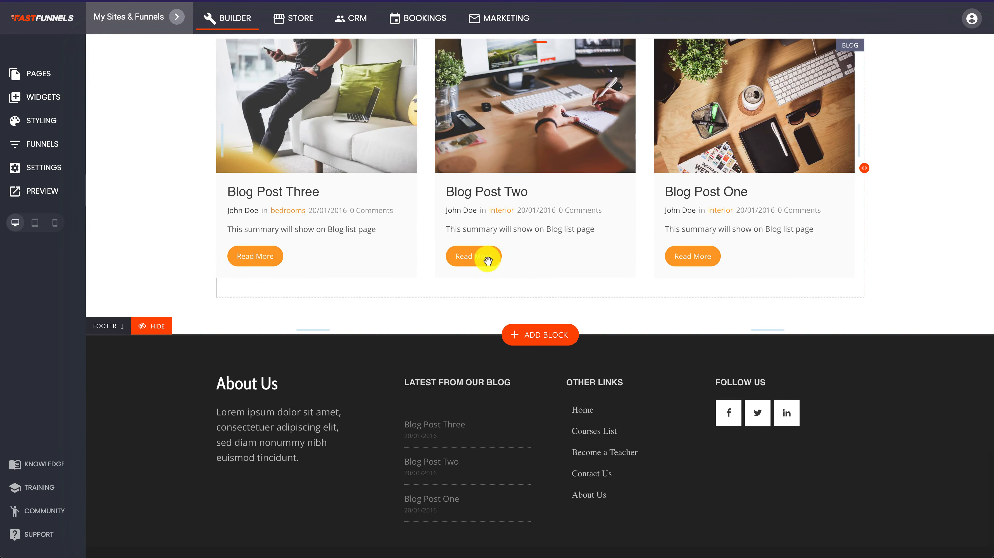
pyautogui.scroll(20, 543, 127)
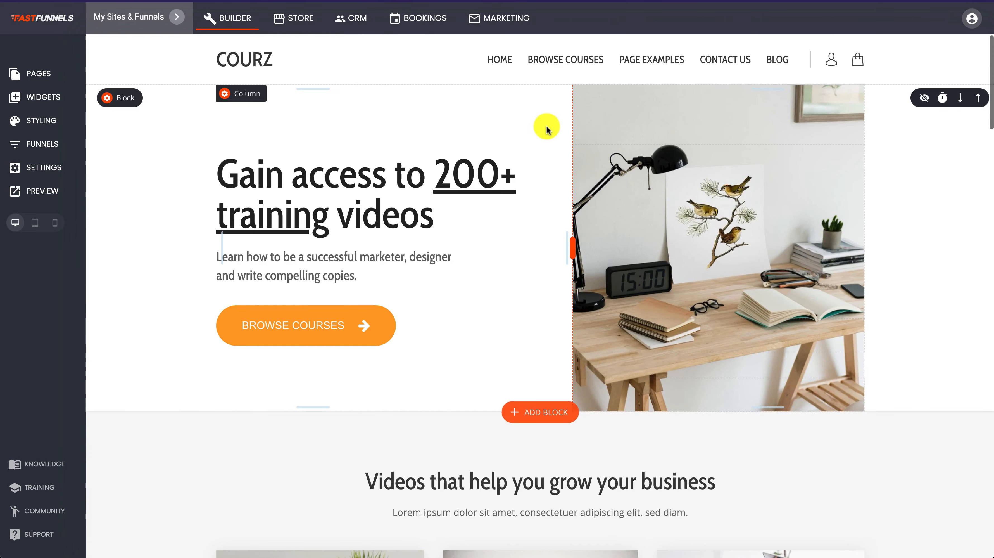
# - Change the primary color in the global color palette to dark blue #0F227E and apply it to the site
pyautogui.click(43, 121)
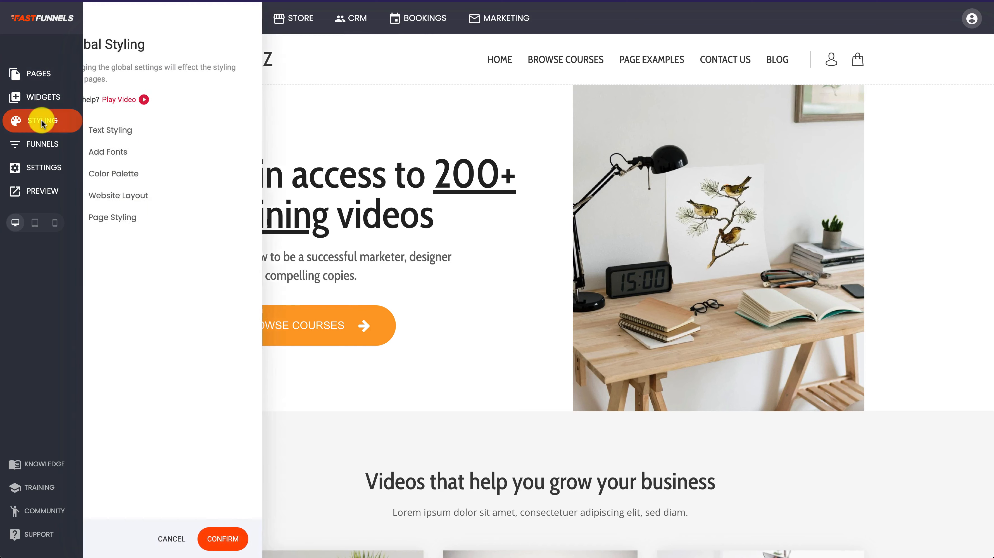
pyautogui.click(153, 174)
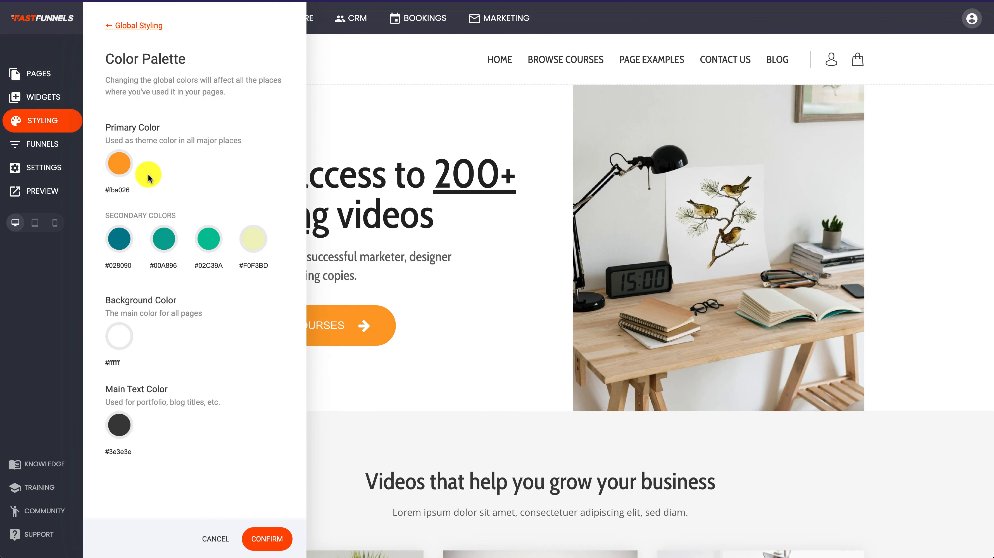
pyautogui.click(121, 167)
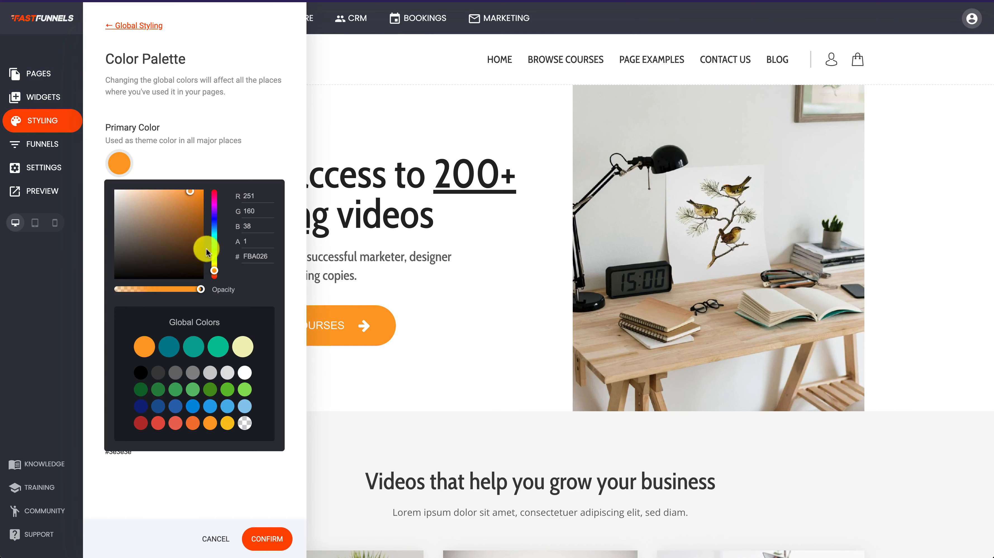
pyautogui.click(141, 407)
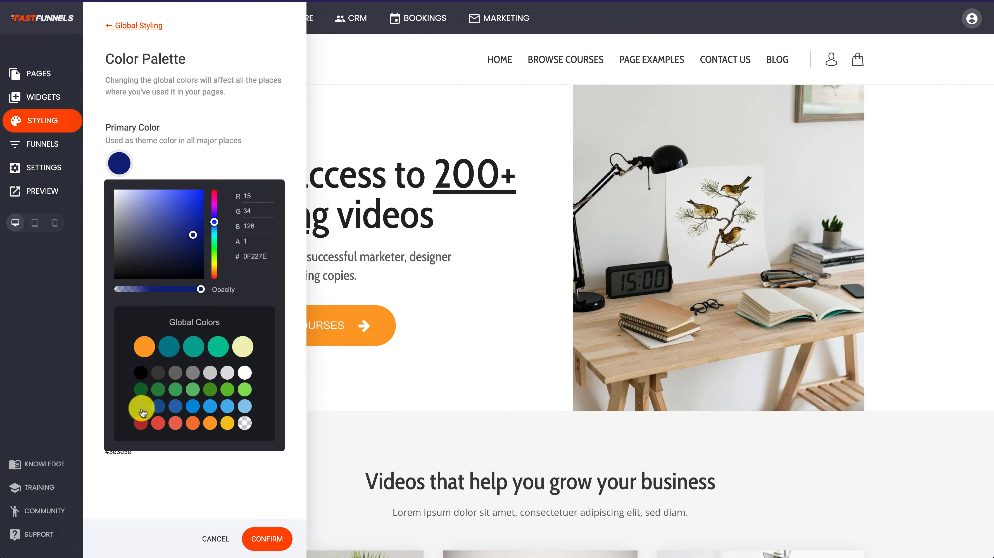
pyautogui.moveTo(288, 554)
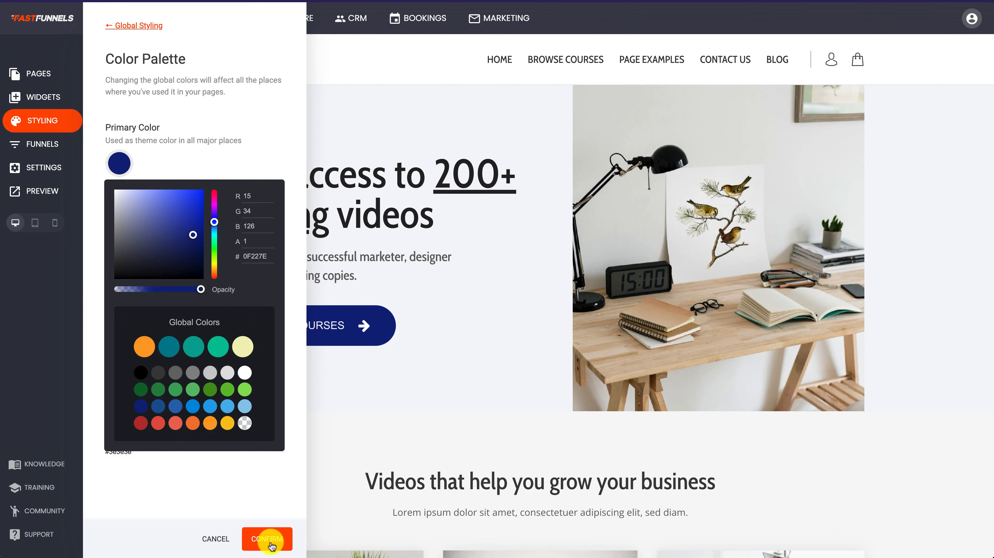
pyautogui.click(267, 538)
pyautogui.scroll(-15, 413, 324)
pyautogui.scroll(10, 413, 324)
pyautogui.scroll(8, 415, 328)
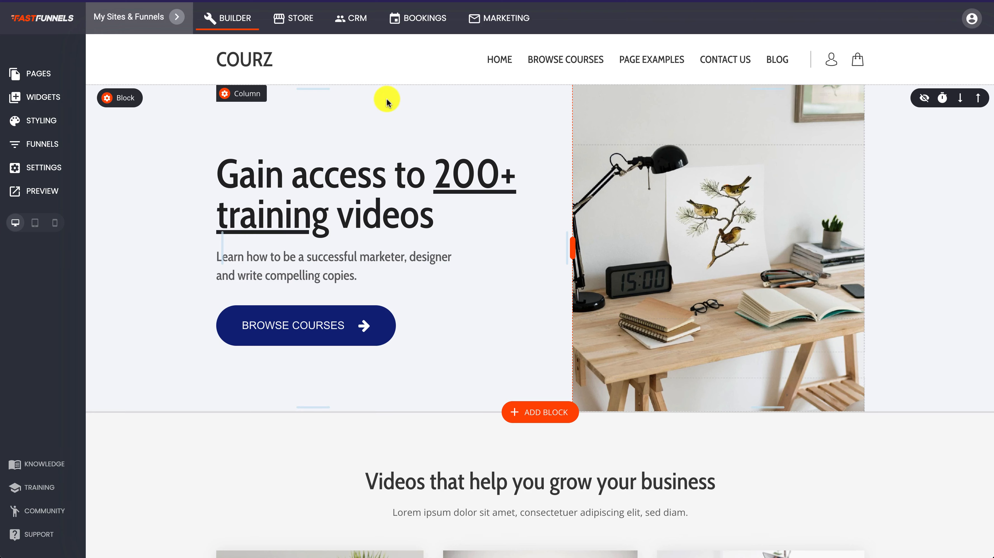
# - Add a member group named "Paid Members" in the CRM, dismissing its introduction video
pyautogui.click(357, 19)
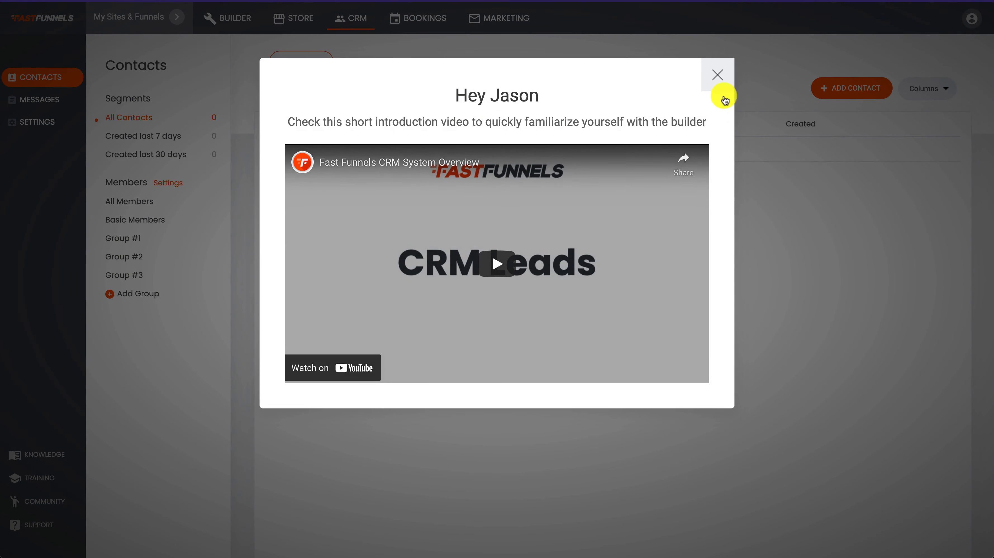
pyautogui.click(714, 75)
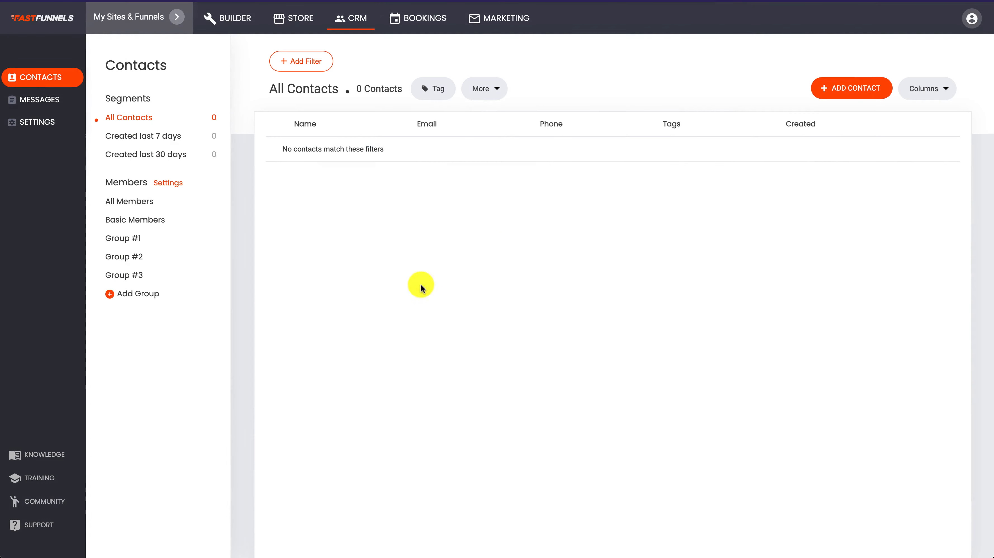
pyautogui.click(148, 298)
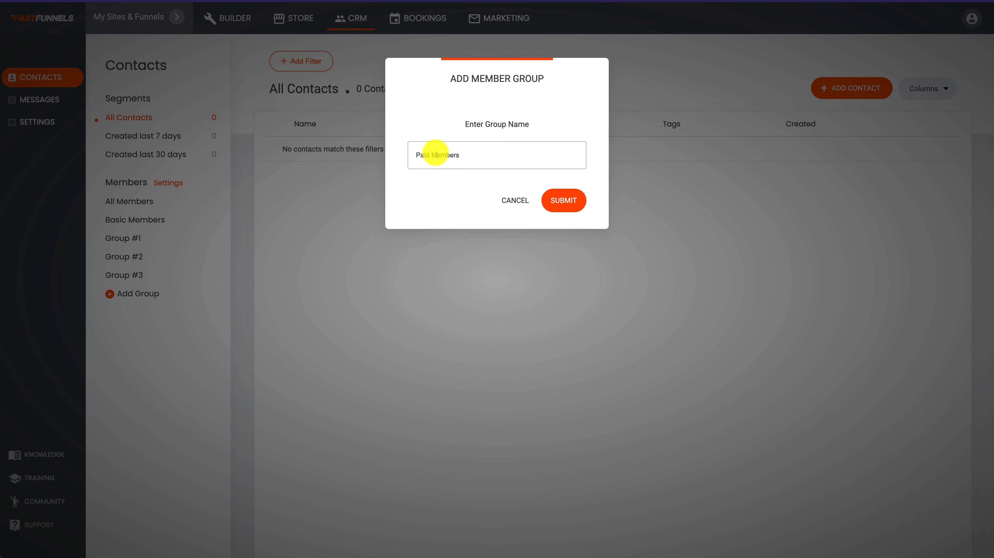
pyautogui.click(564, 200)
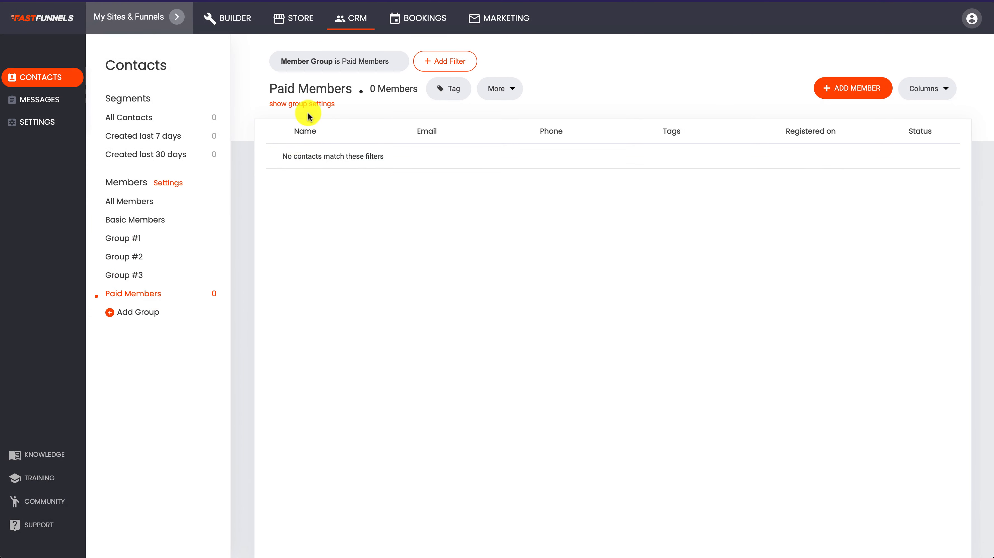
# - Open the store's Marketing Course product and review its member group, pricing and purchase options
pyautogui.click(305, 17)
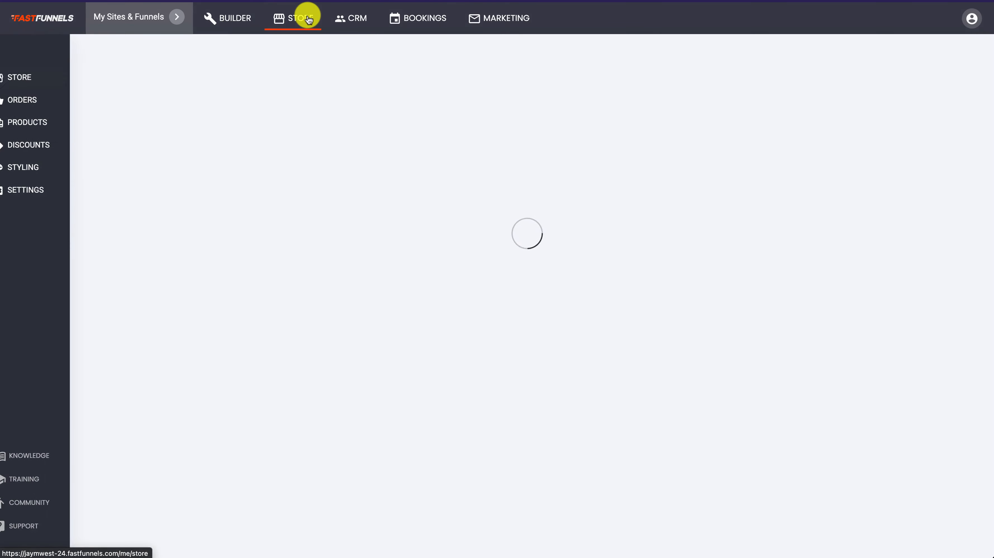
pyautogui.click(46, 121)
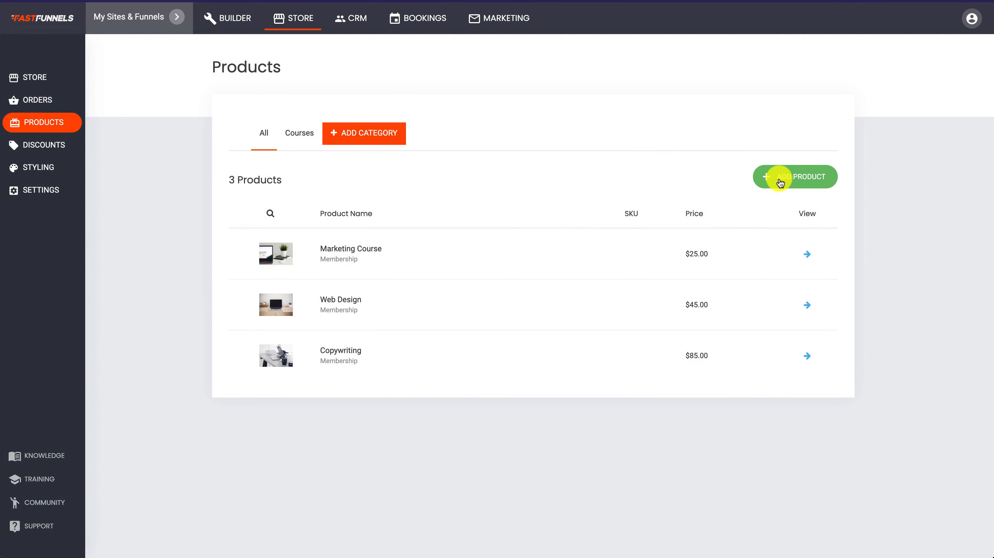
pyautogui.click(370, 252)
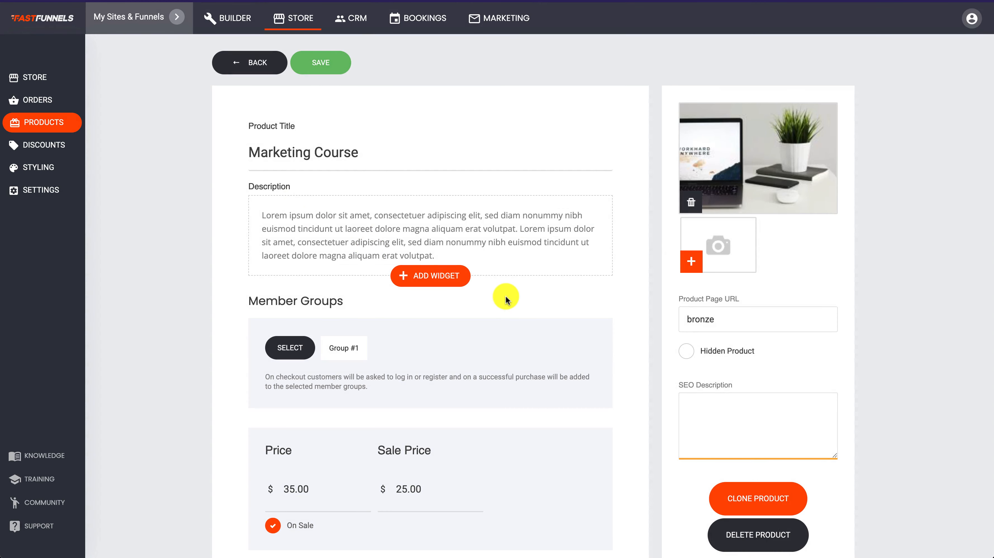
pyautogui.scroll(-2, 506, 295)
pyautogui.scroll(-7, 505, 295)
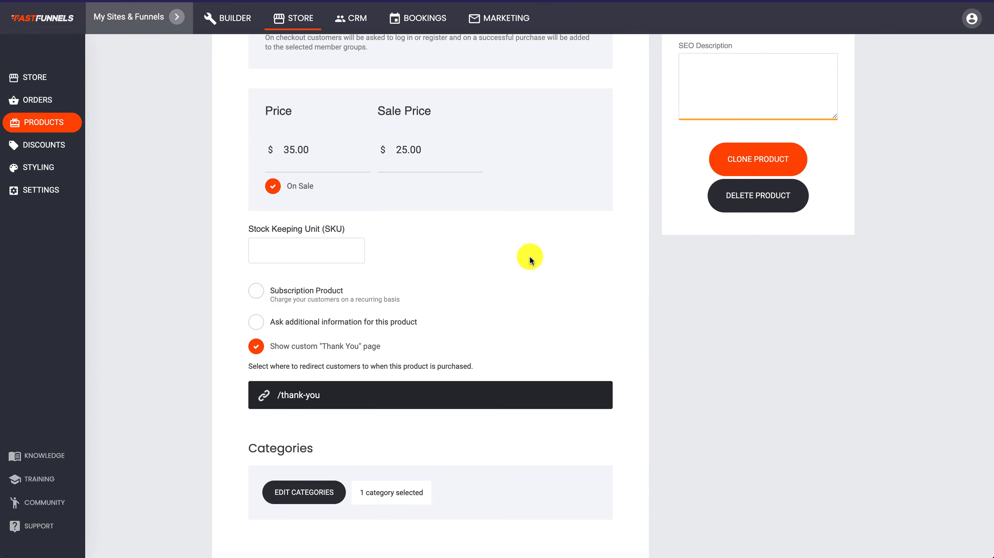
pyautogui.scroll(9, 529, 257)
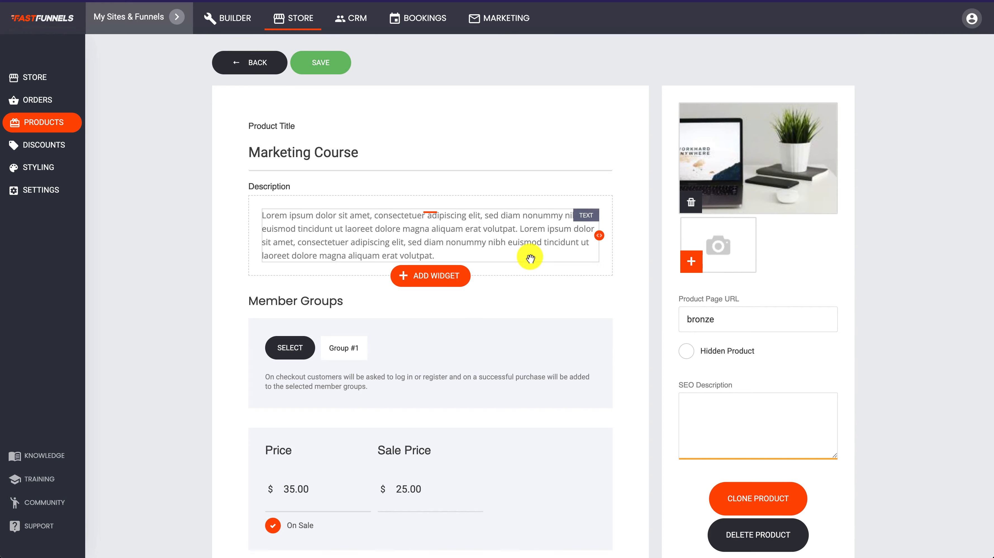
# - Make the Marketing Course a subscription product with ongoing payments charged every 1 month
pyautogui.scroll(-4, 529, 258)
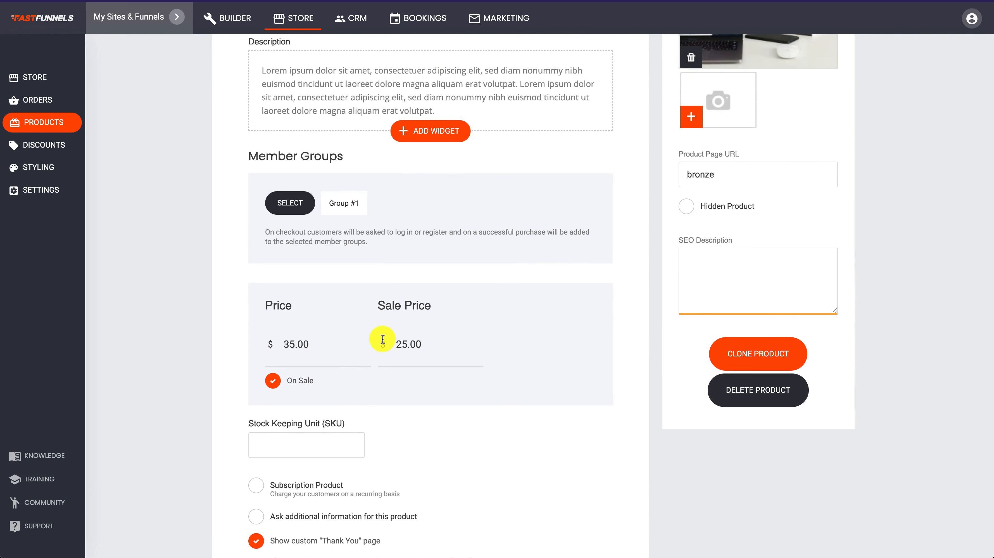
pyautogui.scroll(-4, 383, 339)
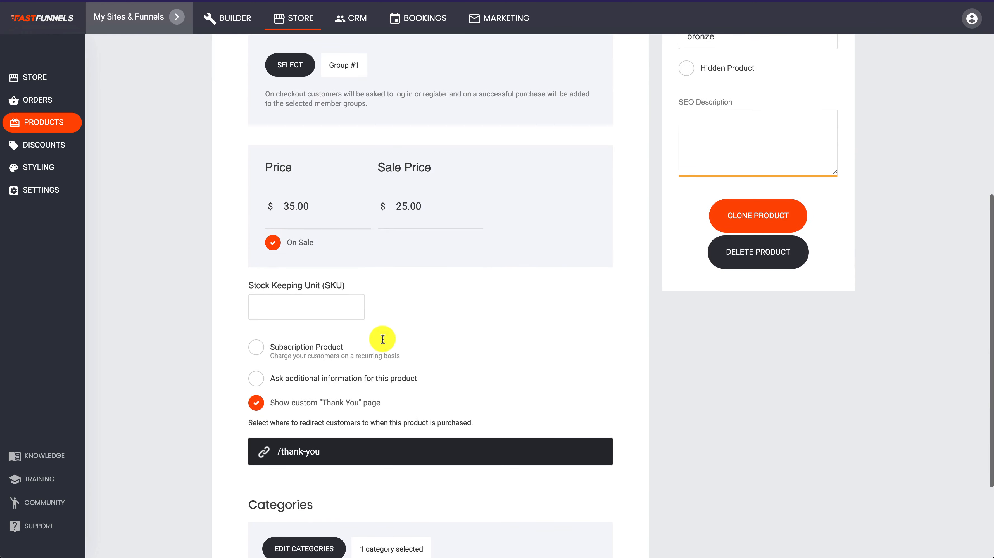
pyautogui.click(280, 353)
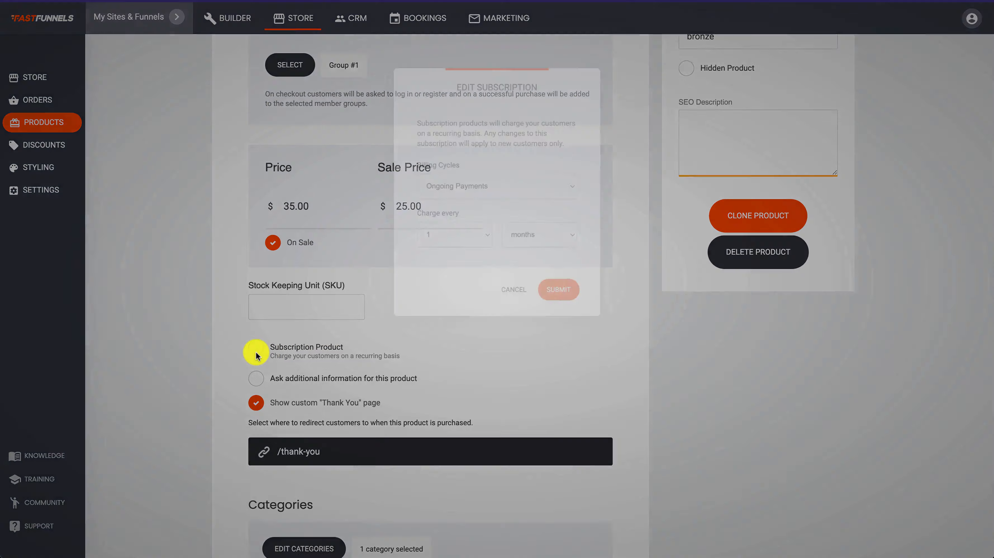
pyautogui.click(467, 187)
pyautogui.click(403, 192)
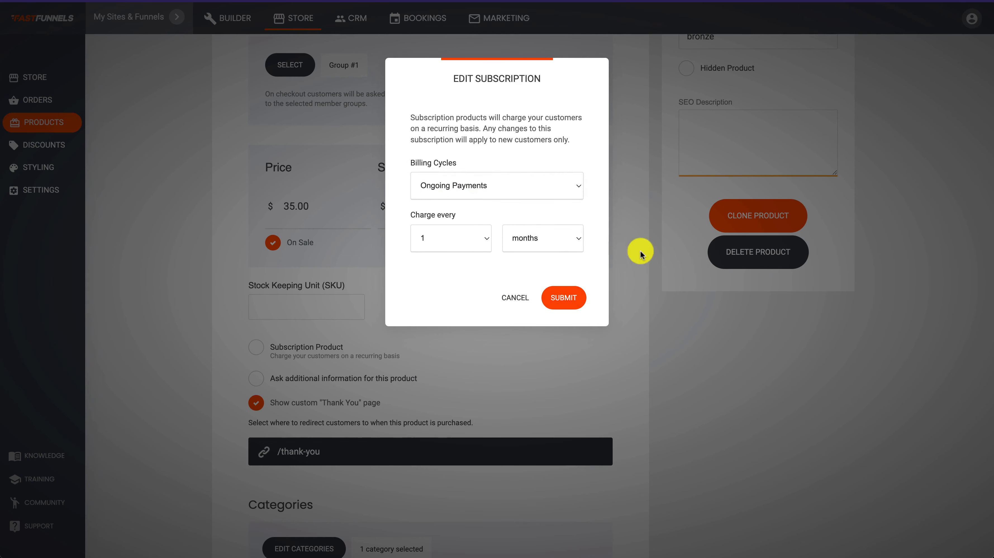
pyautogui.click(577, 295)
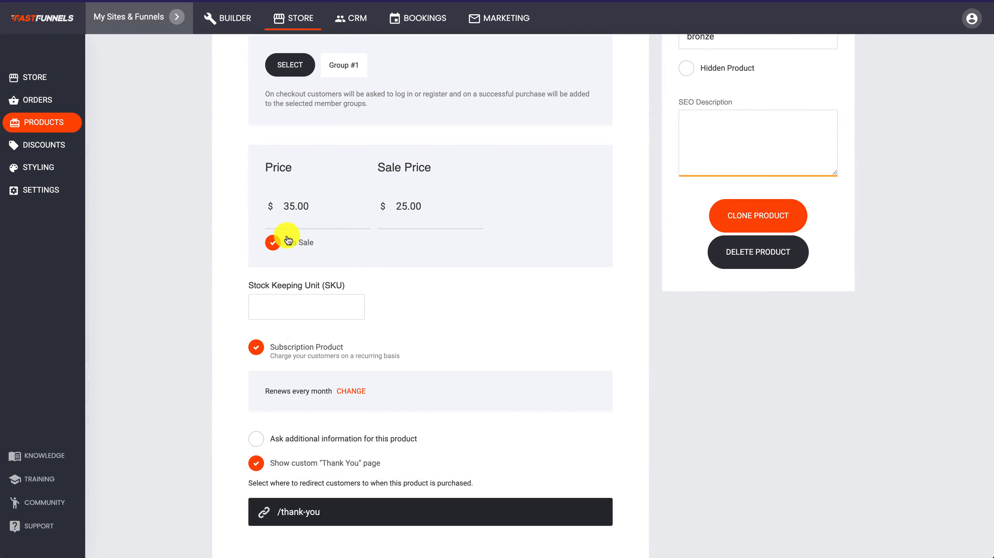
# - Turn off the sale for the Marketing Course and set its price to $27.00
pyautogui.moveTo(319, 210); pyautogui.dragTo(268, 210)
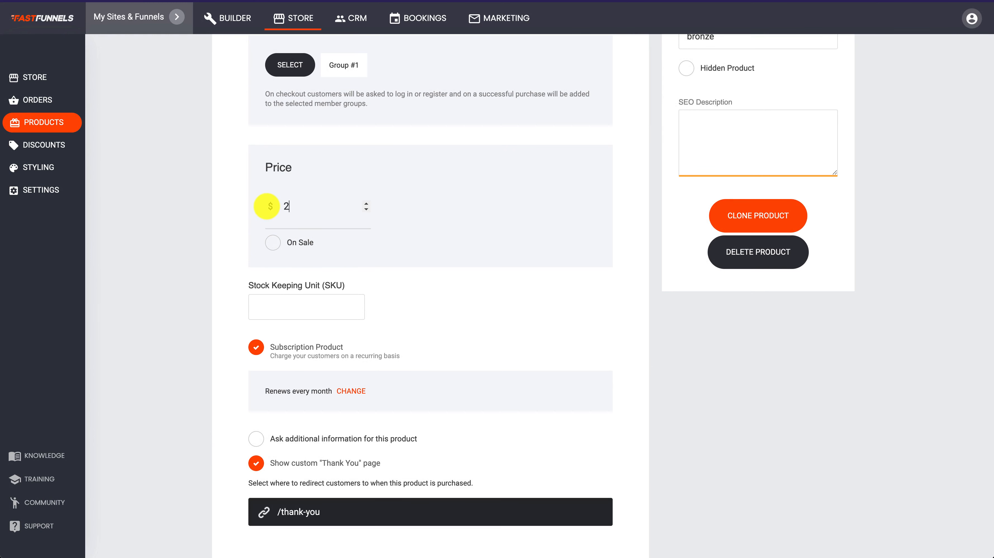
pyautogui.scroll(-2, 577, 215)
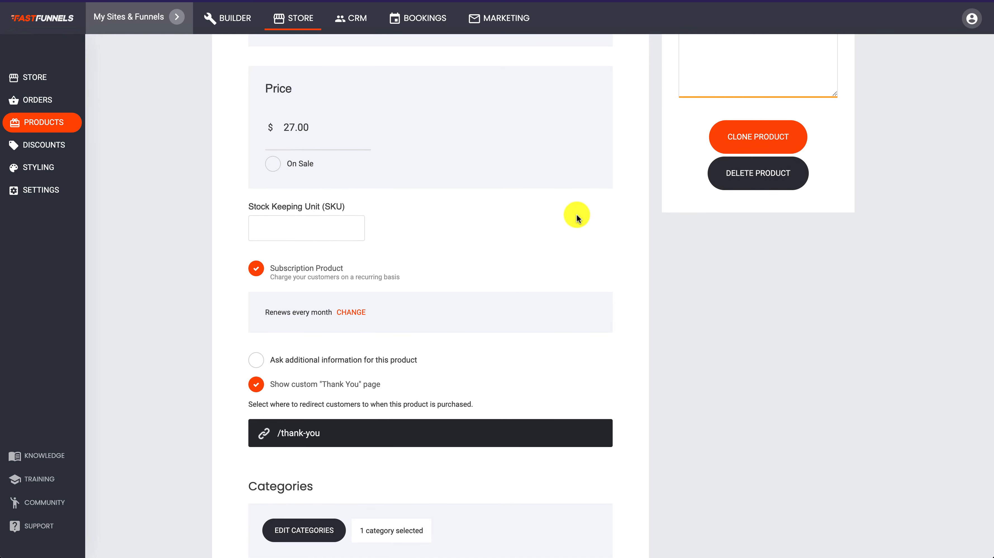
pyautogui.scroll(8, 576, 214)
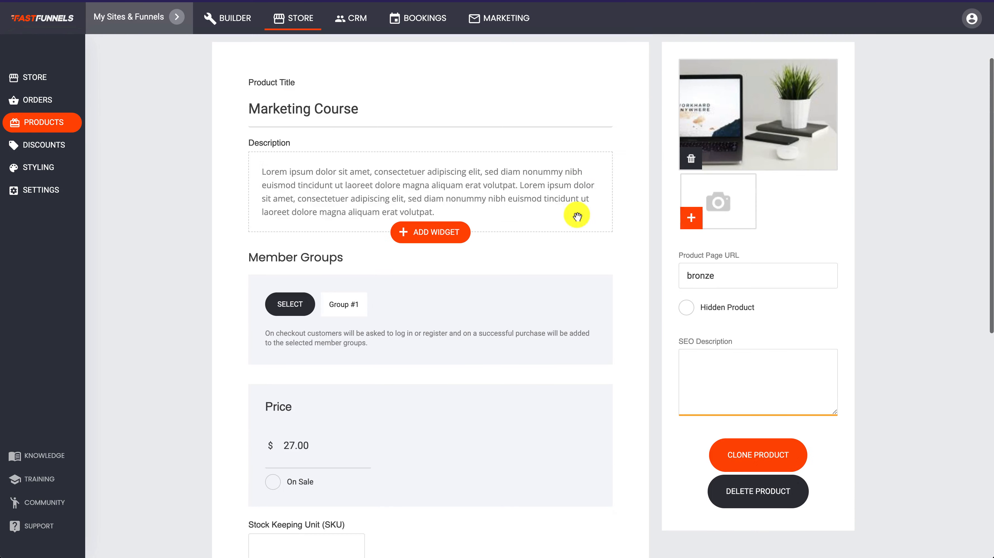
# - Assign the Marketing Course product to the Paid Members group in place of Group #1 and save the product
pyautogui.click(287, 302)
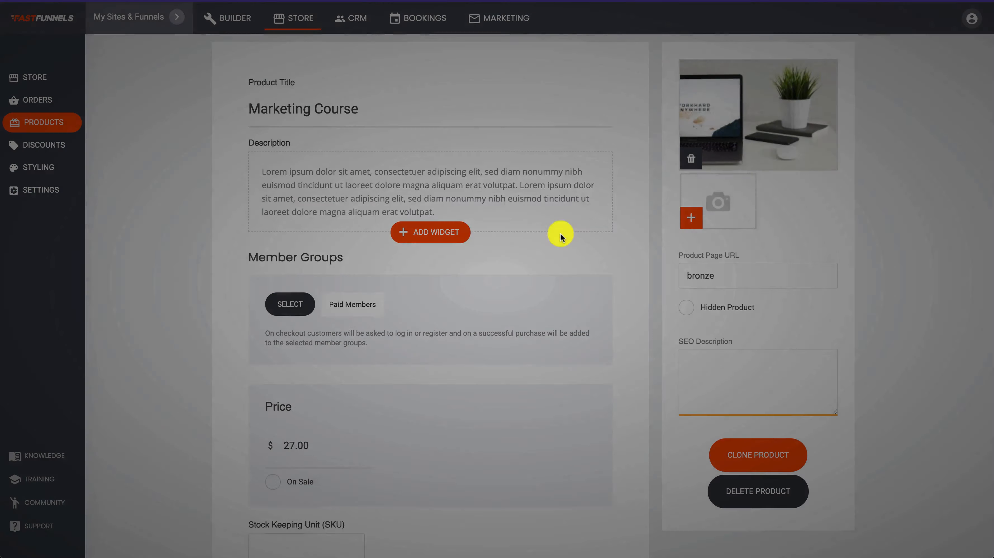
pyautogui.click(561, 235)
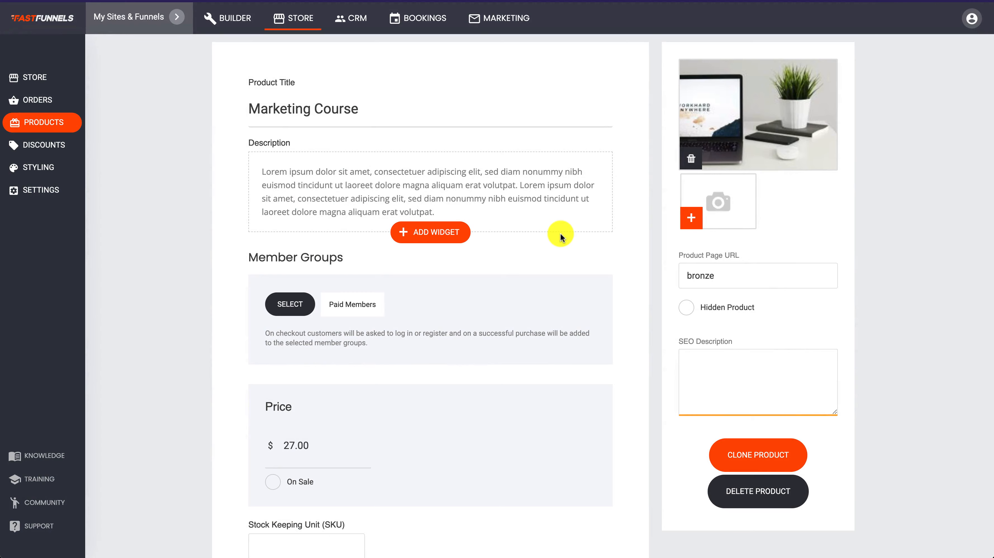
pyautogui.scroll(-10, 561, 235)
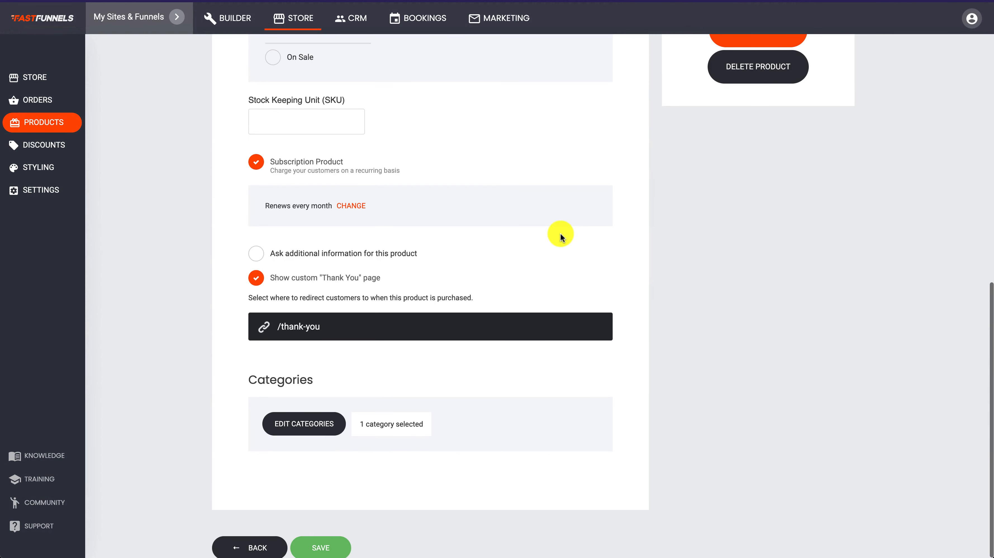
pyautogui.scroll(11, 560, 235)
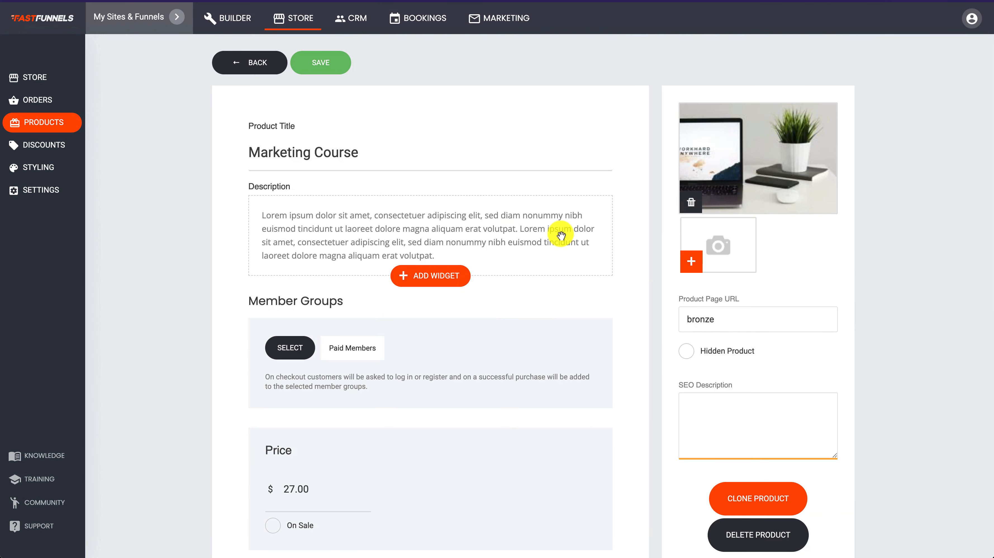
pyautogui.click(336, 65)
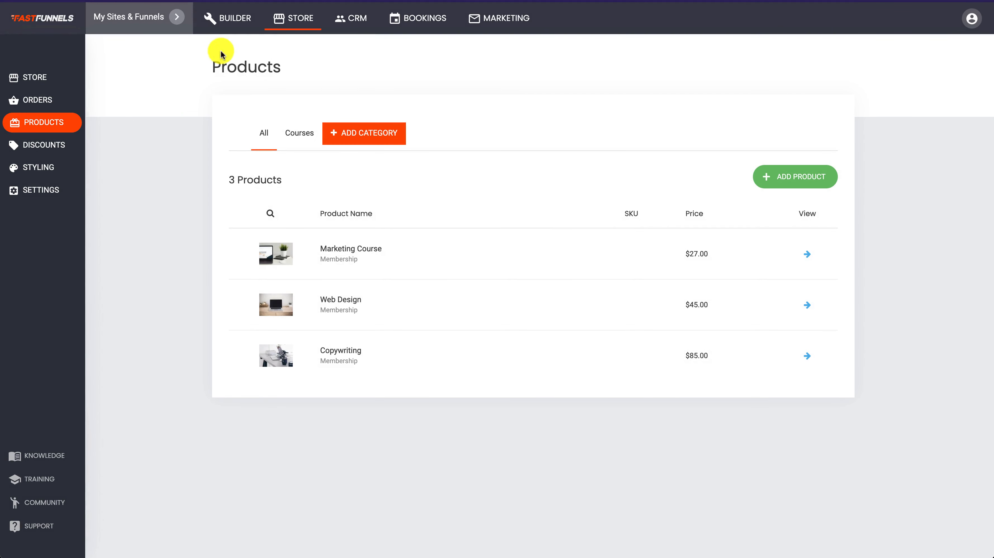
# - Review the site's page groups in the builder, including the pages inside the Course #1 and Course #2 membership areas
pyautogui.click(218, 12)
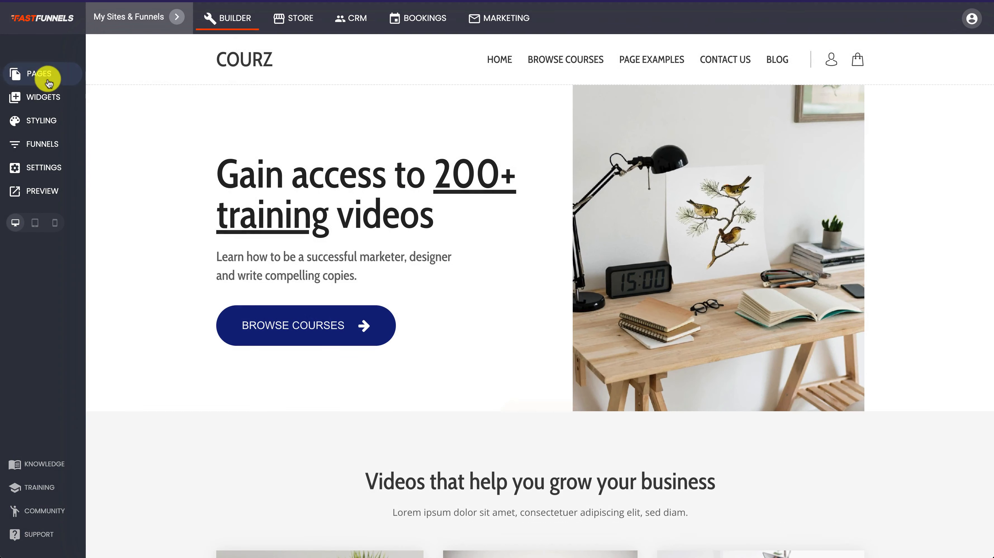
pyautogui.click(41, 75)
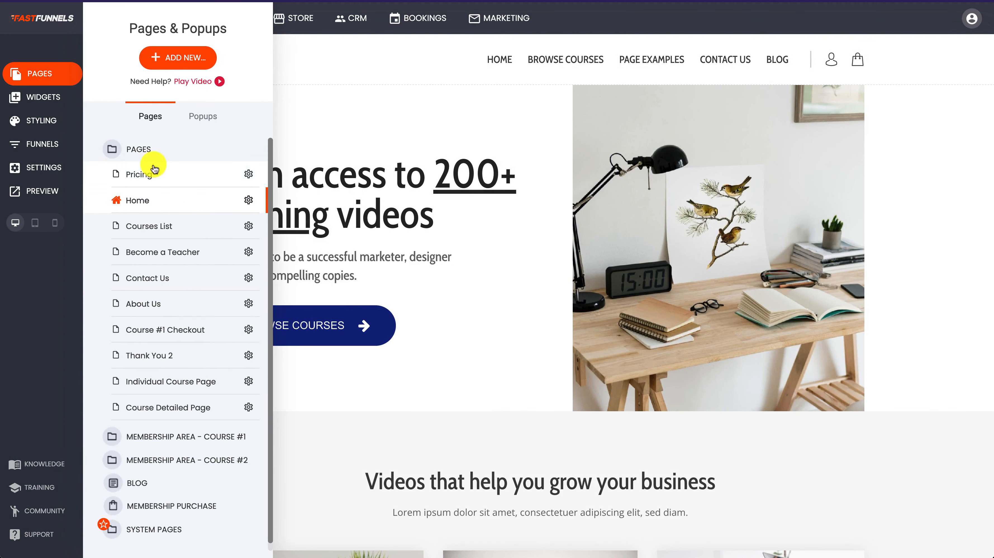
pyautogui.click(136, 149)
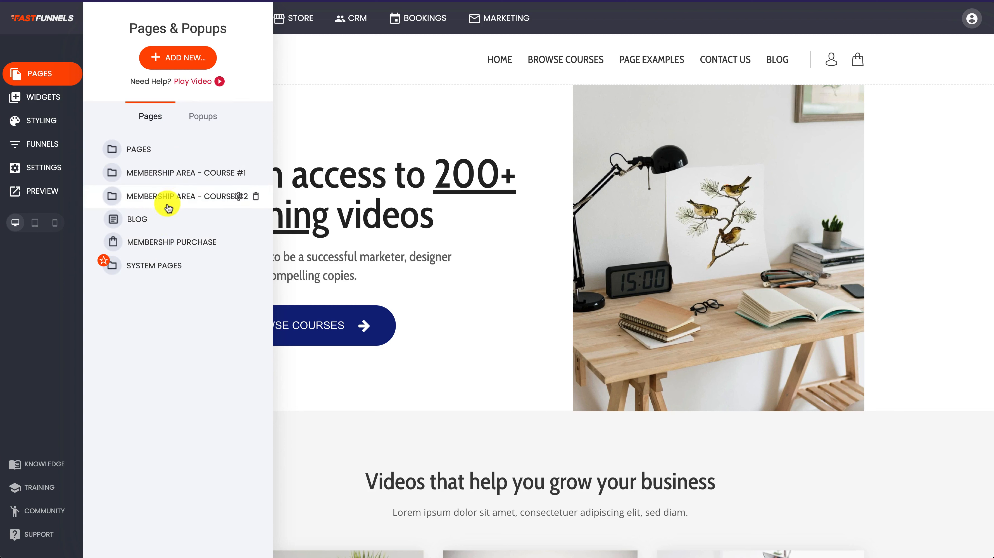
pyautogui.click(165, 175)
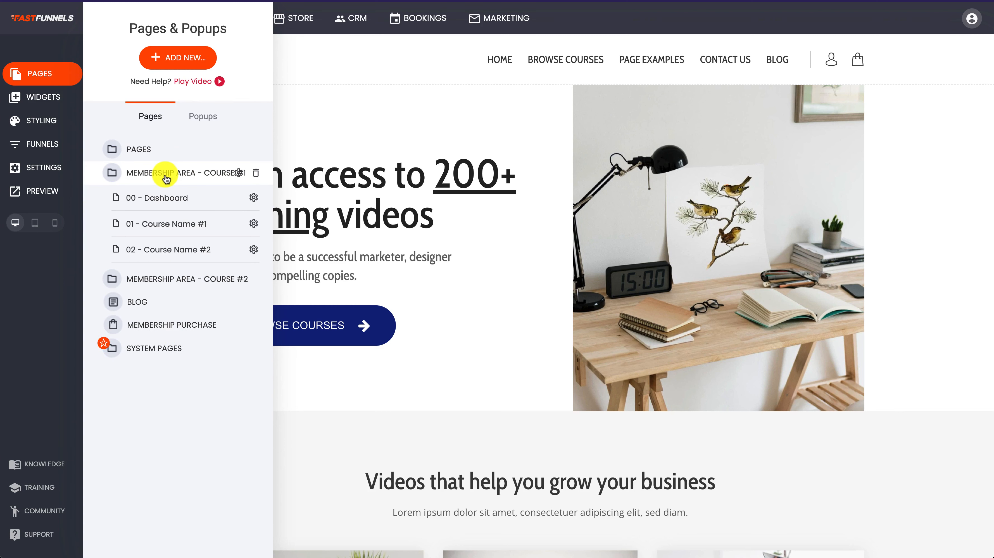
pyautogui.click(160, 264)
pyautogui.click(166, 275)
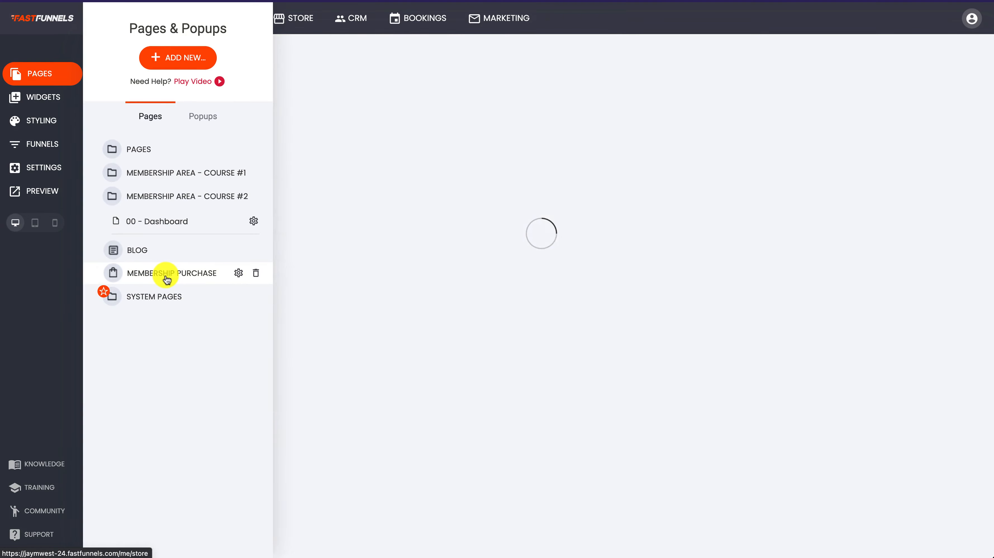
pyautogui.click(239, 16)
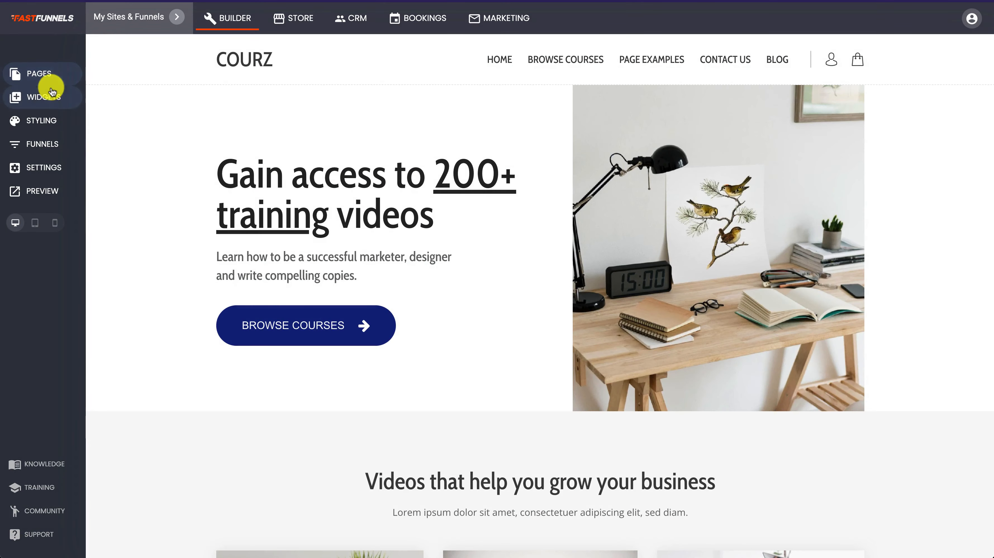
# - Try to delete the Membership Area - Course #2 page group
pyautogui.click(36, 73)
pyautogui.click(118, 158)
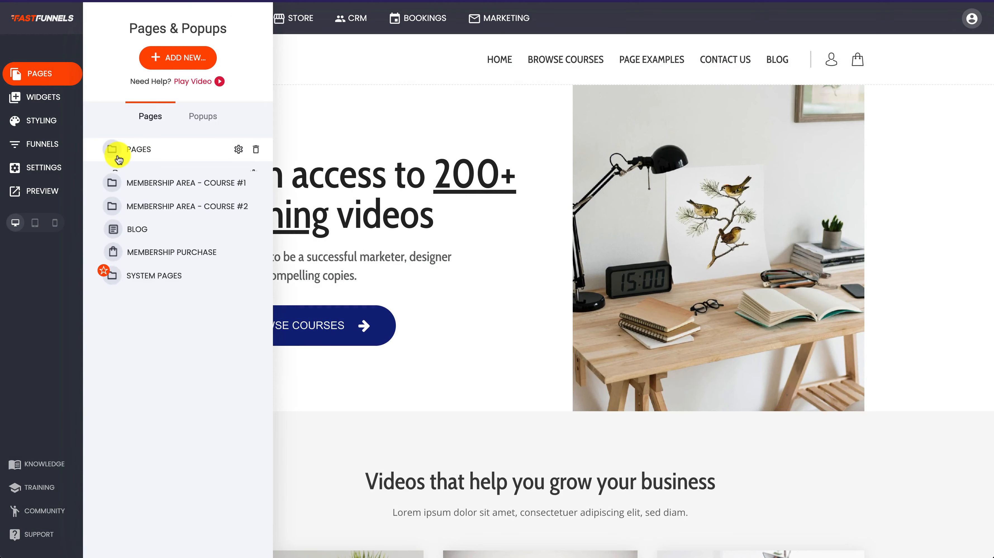
pyautogui.click(256, 199)
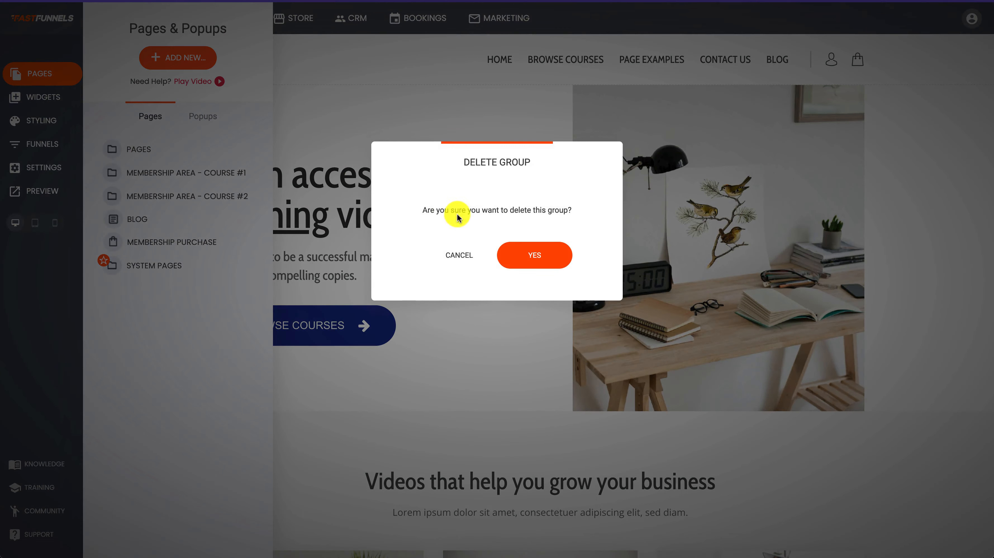
pyautogui.click(534, 254)
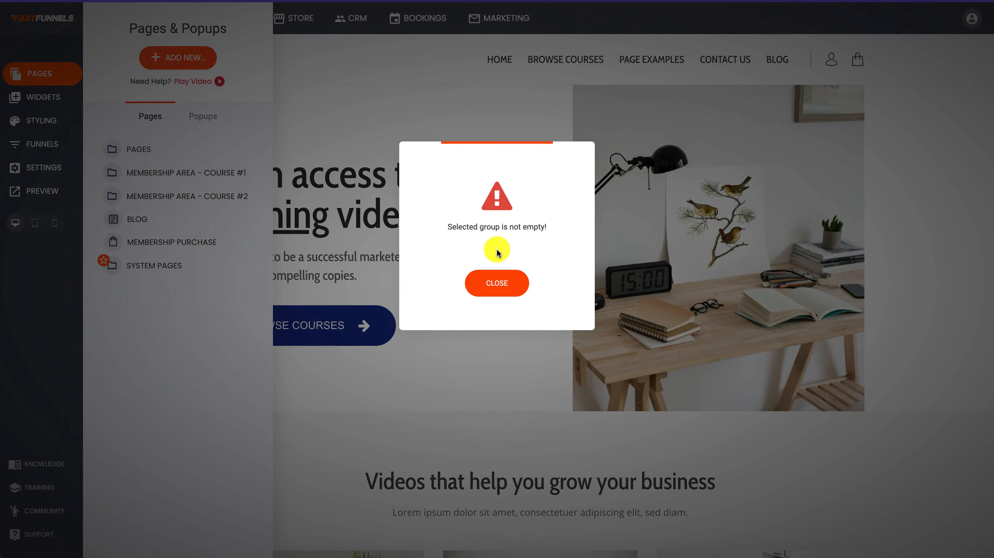
pyautogui.click(503, 287)
# - Delete the 00 - Dashboard page inside Membership Area - Course #2, and delete the emptied group
pyautogui.click(145, 196)
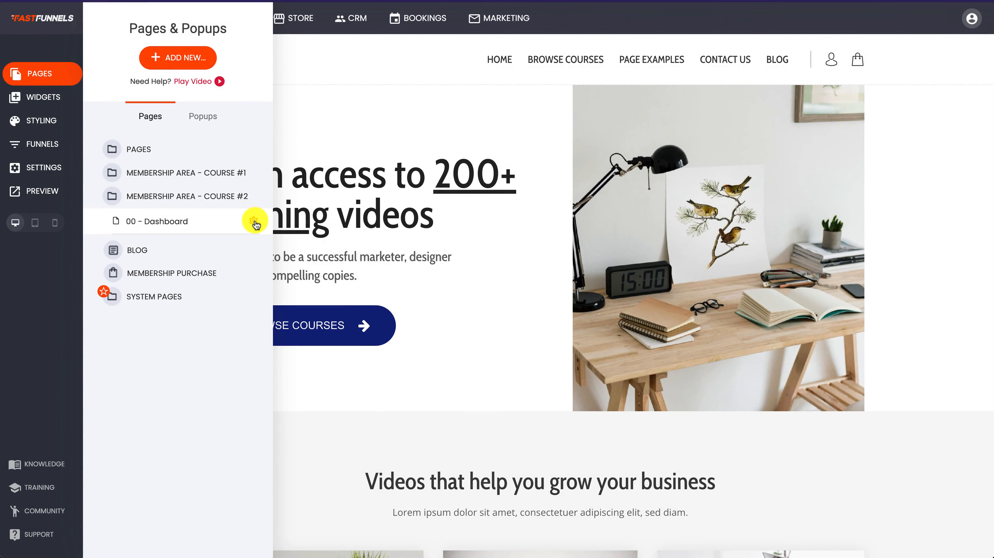
pyautogui.click(254, 222)
pyautogui.click(261, 177)
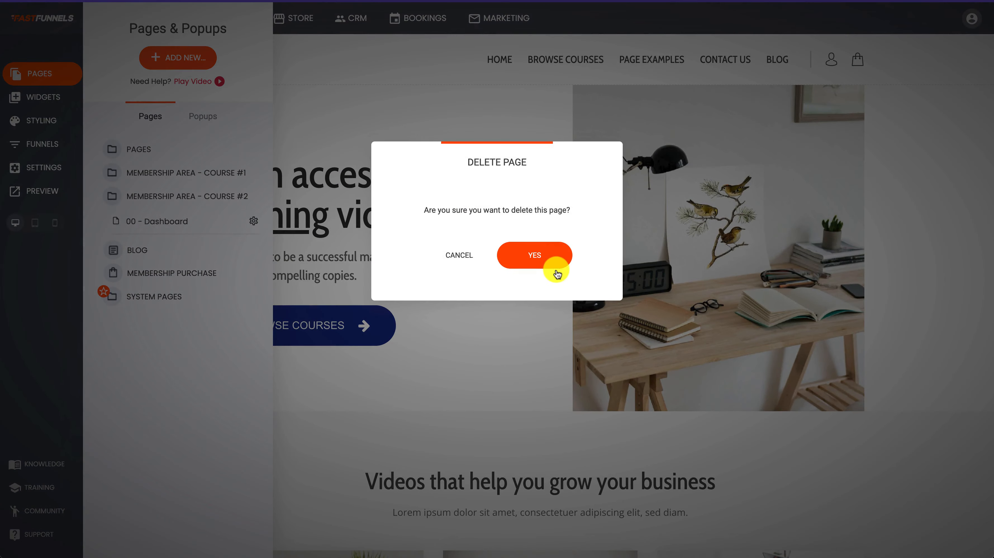
pyautogui.click(557, 273)
pyautogui.click(255, 196)
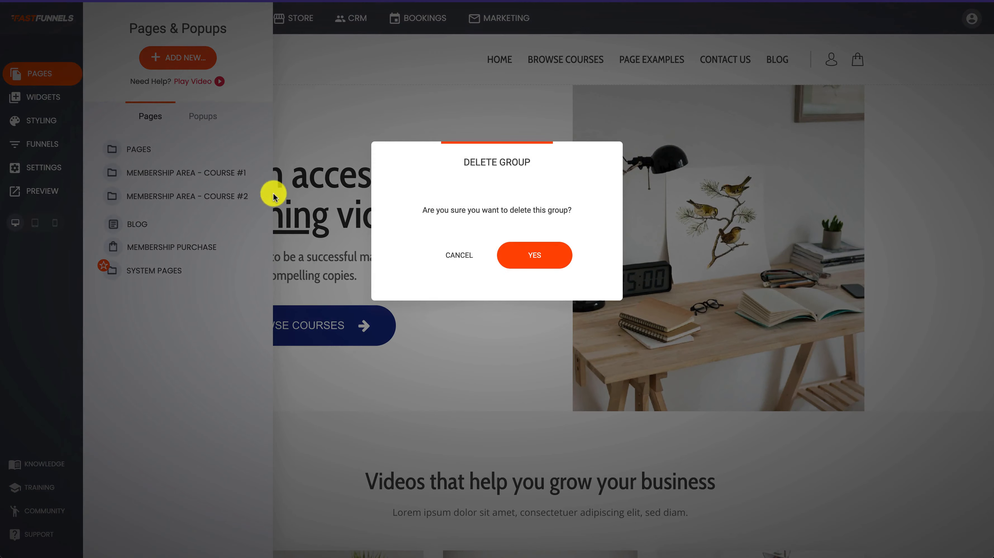
pyautogui.click(510, 249)
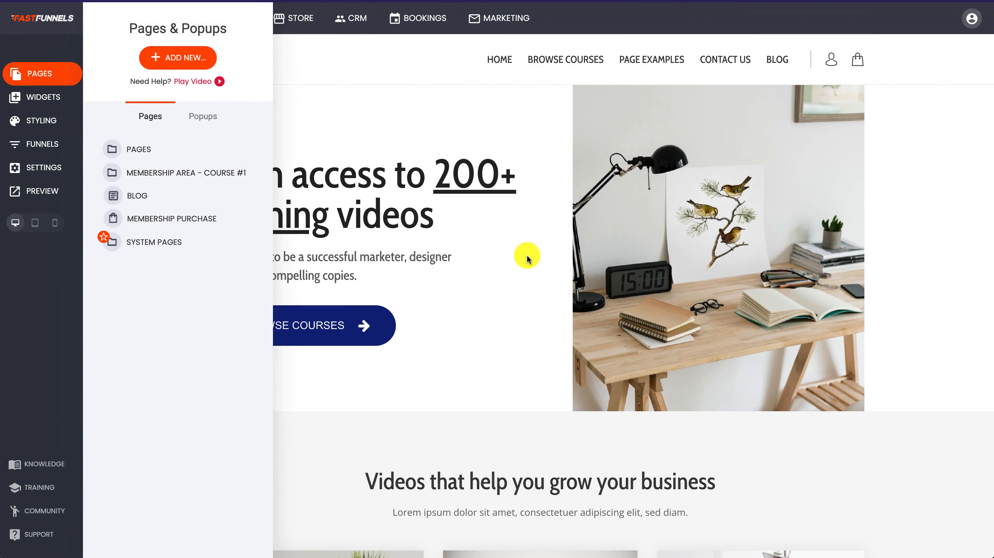
# - Open the 00 - Dashboard page of Membership Area - Course #1 and examine its welcome heading and course cards
pyautogui.click(202, 178)
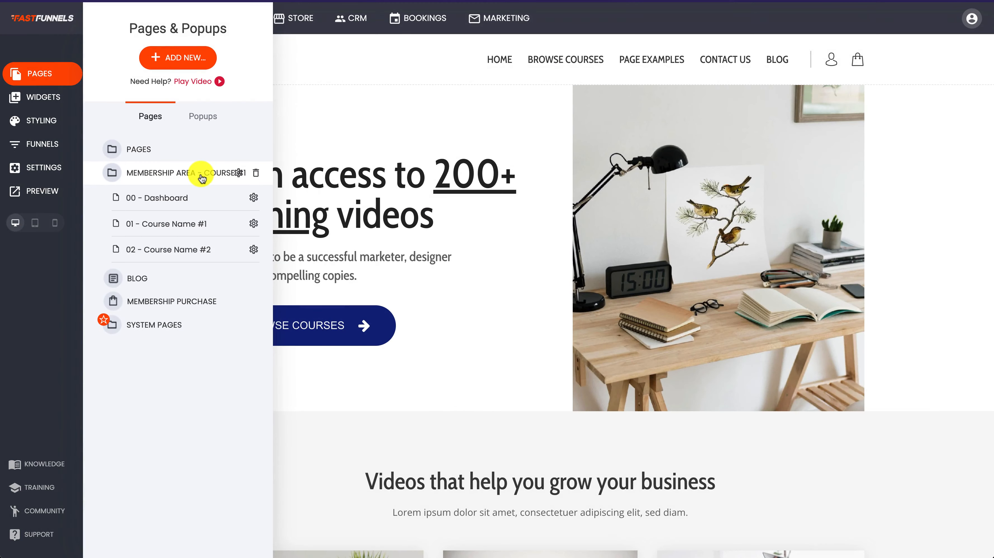
pyautogui.click(200, 206)
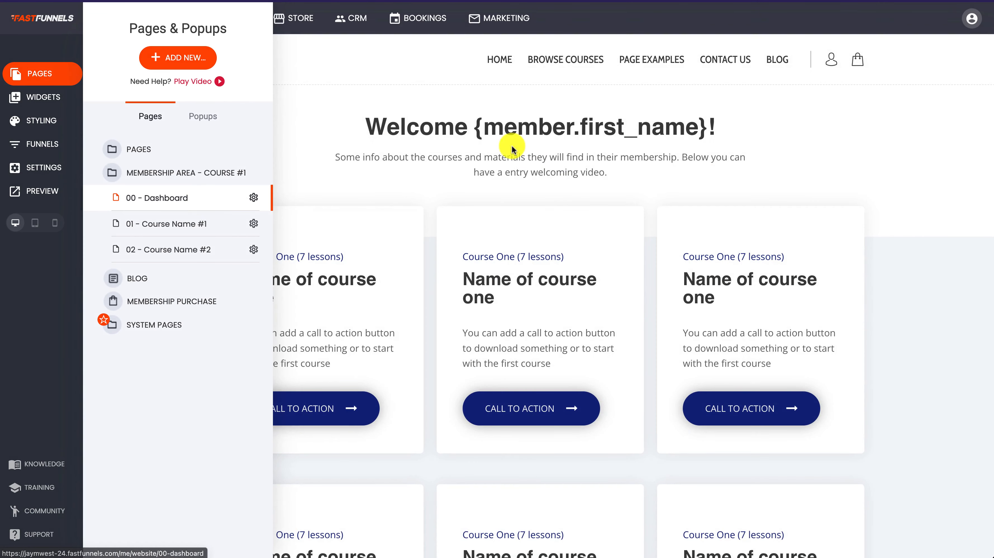
pyautogui.click(470, 178)
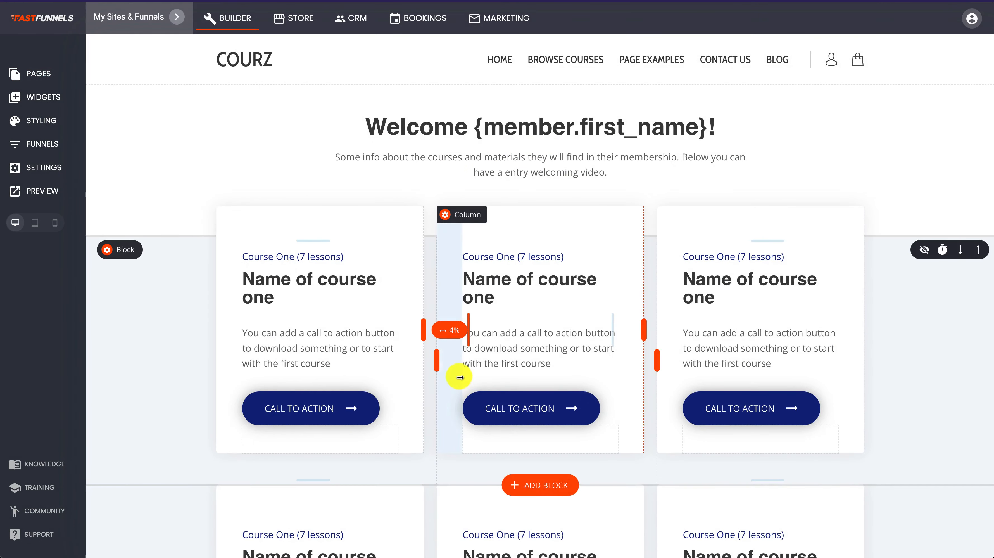
pyautogui.scroll(-5, 459, 377)
pyautogui.scroll(2, 459, 376)
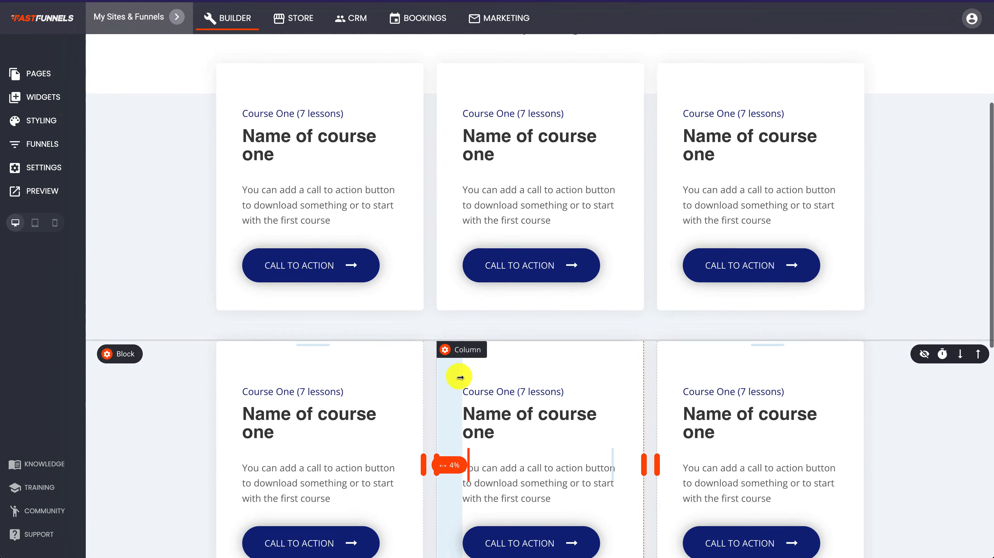
pyautogui.scroll(2, 459, 377)
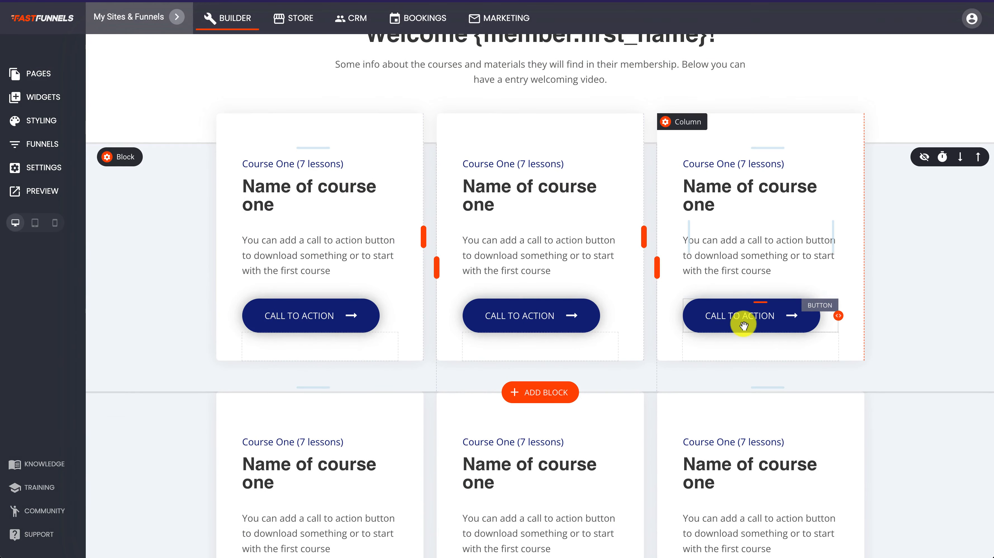
pyautogui.scroll(-5, 931, 338)
pyautogui.scroll(7, 931, 339)
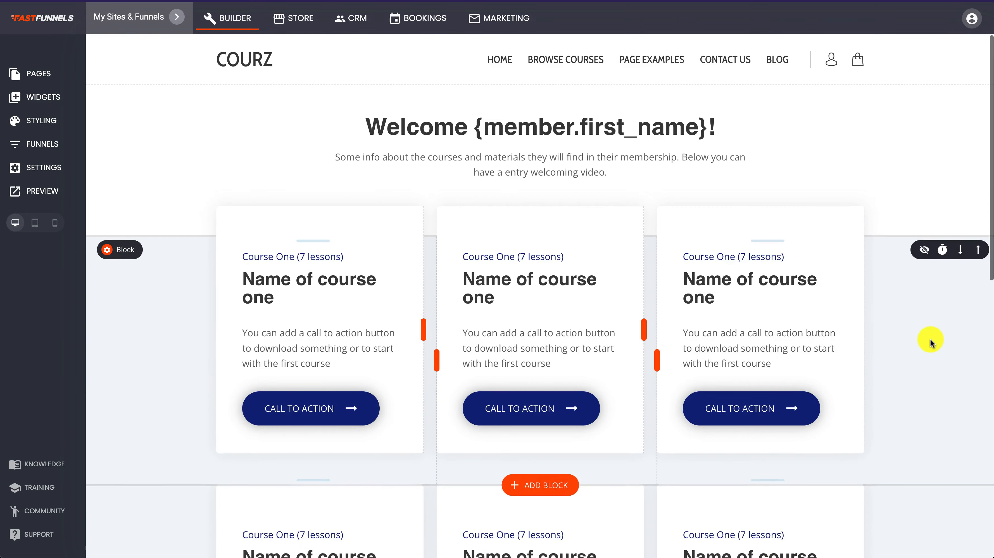
pyautogui.scroll(-2, 931, 338)
pyautogui.scroll(1, 931, 371)
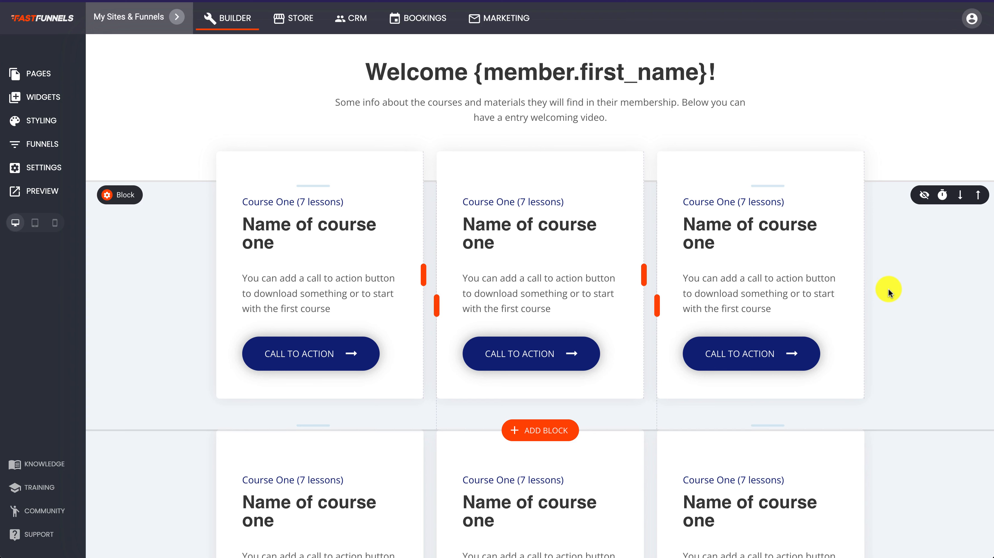
pyautogui.scroll(3, 888, 289)
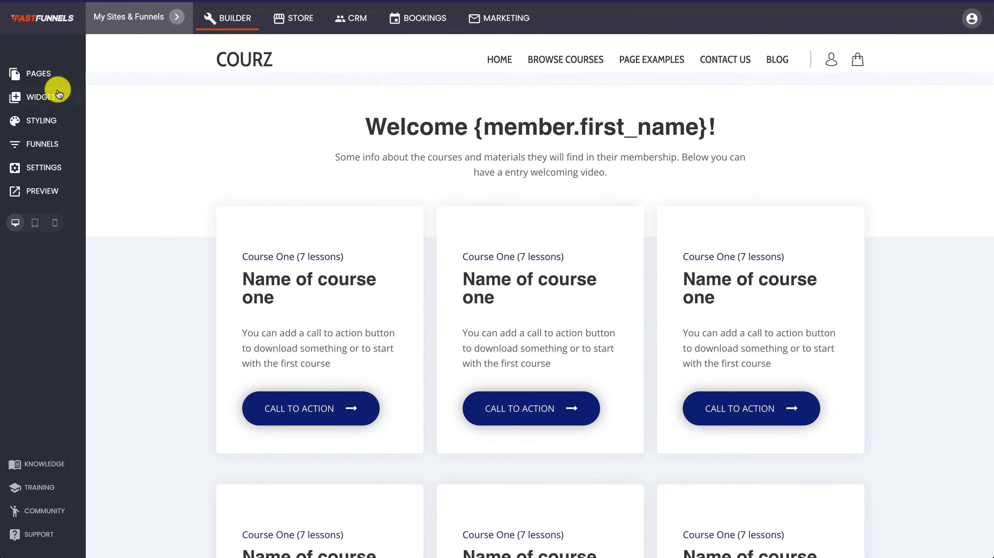
# - Look through the available widgets and examine the dashboard page's course cards down to the contact section and footer
pyautogui.click(64, 94)
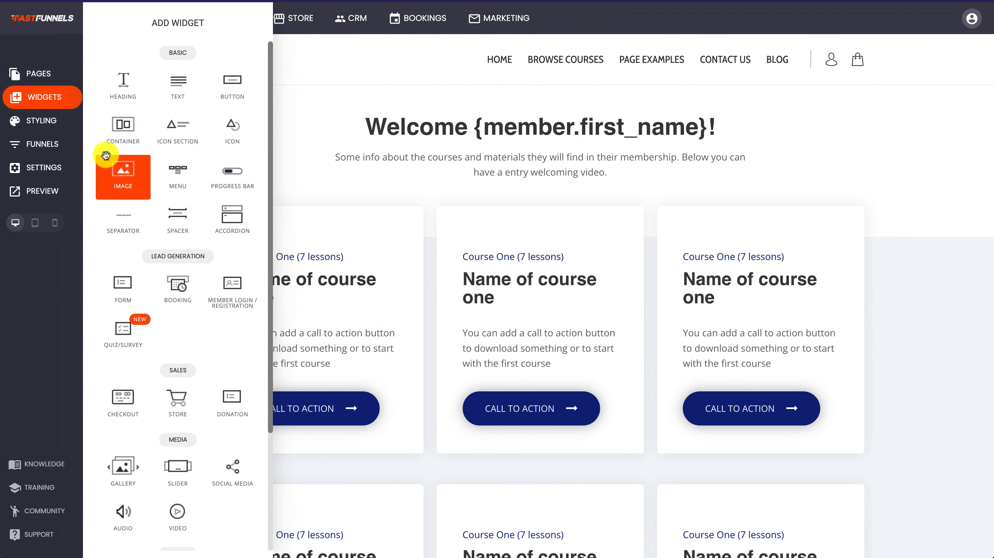
pyautogui.moveTo(190, 211); pyautogui.dragTo(533, 190)
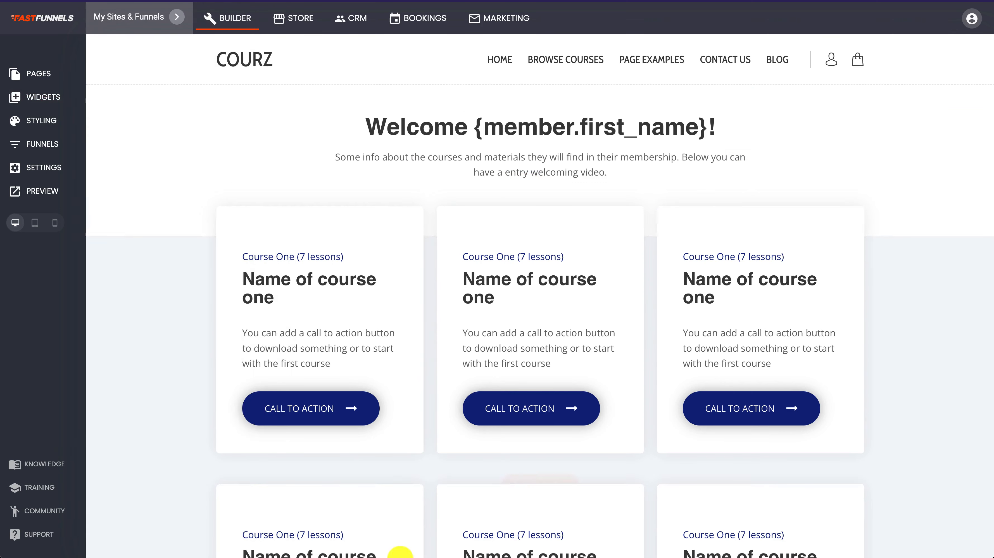
pyautogui.scroll(-1, 617, 387)
pyautogui.scroll(-10, 617, 387)
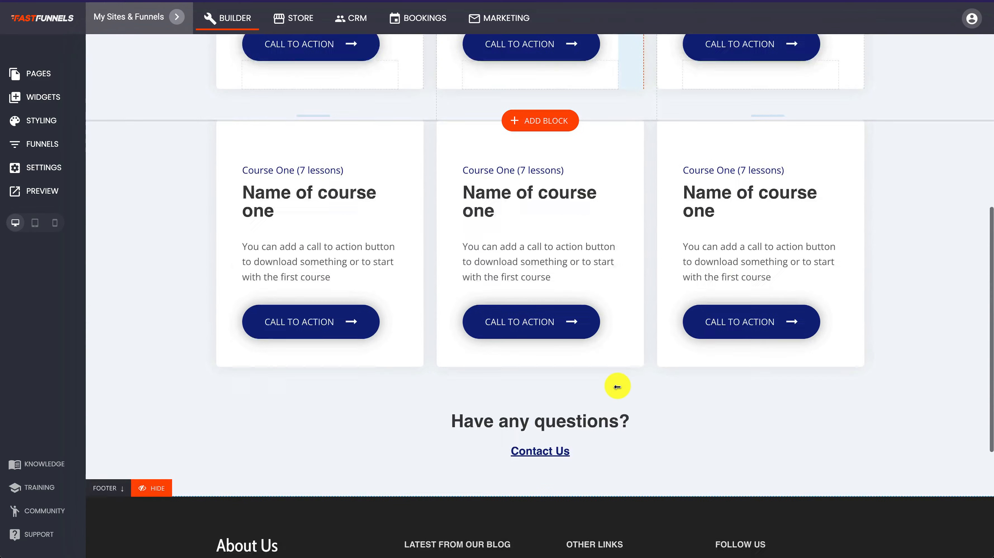
pyautogui.scroll(5, 617, 386)
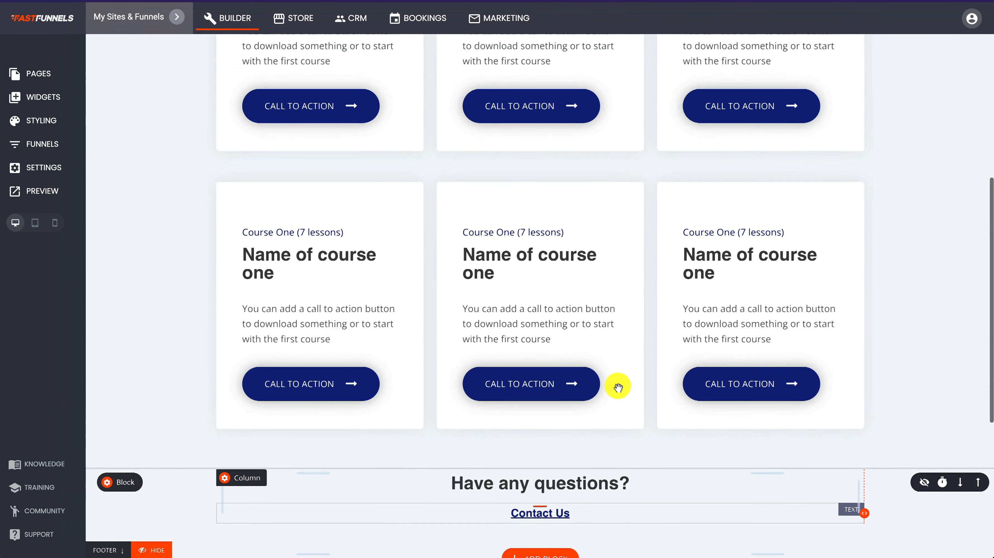
pyautogui.scroll(3, 617, 386)
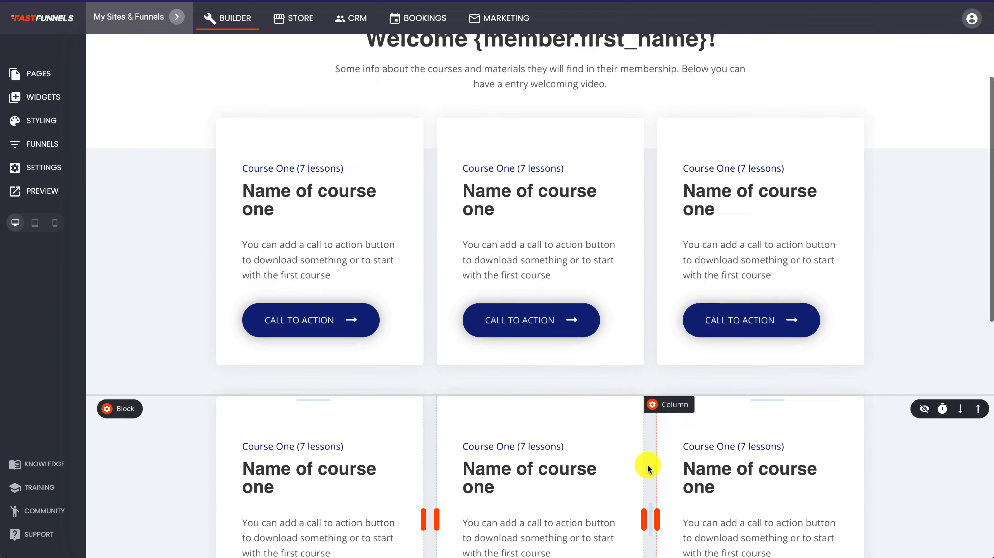
pyautogui.scroll(3, 648, 464)
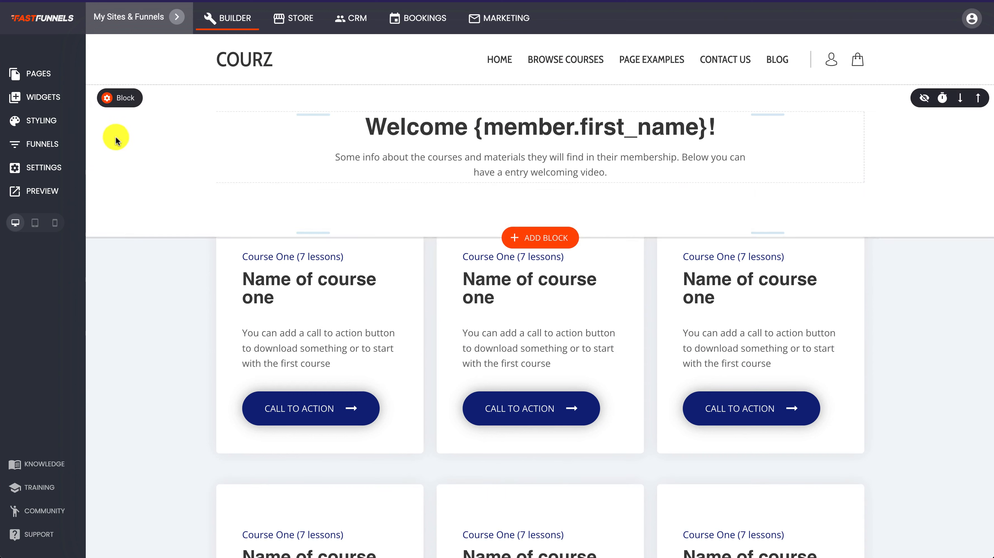
# - Open the 01 - Course Name #1 page and examine its course menu, video and call-to-action layout
pyautogui.click(46, 78)
pyautogui.click(205, 224)
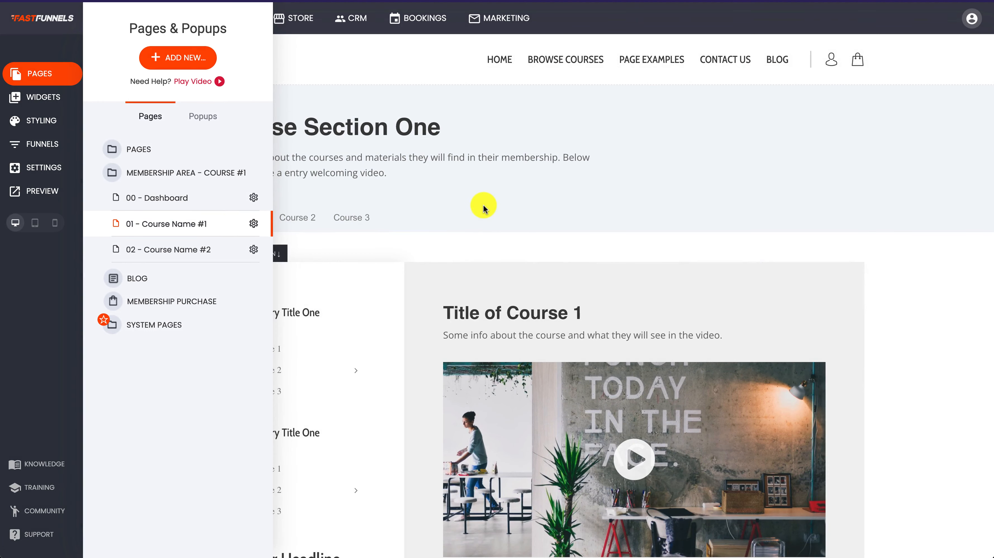
pyautogui.click(483, 206)
pyautogui.scroll(-9, 429, 451)
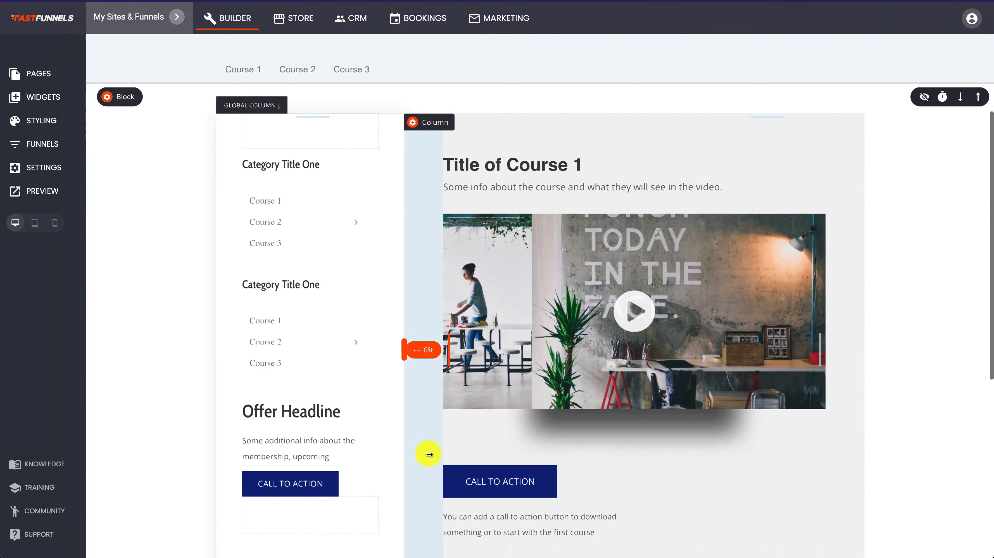
pyautogui.scroll(6, 429, 454)
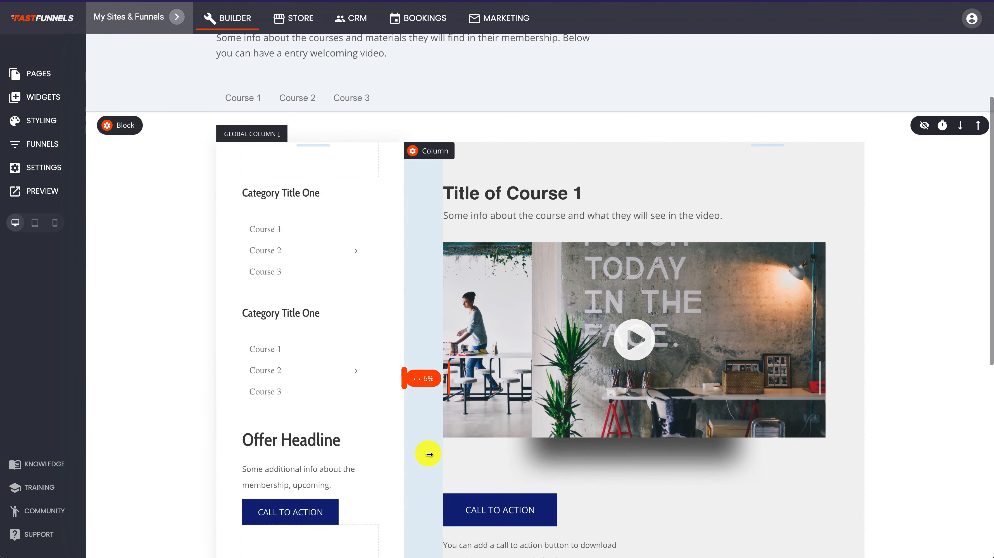
# - Place a Code widget above the course video, leave its source code empty and save the page
pyautogui.scroll(-1, 428, 454)
pyautogui.scroll(1, 429, 455)
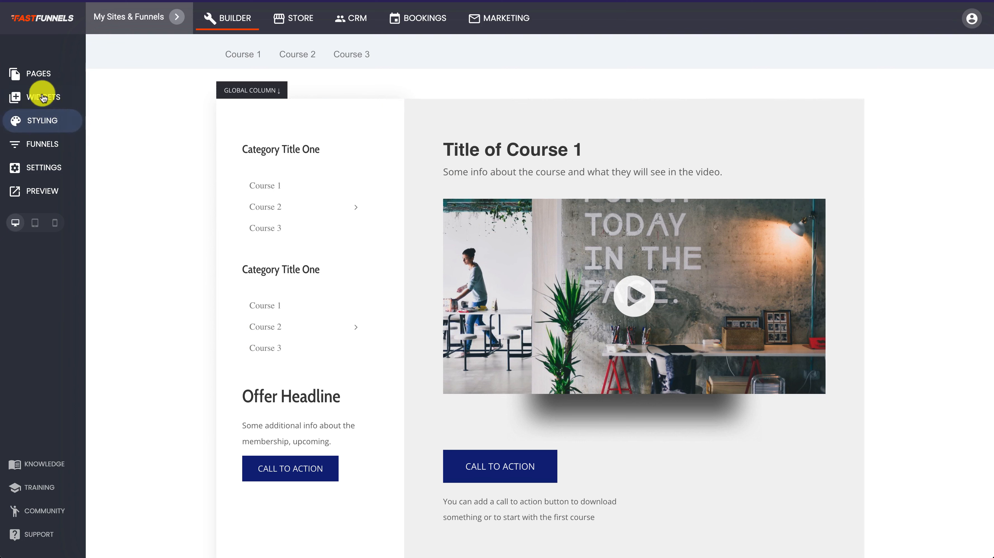
pyautogui.click(39, 102)
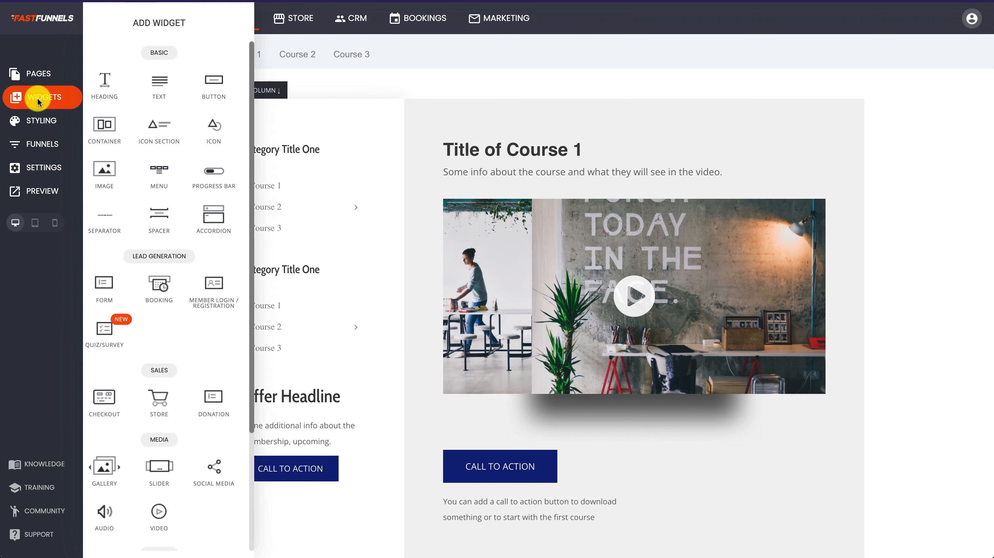
pyautogui.scroll(-4, 245, 371)
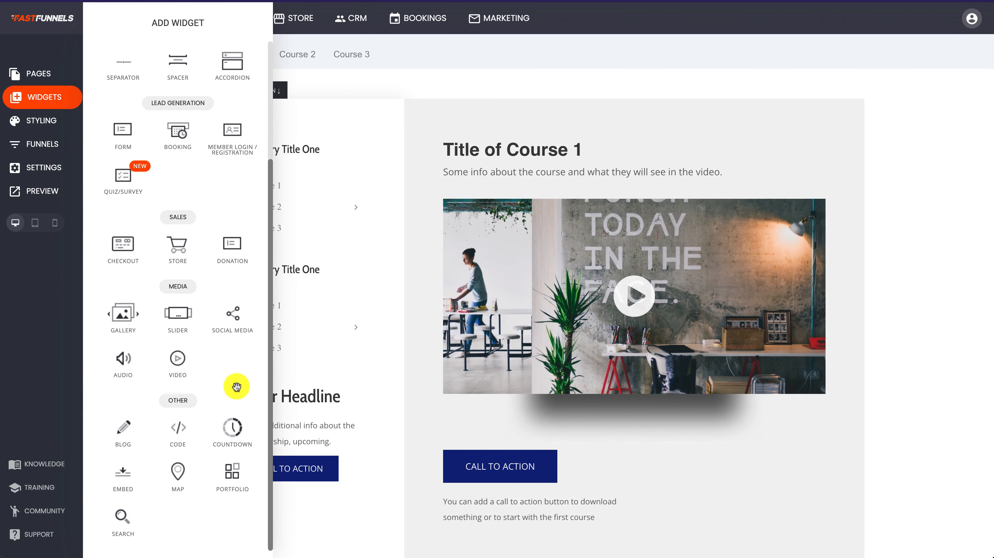
pyautogui.moveTo(178, 428); pyautogui.dragTo(591, 189)
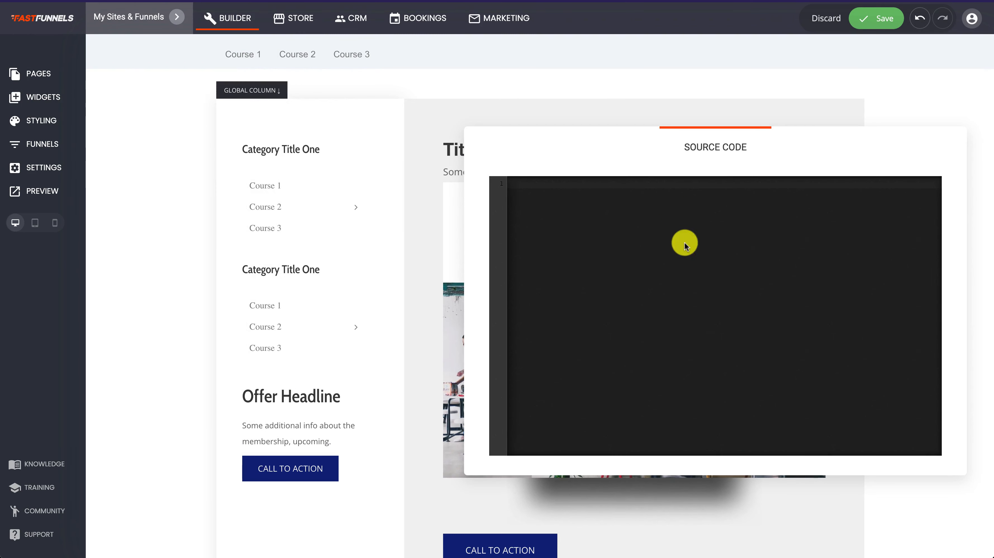
pyautogui.click(755, 59)
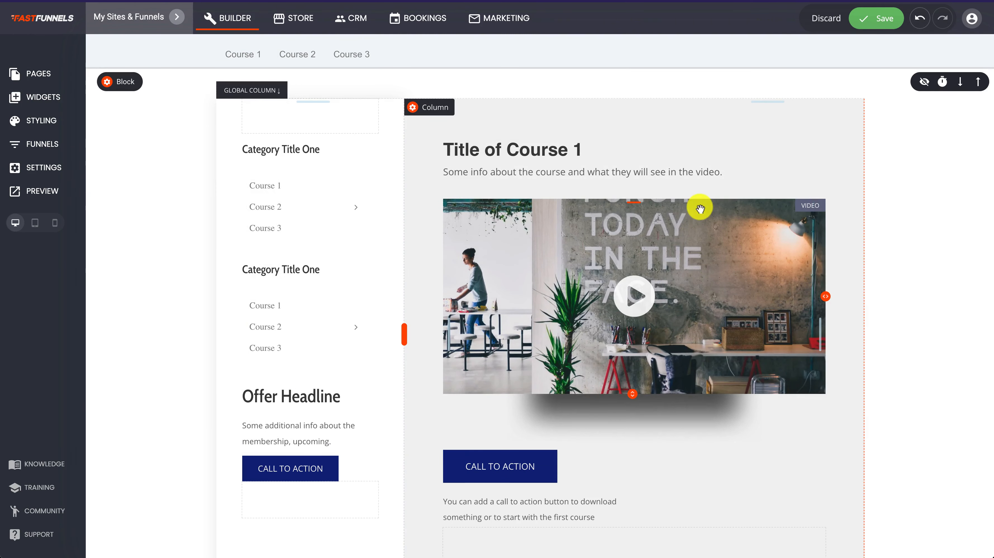
pyautogui.click(877, 19)
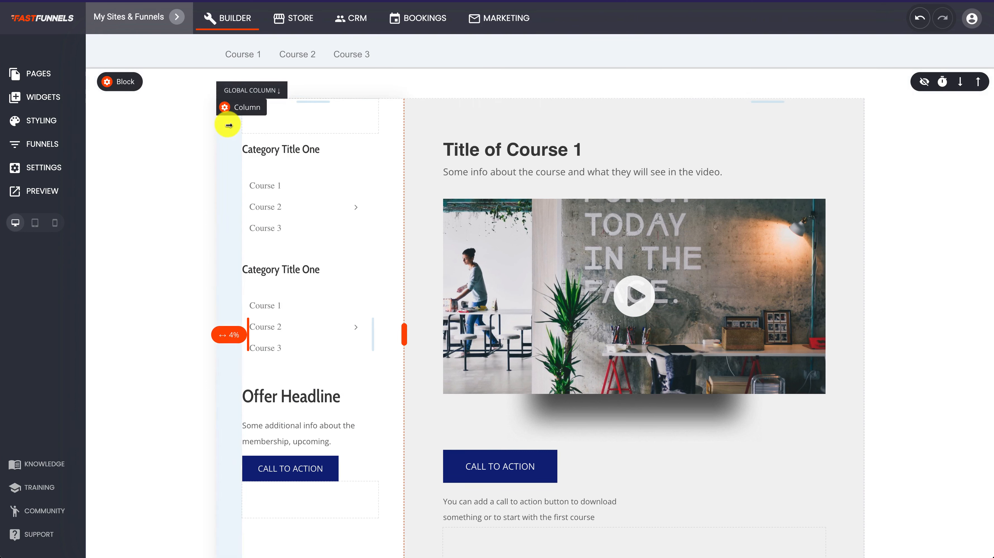
# - Open the settings of the course menu column and examine its global column option and Course 1 Nav content selection
pyautogui.click(234, 108)
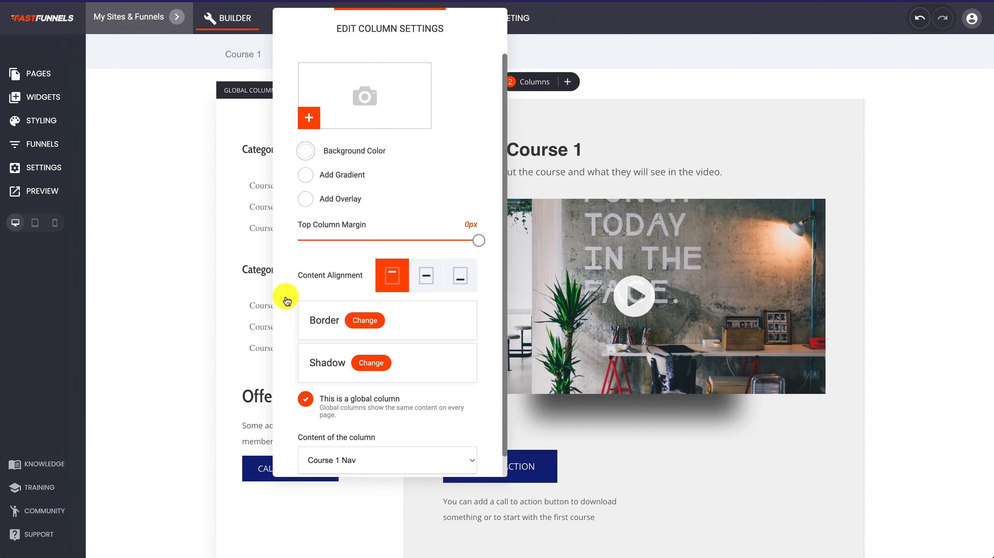
pyautogui.scroll(-1, 432, 397)
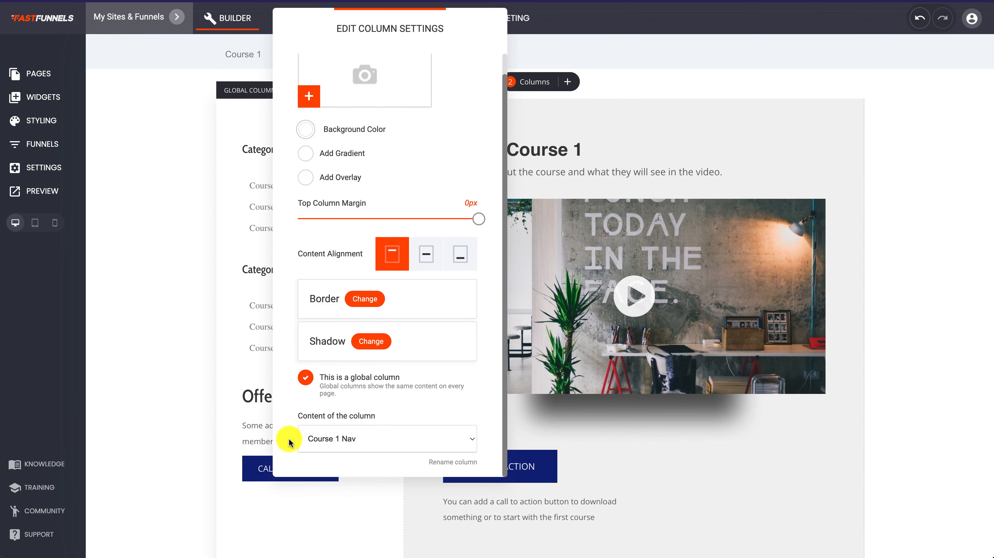
pyautogui.click(204, 350)
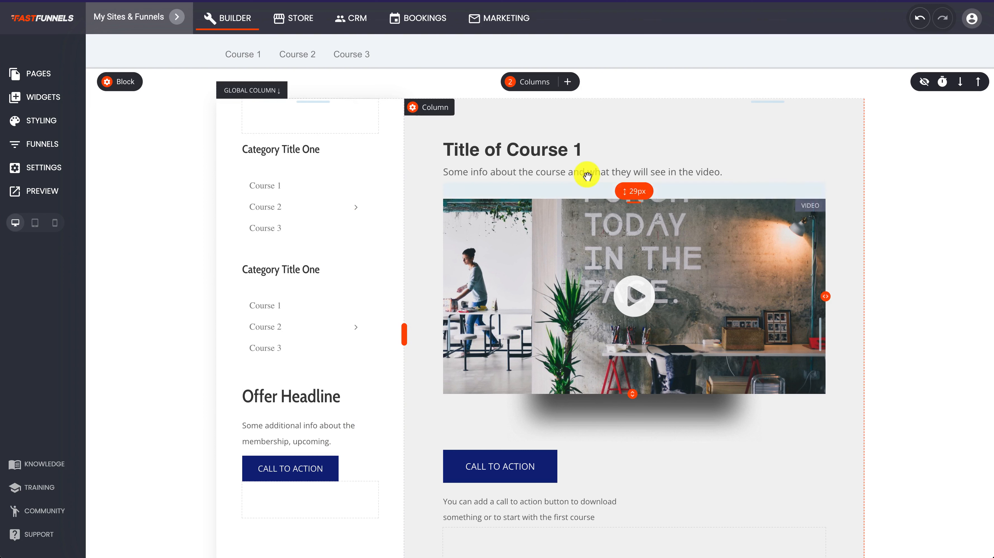
# - Change the heading above the course video to "Lesson 1" and save the page
pyautogui.click(609, 157)
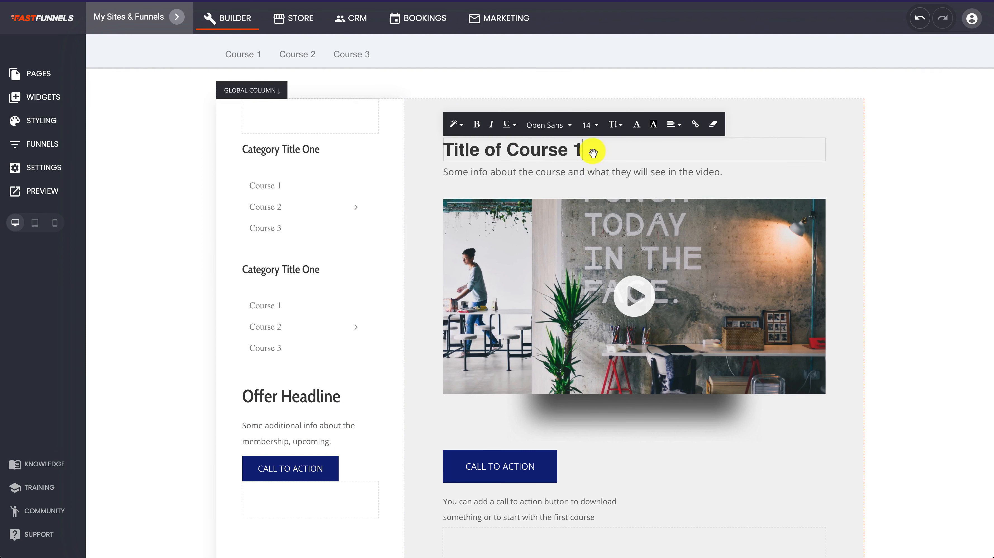
pyautogui.hotkey('ctrl', 'a')
pyautogui.write('Leeson ')
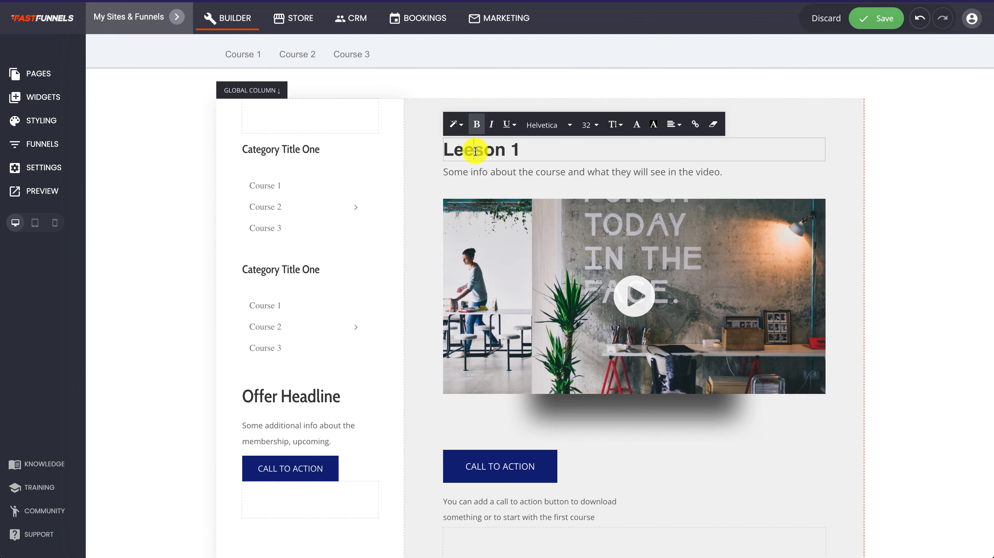
pyautogui.write('s')
pyautogui.click(921, 181)
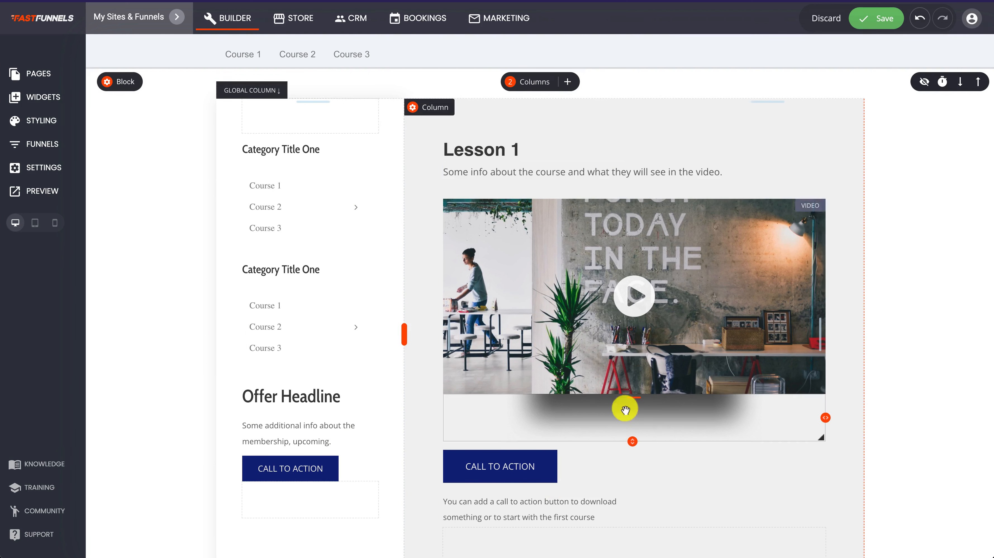
pyautogui.click(885, 29)
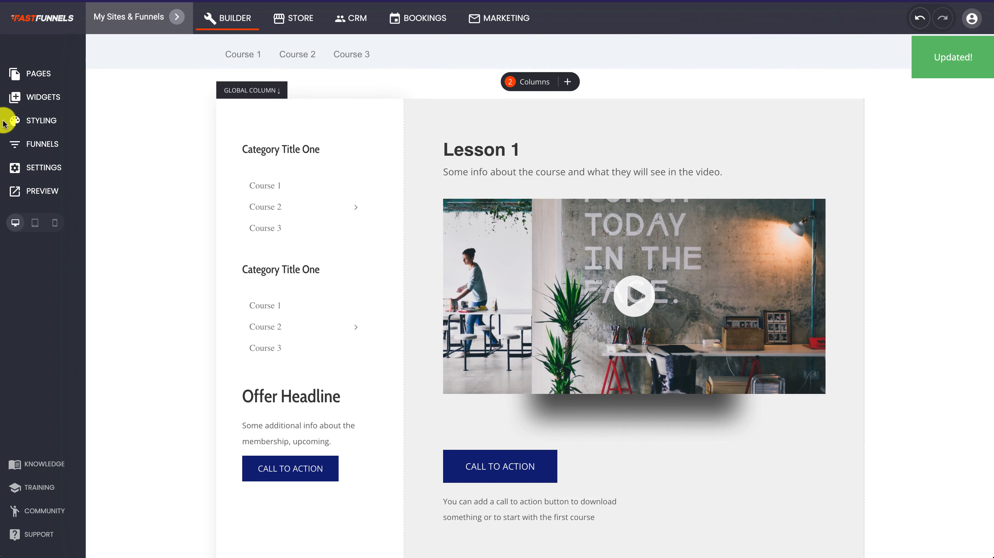
# - Delete the 02 - Course Name #2 page from the Membership Area - Course #1 group
pyautogui.click(42, 81)
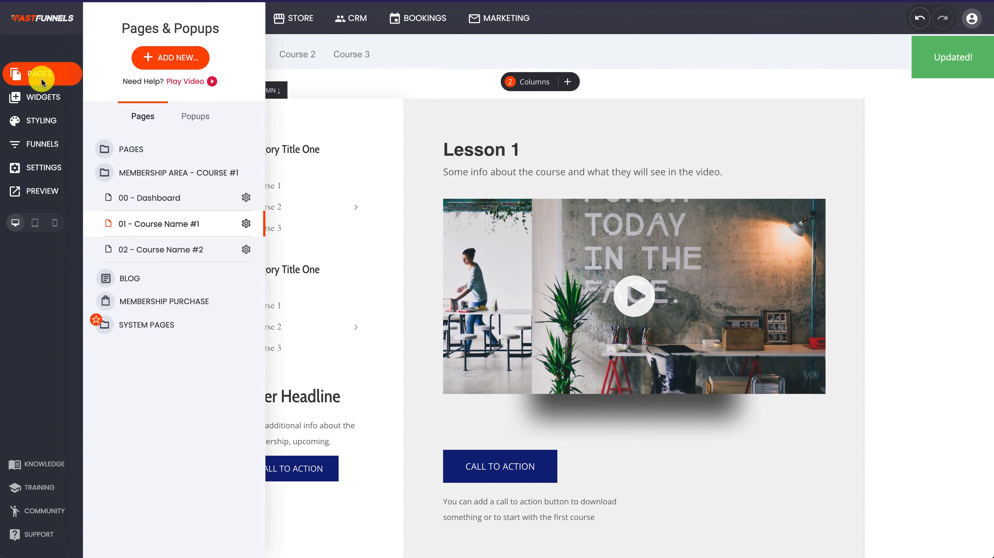
pyautogui.click(253, 249)
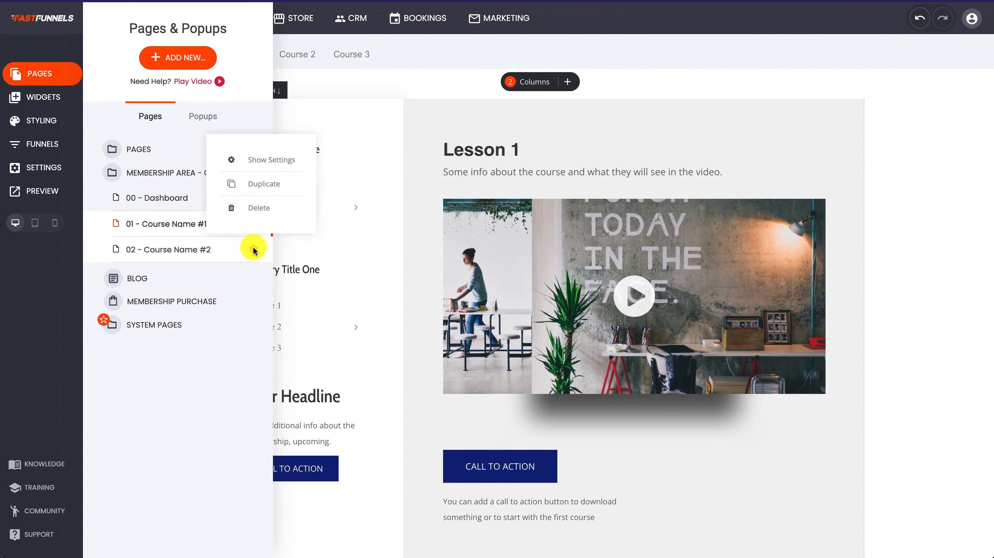
pyautogui.click(262, 206)
pyautogui.click(554, 269)
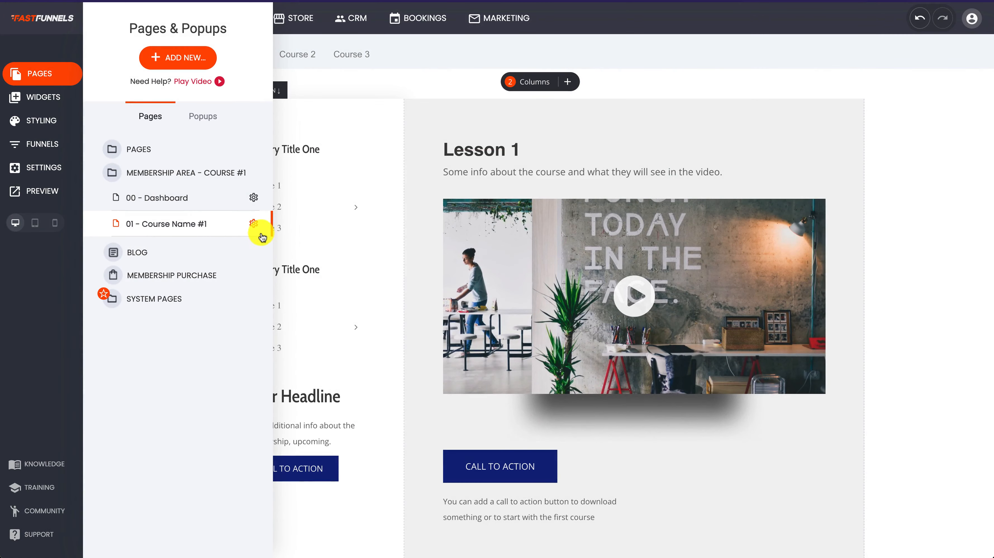
# - Duplicate the 01 - Course Name #1 page
pyautogui.click(253, 224)
pyautogui.click(267, 157)
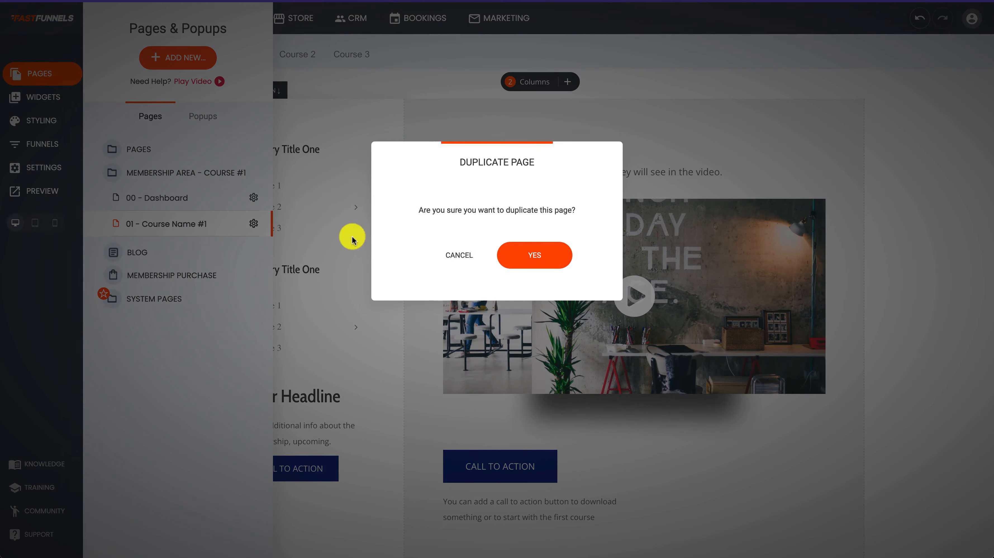
pyautogui.click(540, 256)
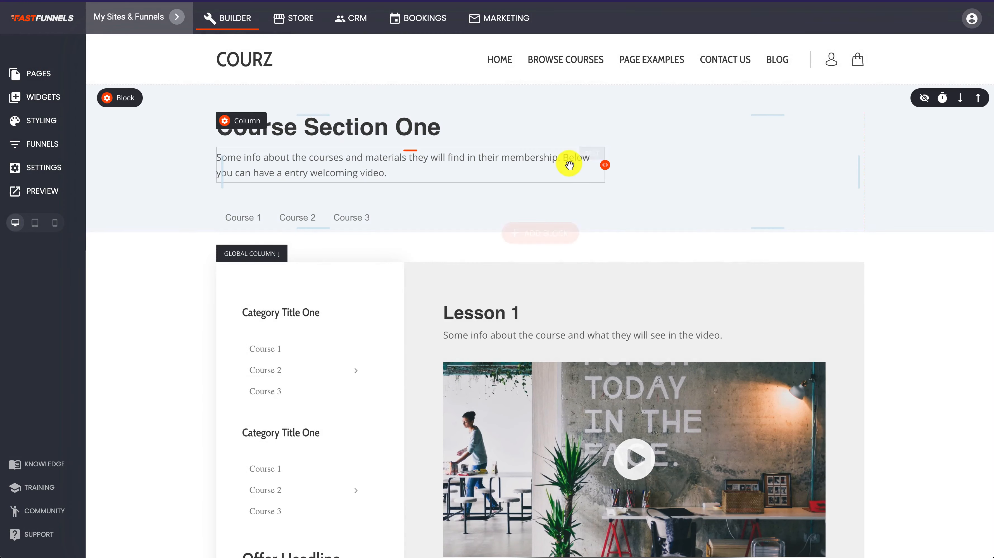
# - Change the duplicated page's heading above the video to "Lesson 2" and save the page
pyautogui.click(523, 320)
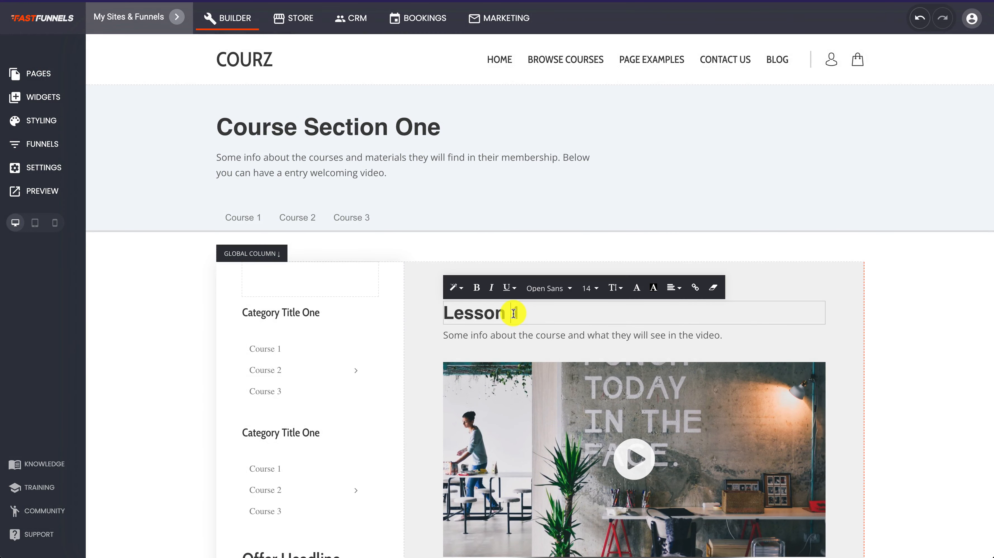
pyautogui.click(910, 332)
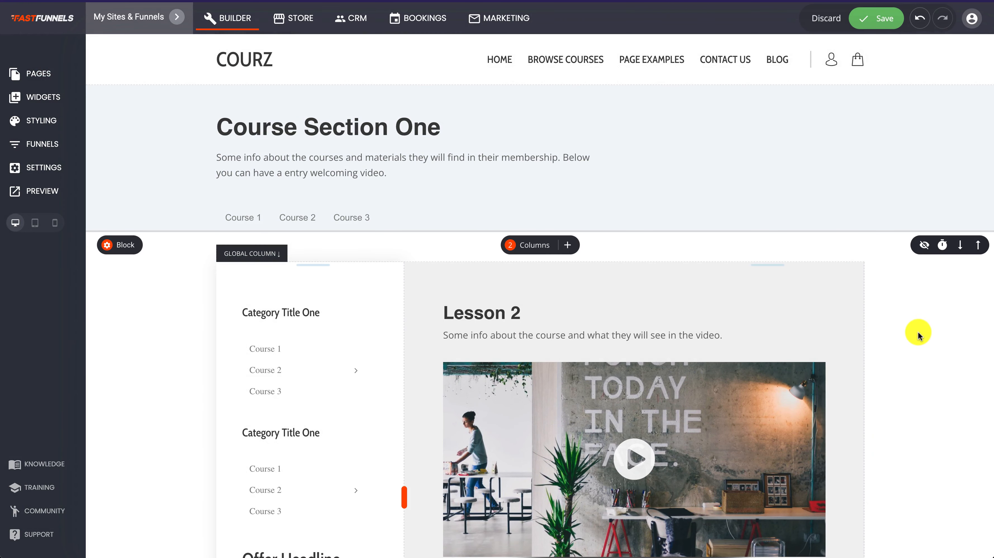
pyautogui.click(881, 18)
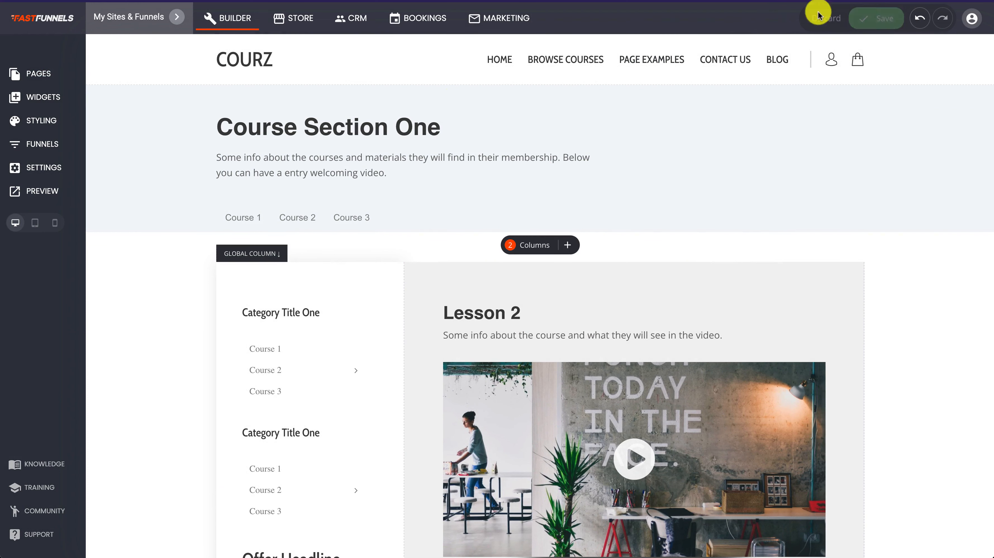
# - Rename the duplicated course page as Lesson 2 and set its page URL to lesson2
pyautogui.click(43, 75)
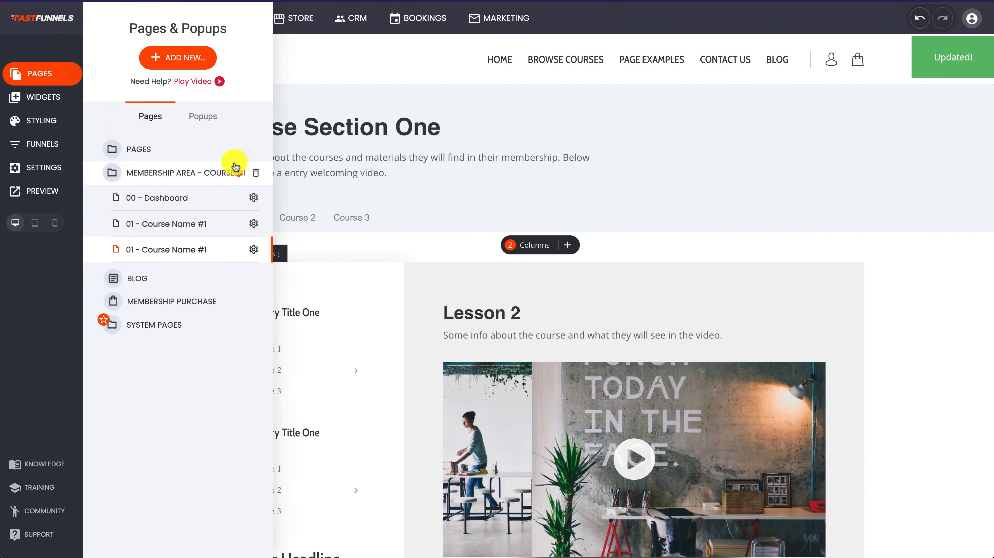
pyautogui.click(254, 251)
pyautogui.click(263, 159)
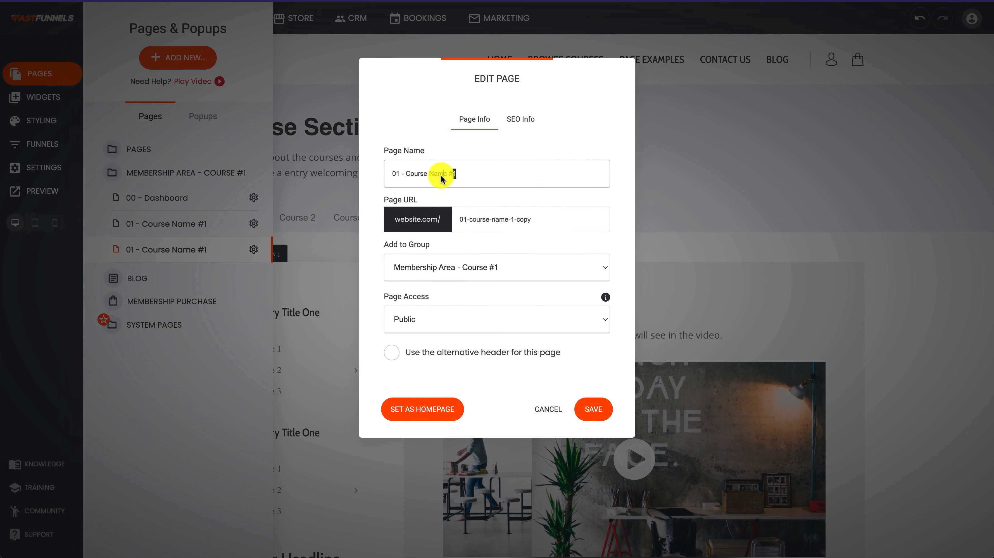
pyautogui.moveTo(406, 174)
pyautogui.mouseDown()
pyautogui.moveTo(498, 179)
pyautogui.moveTo(408, 177)
pyautogui.mouseUp()
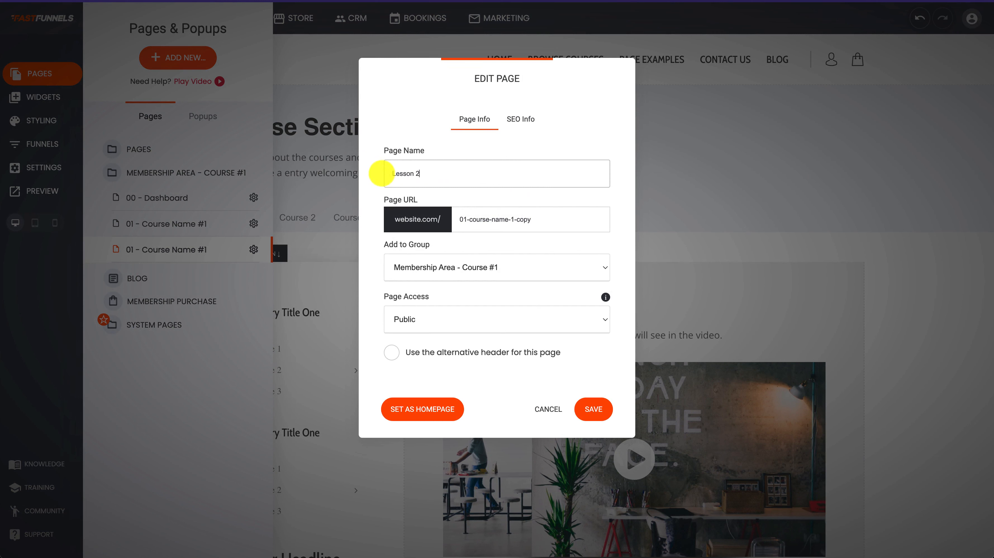
pyautogui.moveTo(557, 220); pyautogui.dragTo(432, 220)
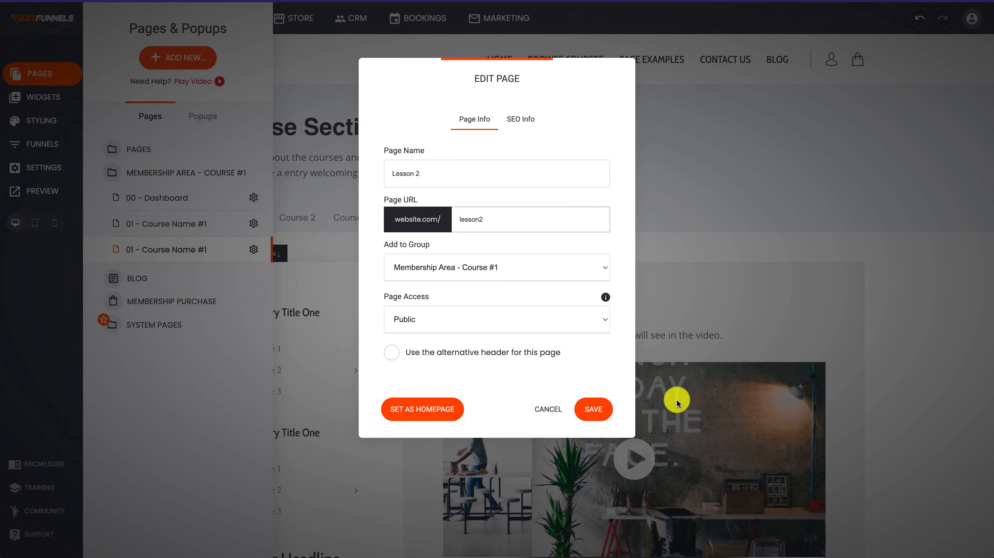
pyautogui.click(591, 408)
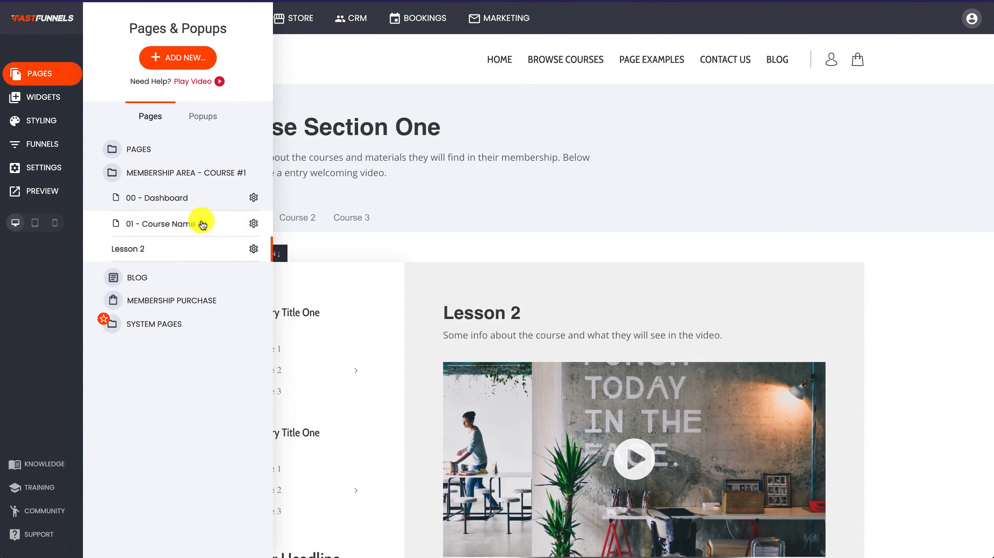
# - Rename the original 01 - Course Name #1 page as Lesson 1 and replace its page URL to match the lesson
pyautogui.click(254, 223)
pyautogui.click(269, 135)
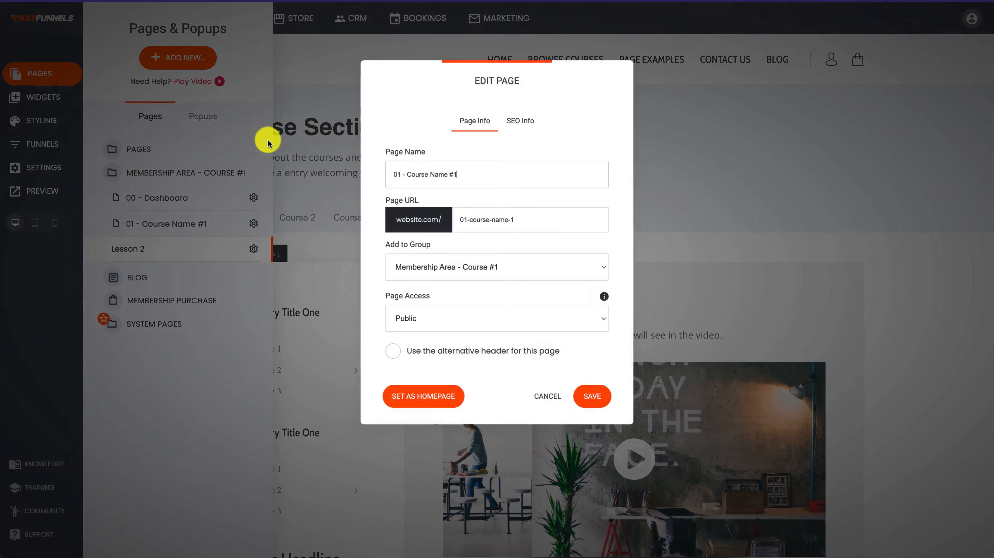
pyautogui.moveTo(454, 175); pyautogui.dragTo(383, 173)
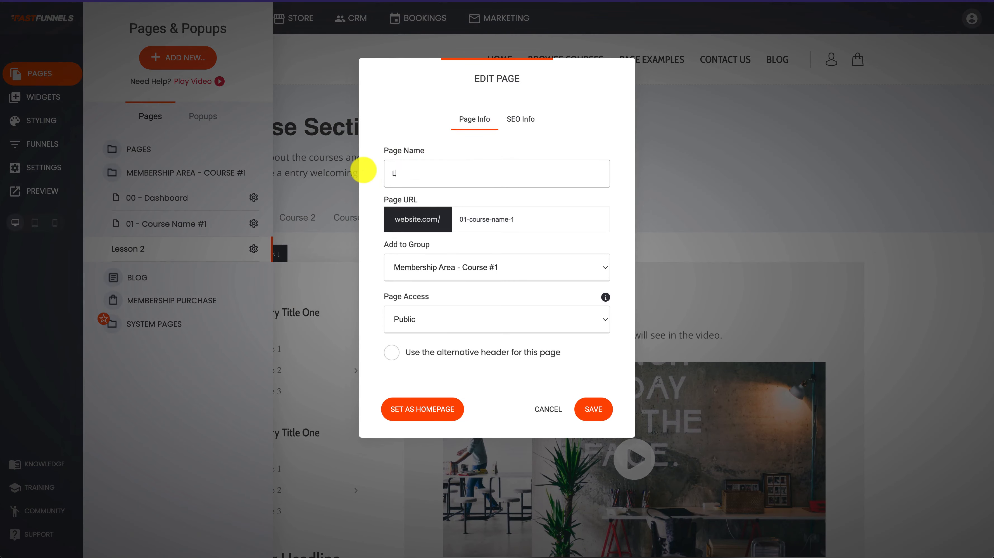
pyautogui.write('Lesson 1')
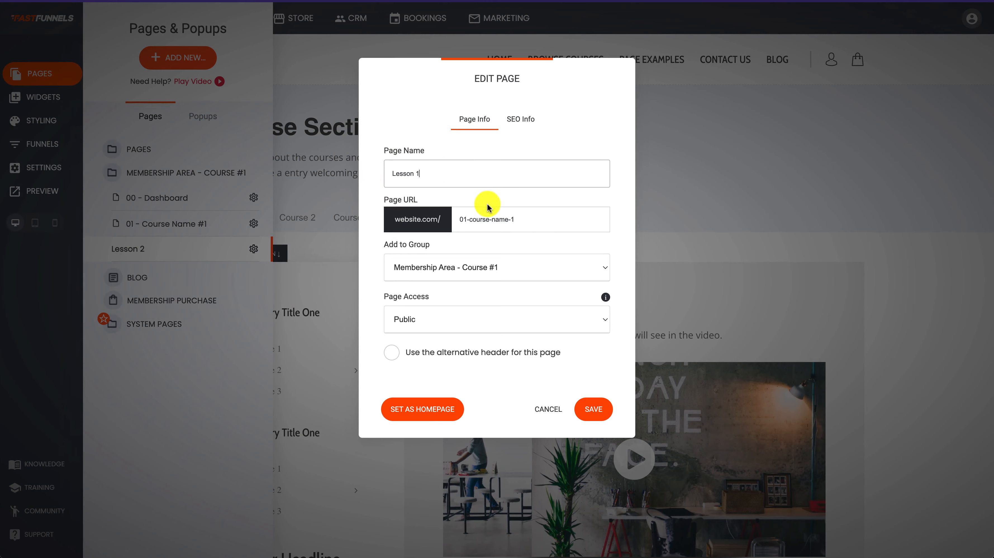
pyautogui.moveTo(522, 217); pyautogui.dragTo(408, 219)
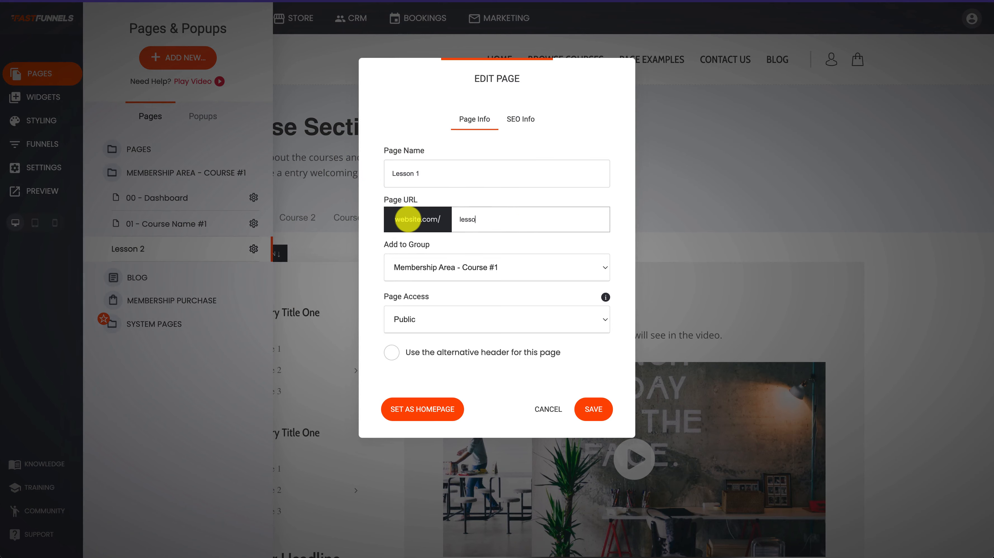
pyautogui.click(597, 409)
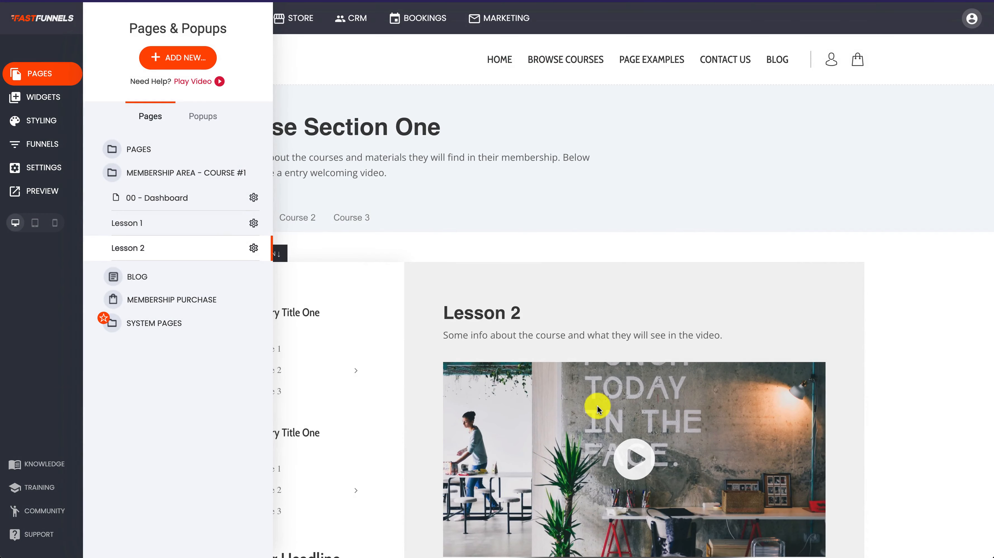
pyautogui.click(335, 243)
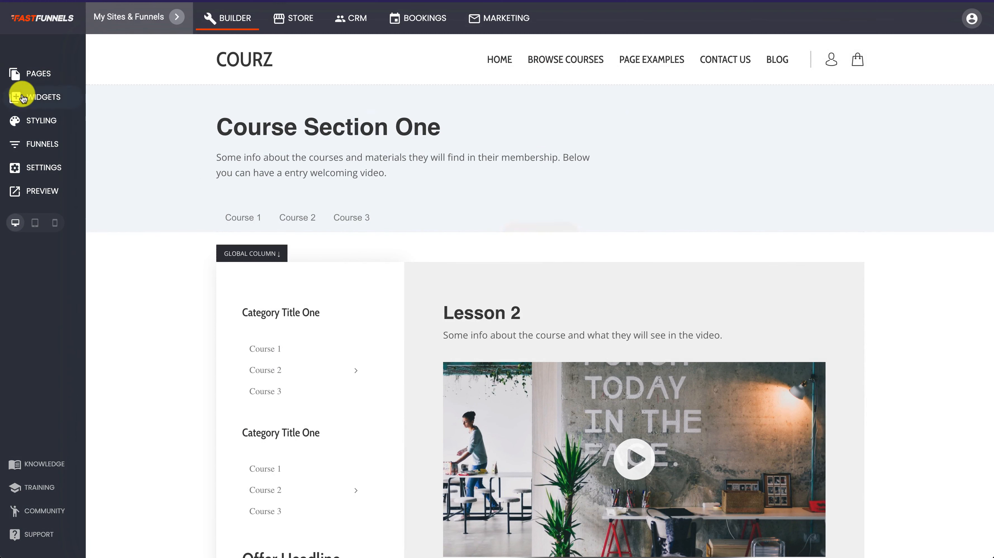
# - Check the lesson pages in the Membership Area - Course #1 group and examine the course menus on the Lesson 2 page
pyautogui.click(23, 77)
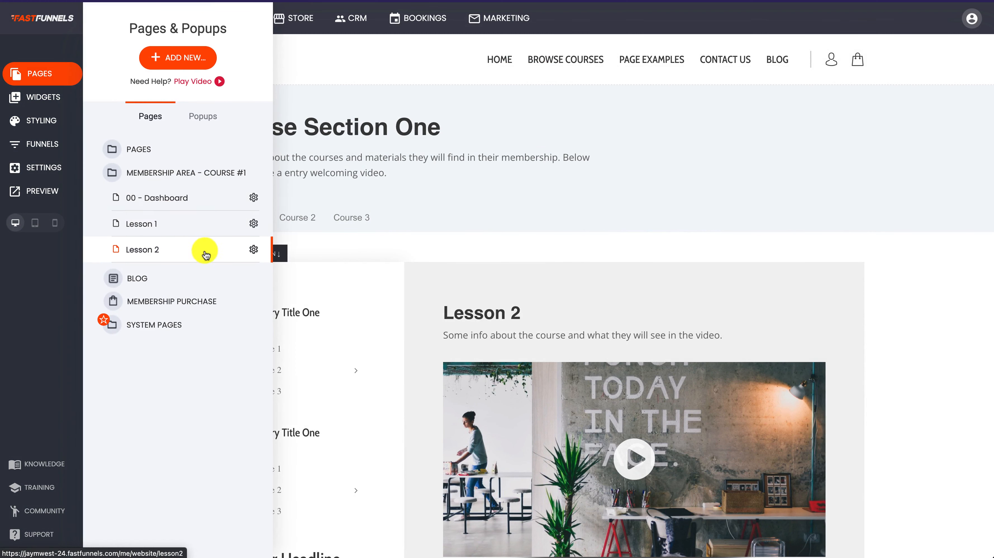
pyautogui.click(350, 217)
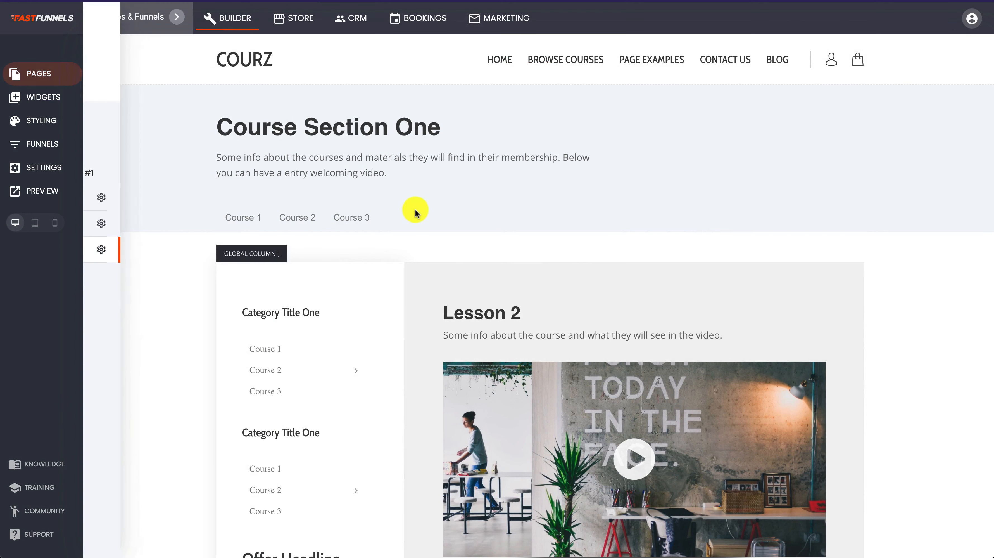
pyautogui.scroll(-1, 251, 377)
pyautogui.scroll(1, 251, 377)
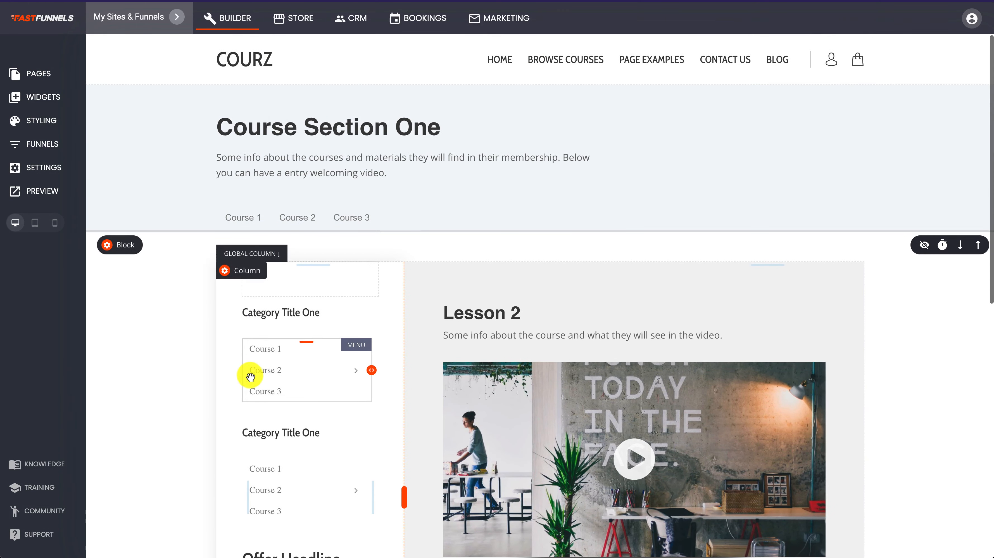
# - Delete the Course Section One block above the lesson content on the Lesson 2 page and save the page
pyautogui.scroll(-2, 277, 365)
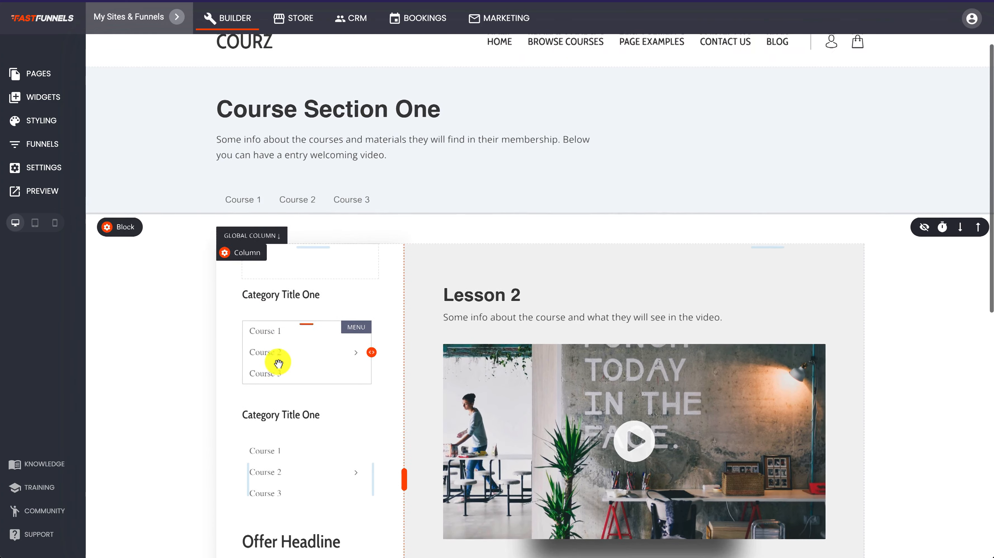
pyautogui.scroll(2, 277, 365)
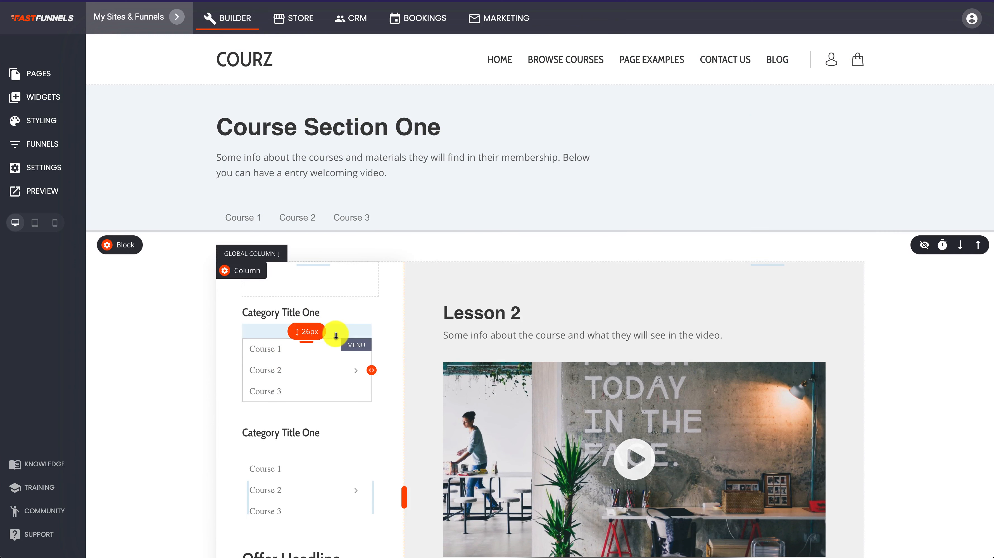
pyautogui.scroll(-3, 257, 308)
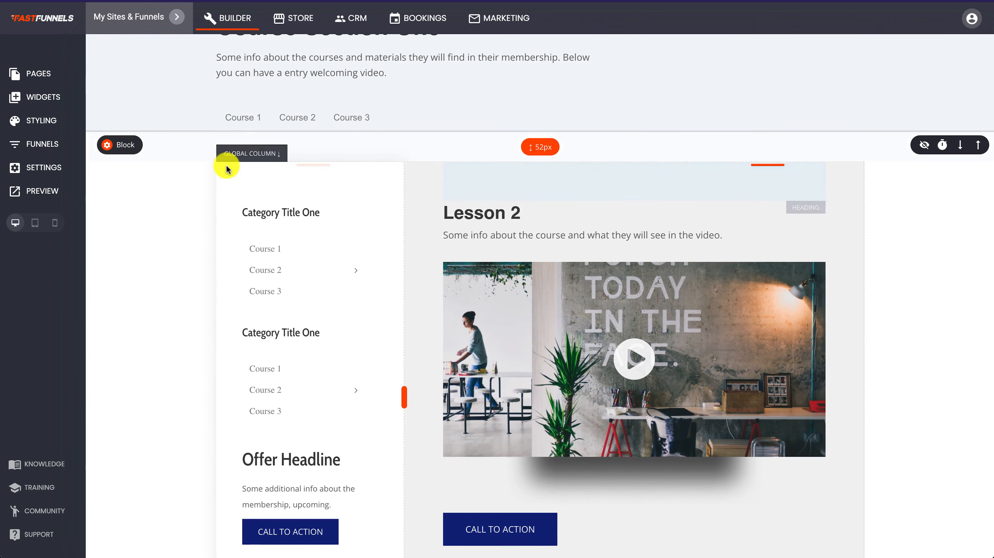
pyautogui.scroll(3, 574, 291)
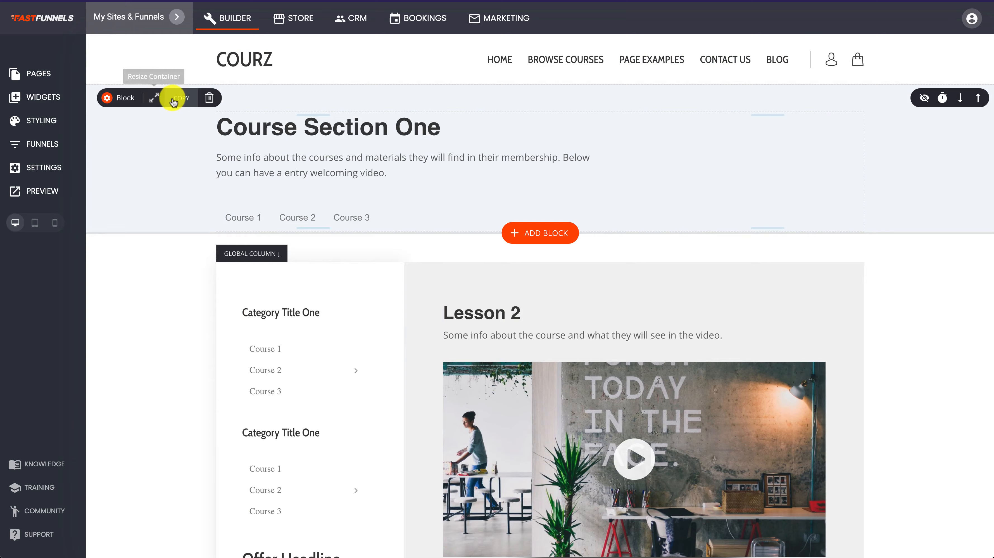
pyautogui.click(209, 98)
pyautogui.click(547, 256)
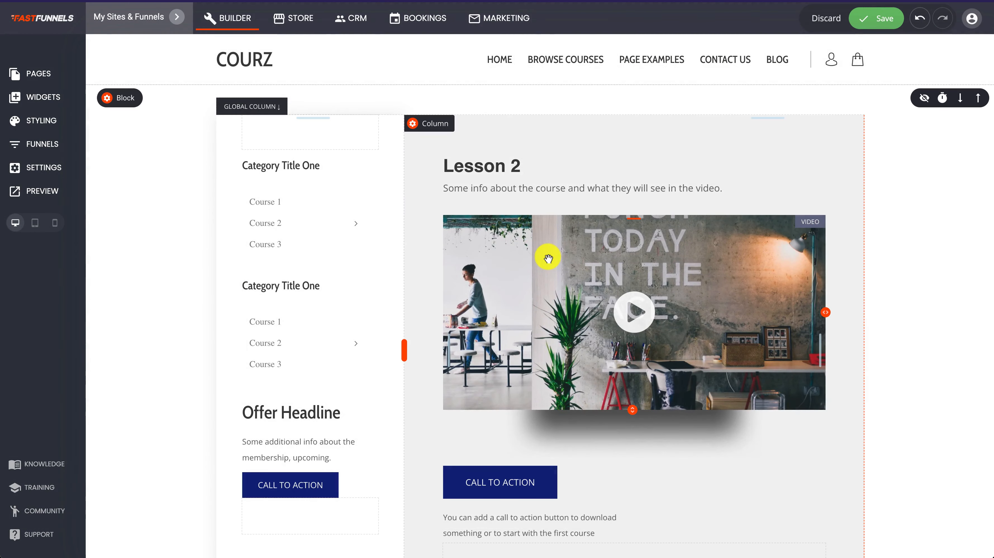
pyautogui.click(886, 17)
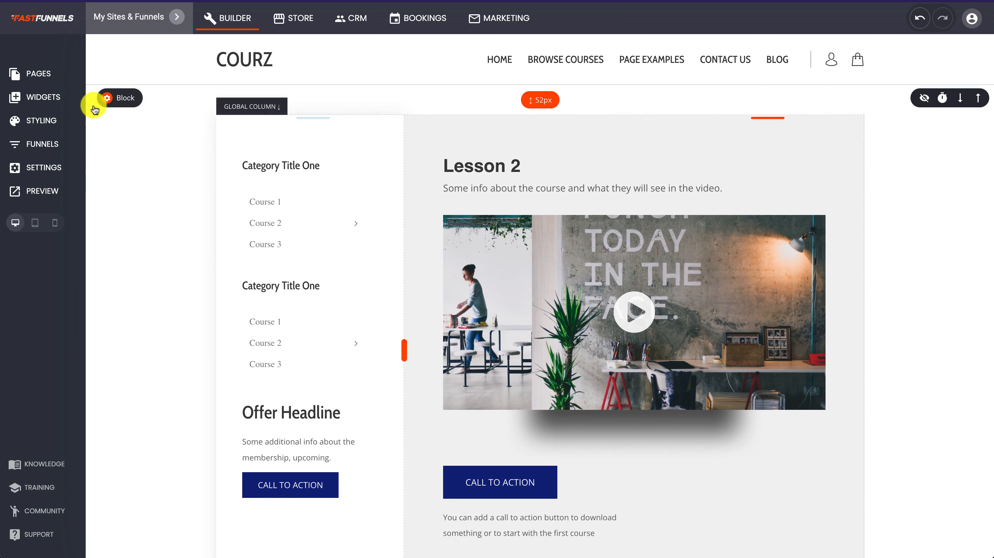
# - Enable the alternative header in the Lesson 2 page's settings and save them
pyautogui.click(50, 81)
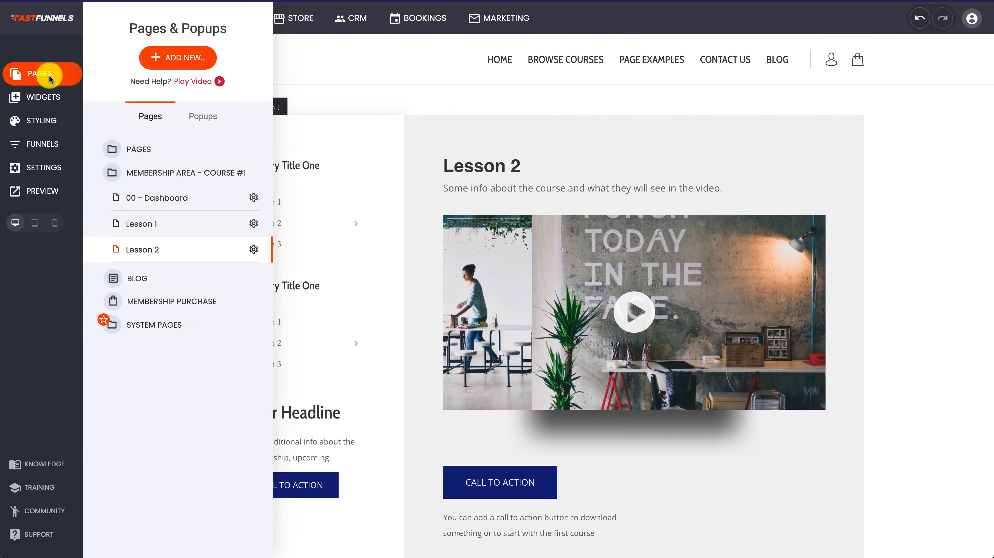
pyautogui.click(253, 250)
pyautogui.click(250, 158)
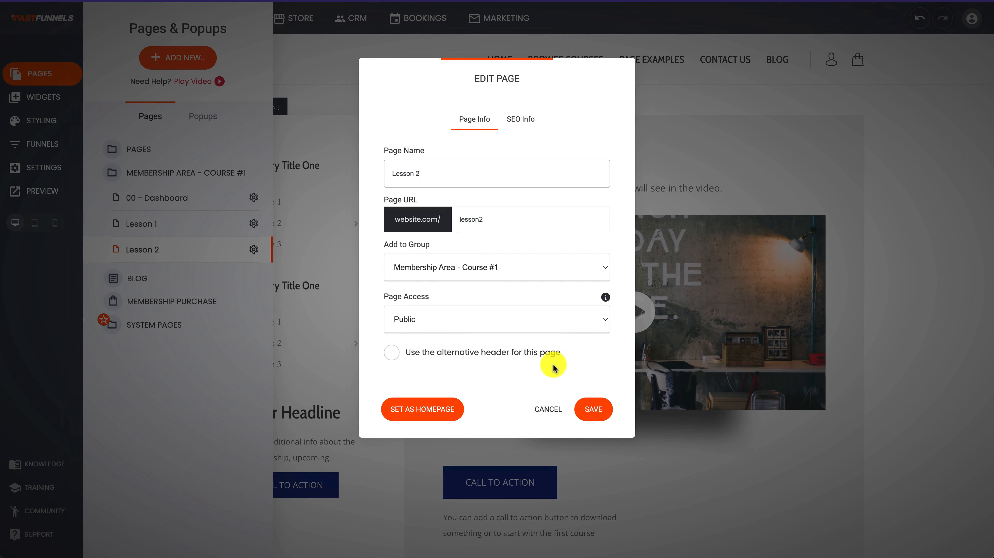
pyautogui.moveTo(522, 358)
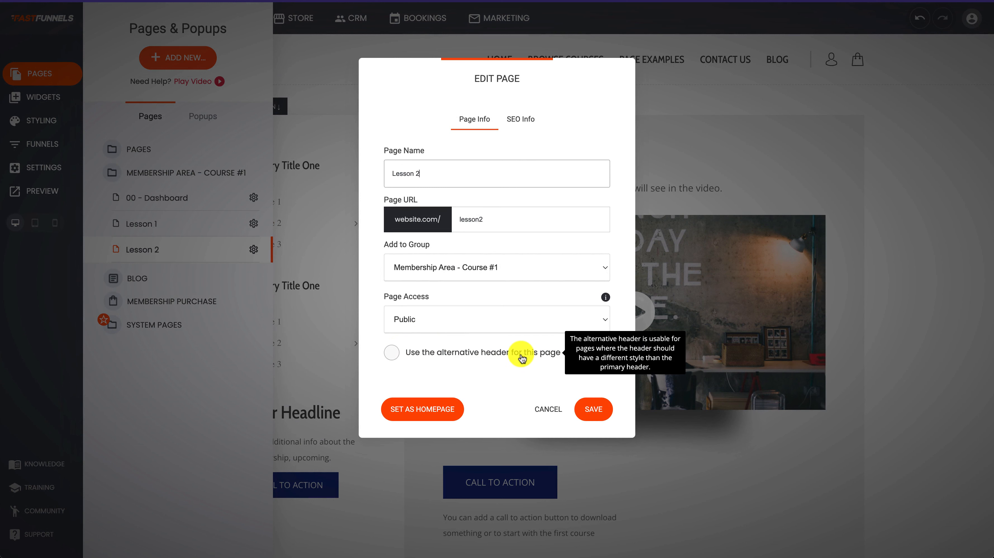
pyautogui.click(390, 352)
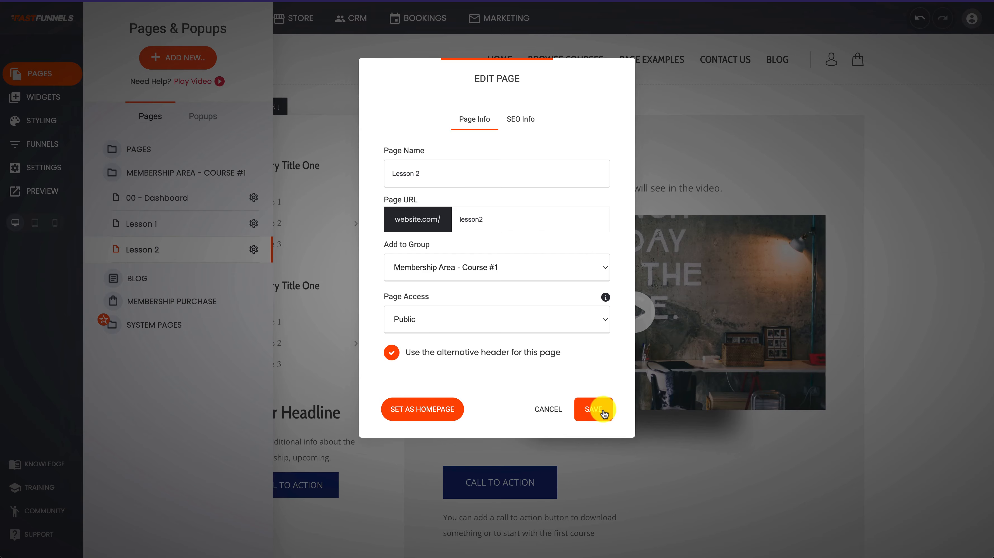
pyautogui.click(593, 410)
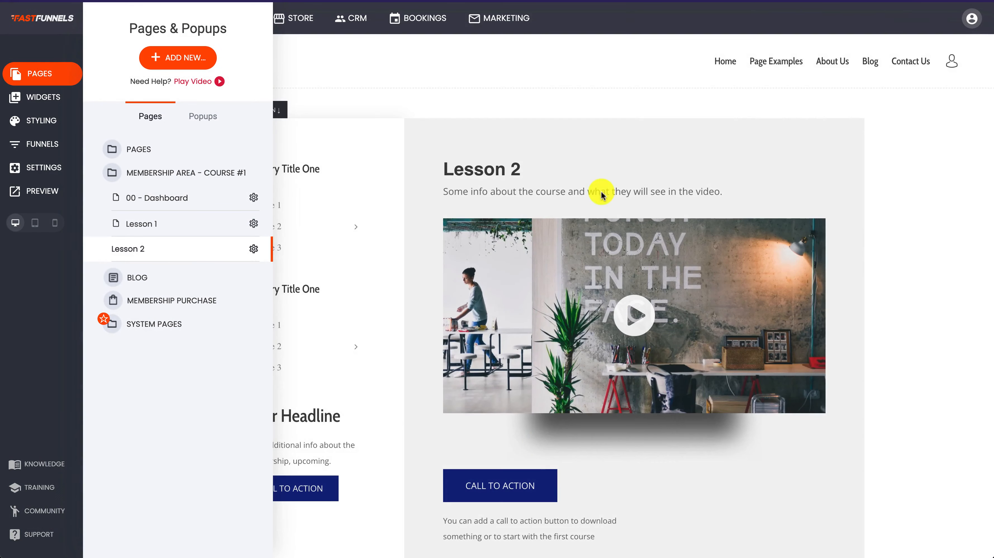
pyautogui.click(569, 86)
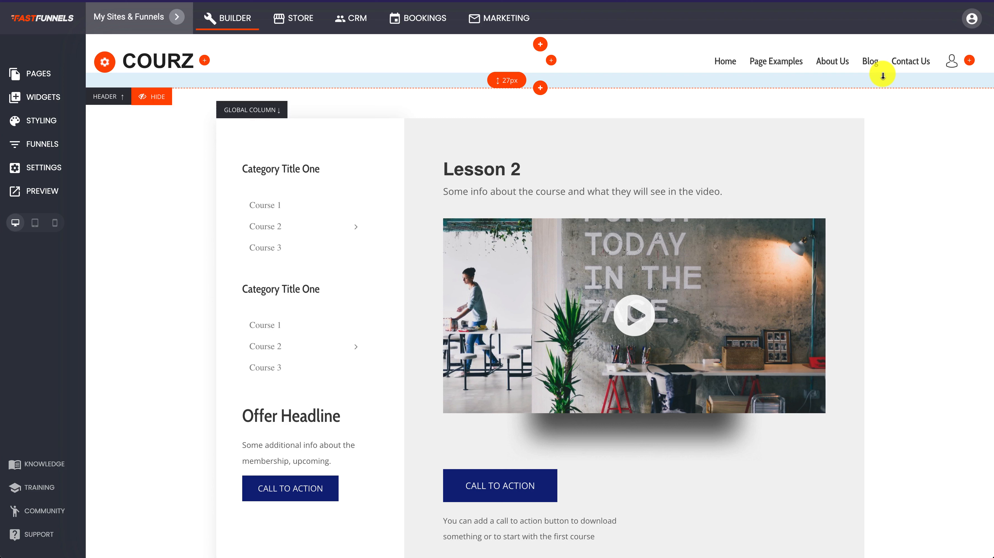
# - Delete the Page Examples, About Us, Contact Us and Blog items from the alternative header's menu
pyautogui.moveTo(870, 70)
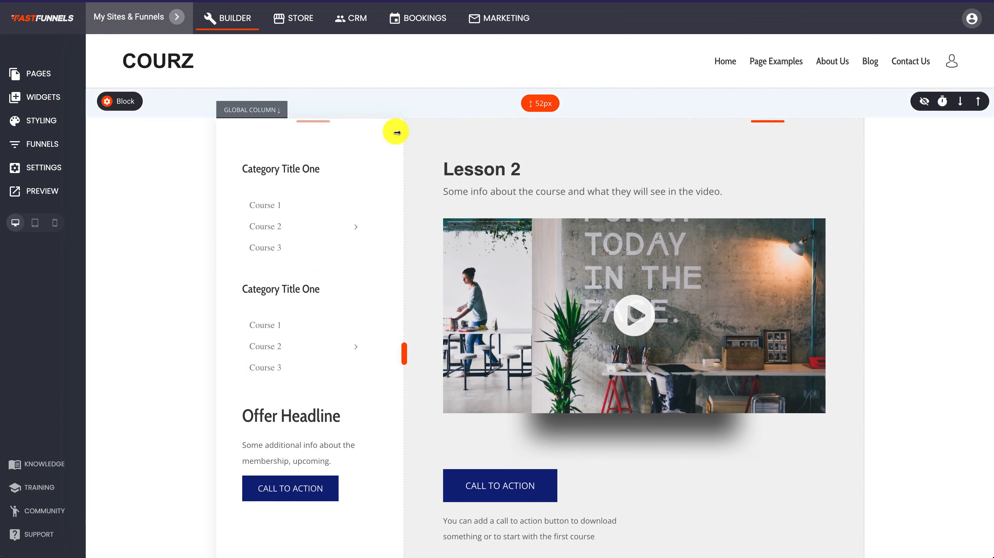
pyautogui.moveTo(721, 67)
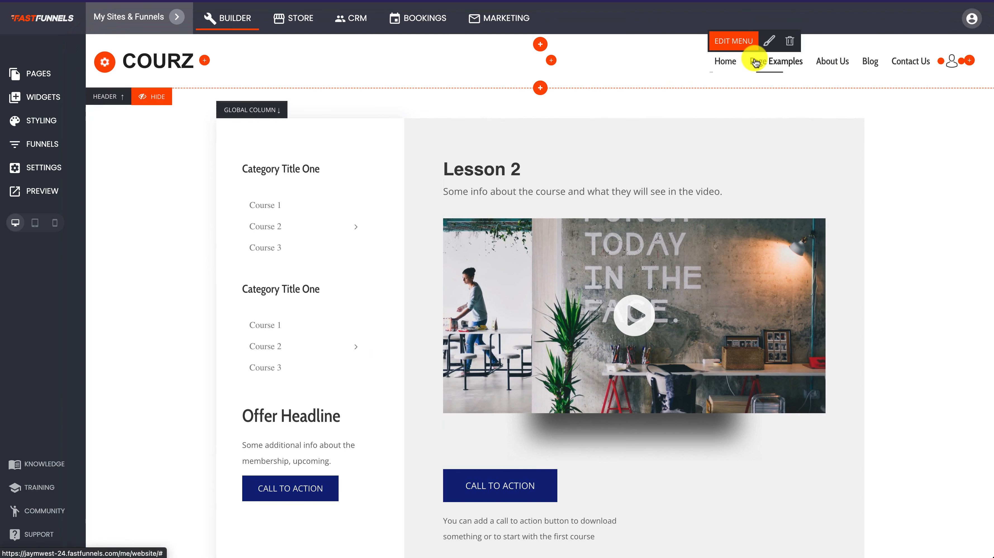
pyautogui.click(739, 46)
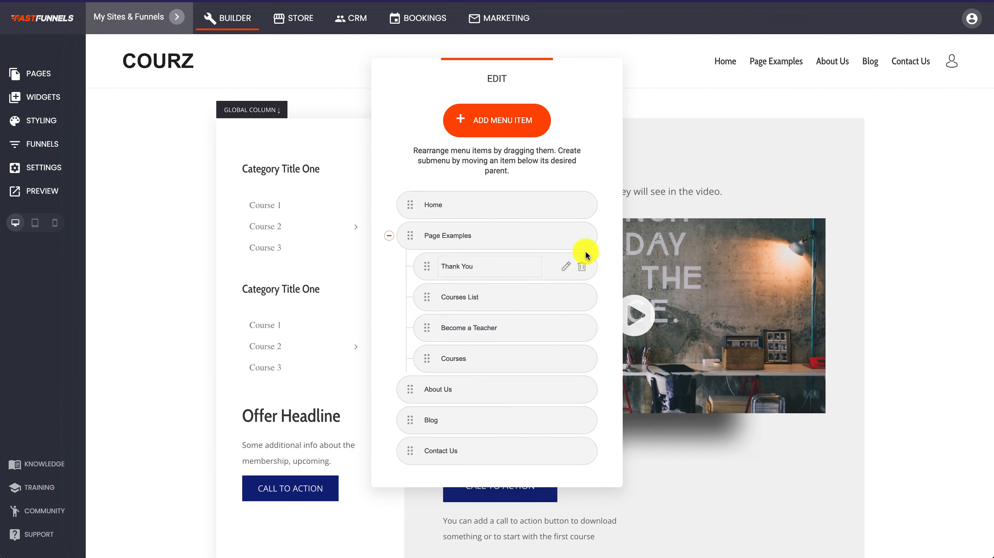
pyautogui.click(592, 243)
pyautogui.click(537, 258)
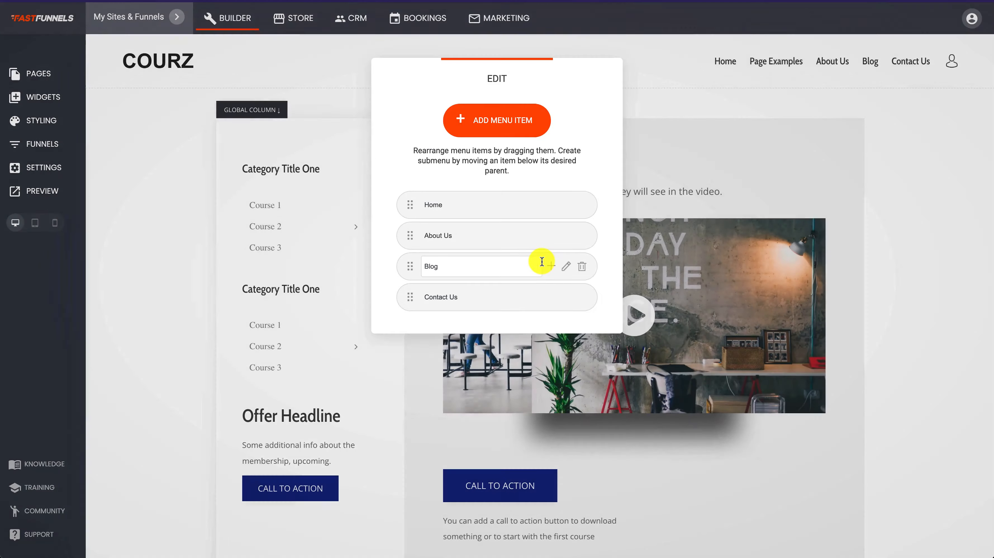
pyautogui.click(582, 237)
pyautogui.click(531, 253)
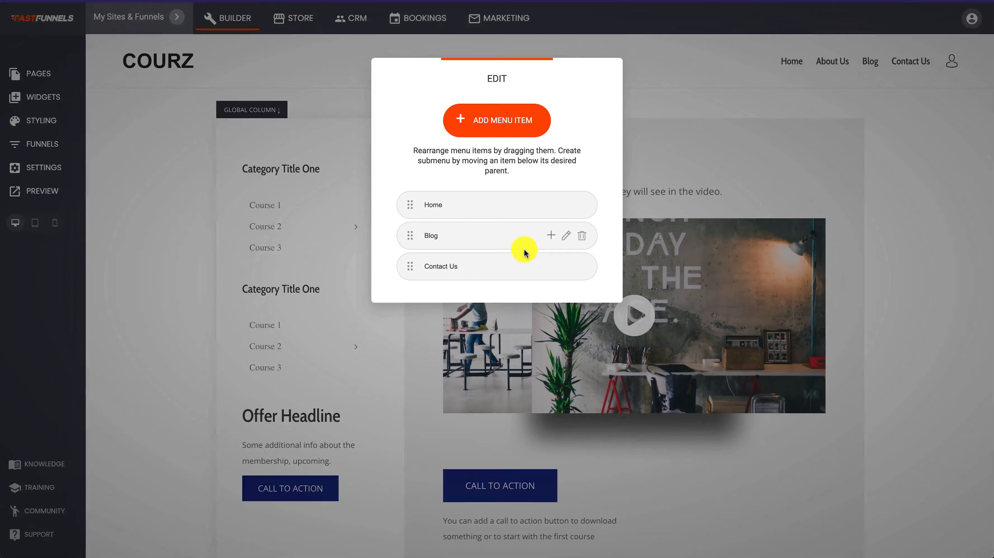
pyautogui.click(582, 267)
pyautogui.click(531, 252)
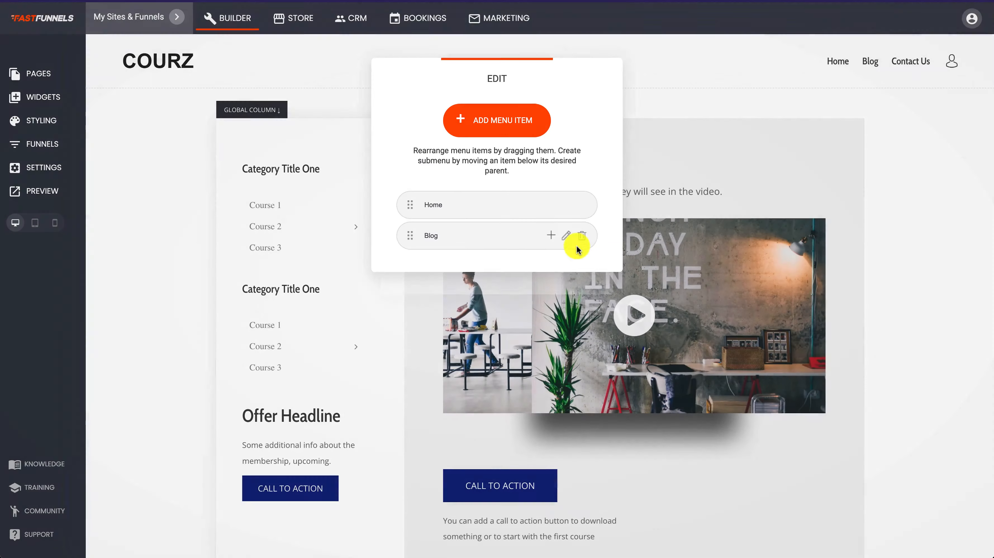
pyautogui.click(581, 236)
pyautogui.click(528, 258)
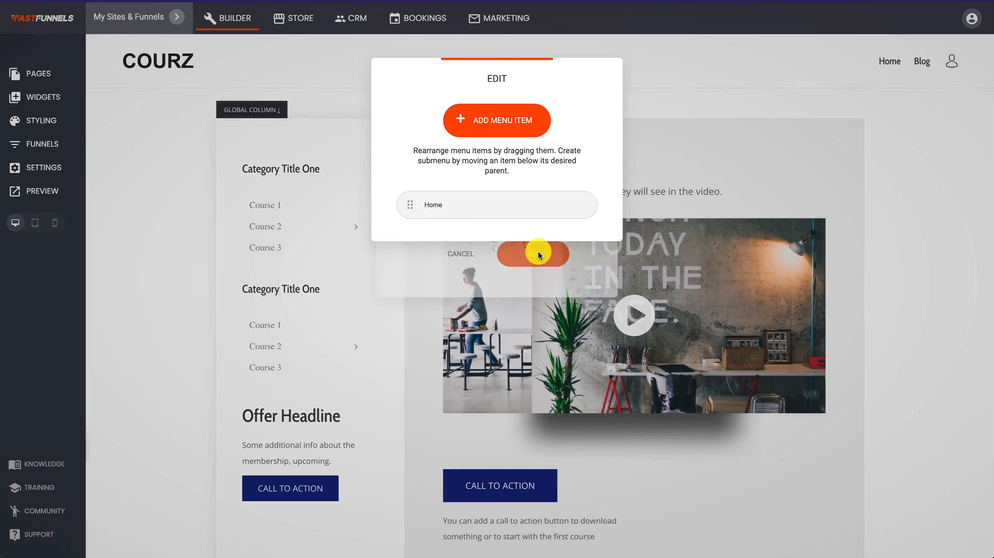
# - Rename the remaining Home menu item to Lesson 1 and link it to its lesson page in the Membership Area - Course #1 group
pyautogui.moveTo(459, 204); pyautogui.dragTo(382, 209)
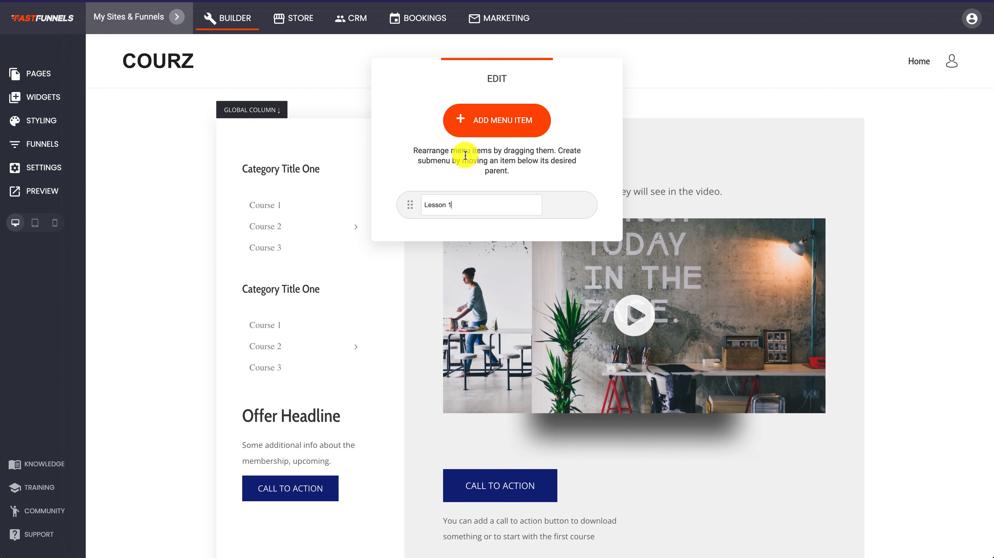
pyautogui.click(561, 183)
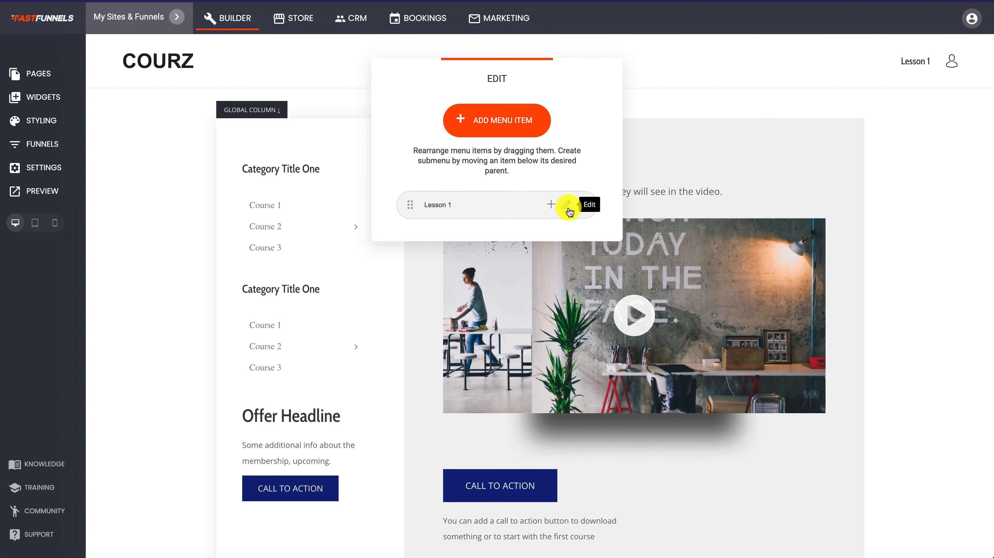
pyautogui.click(566, 205)
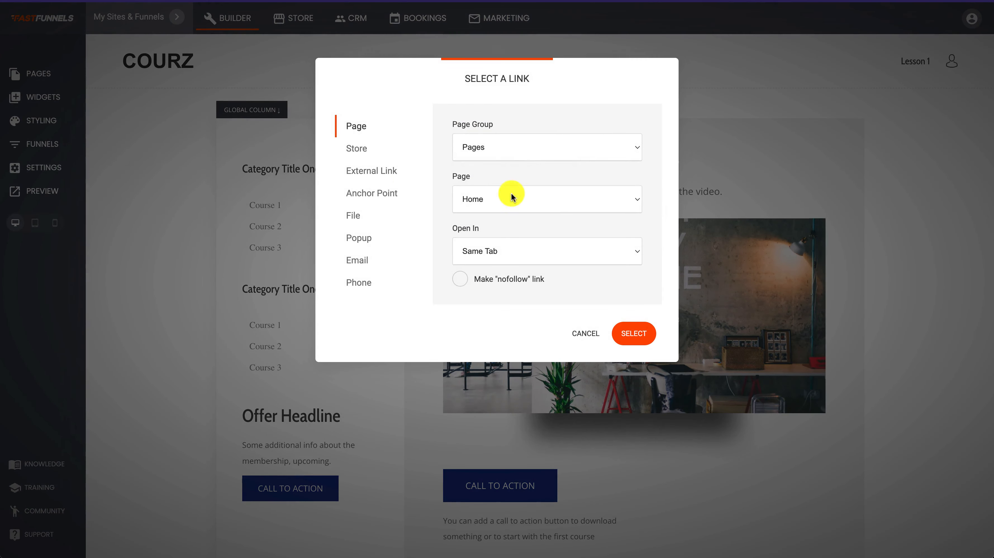
pyautogui.click(492, 211)
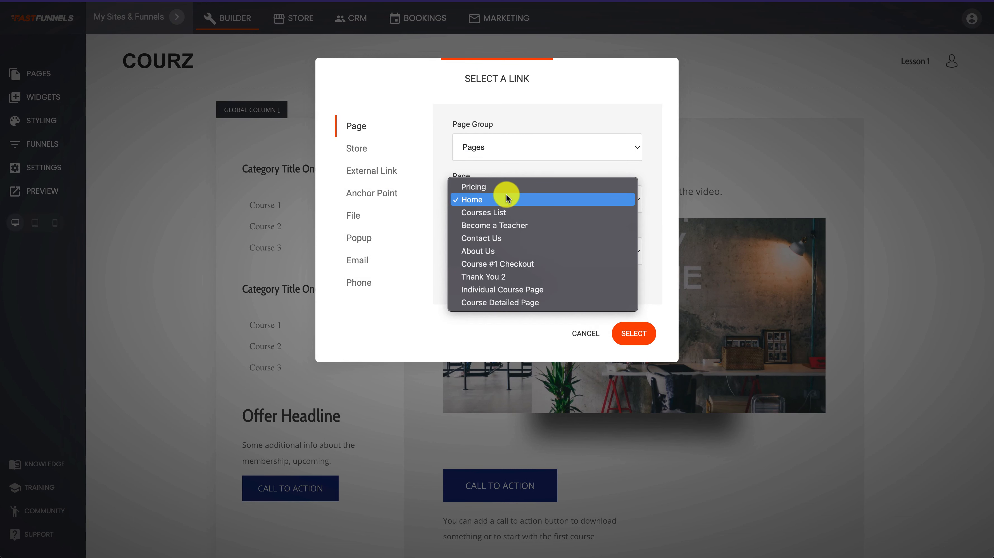
pyautogui.click(492, 144)
pyautogui.click(492, 145)
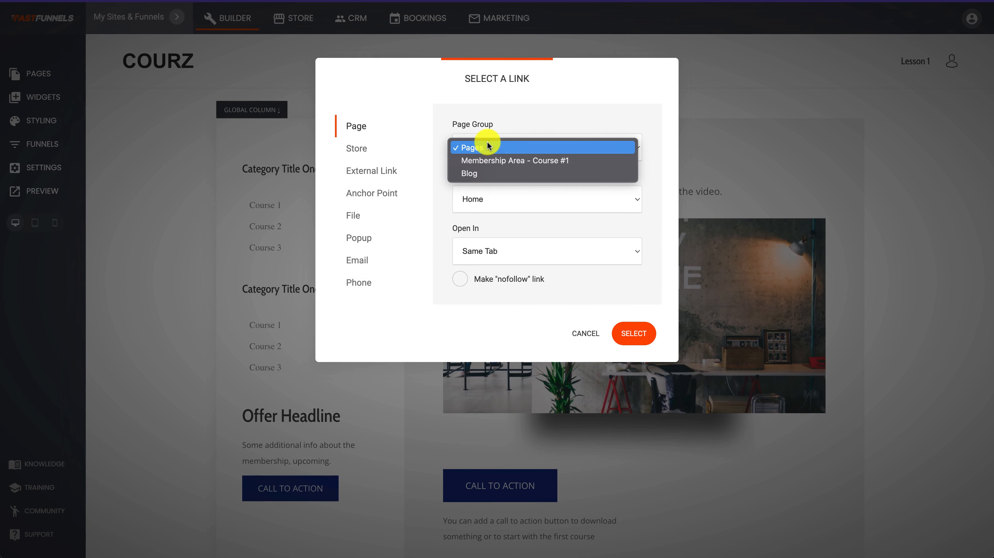
pyautogui.click(493, 160)
pyautogui.click(496, 202)
pyautogui.click(554, 213)
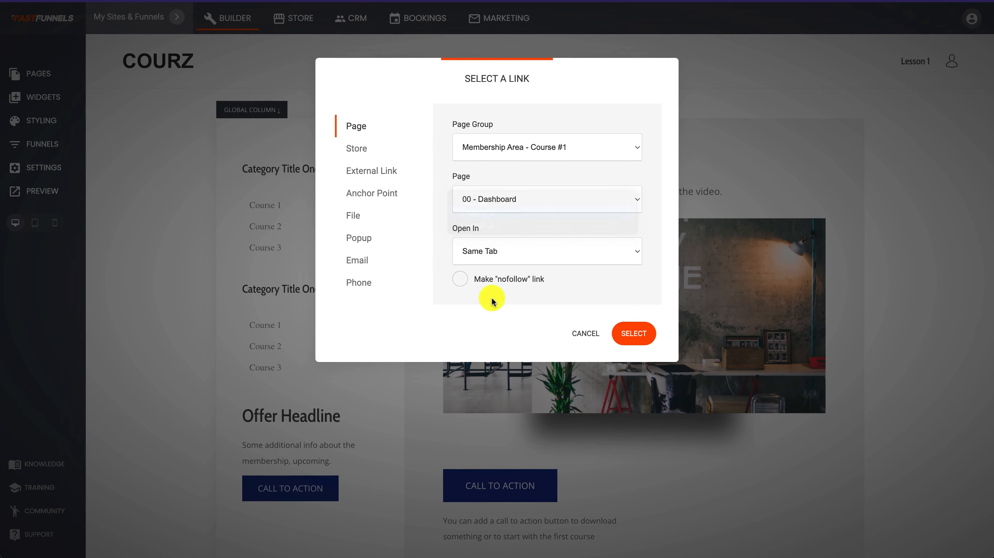
pyautogui.click(635, 334)
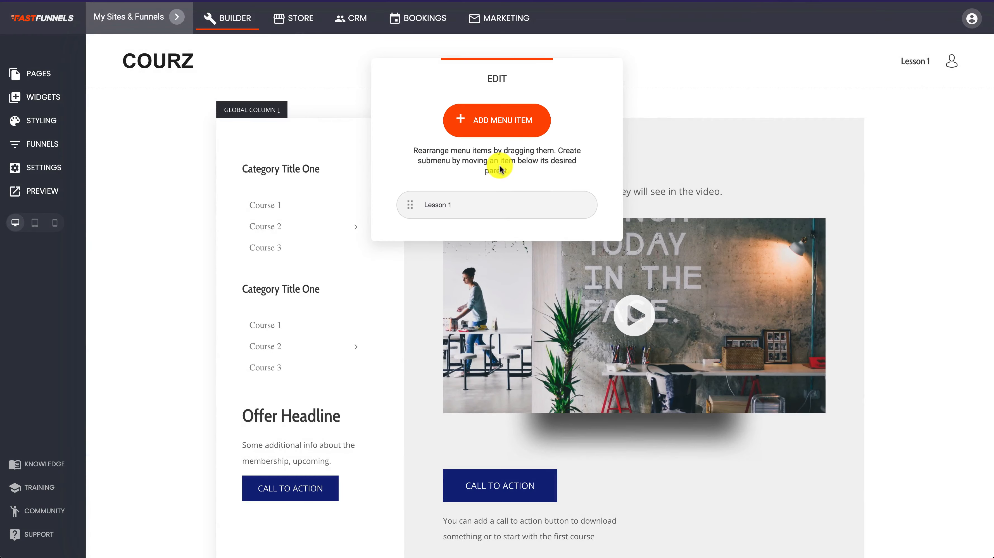
# - Add a header menu item linked to the Lesson 2 page in the Membership Area - Course #1 group, and save the page
pyautogui.click(473, 122)
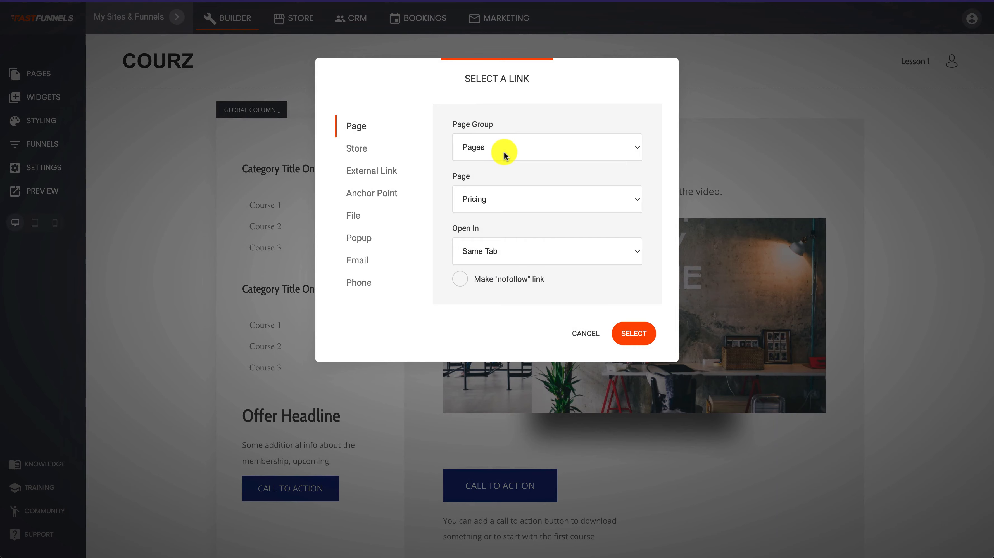
pyautogui.click(503, 153)
pyautogui.click(501, 160)
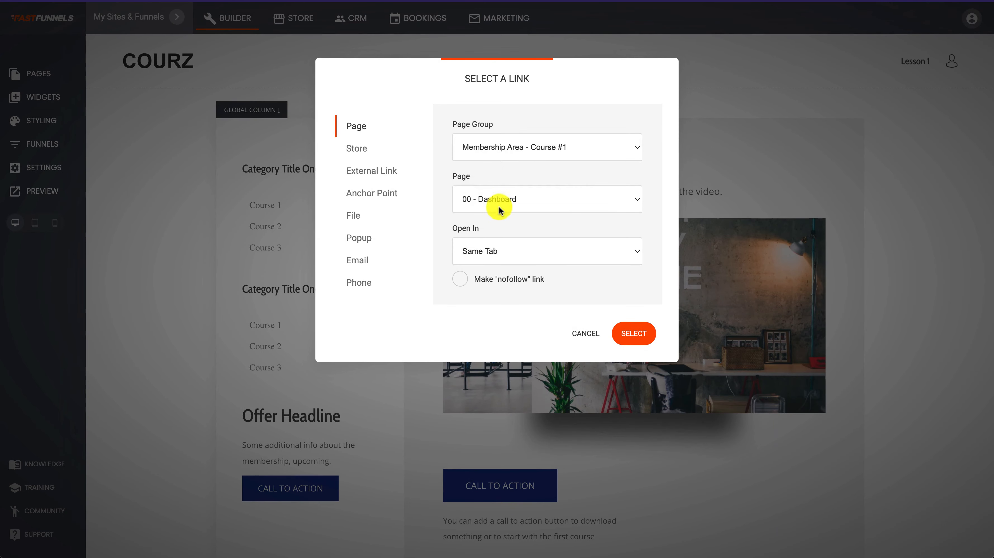
pyautogui.click(498, 200)
pyautogui.click(493, 225)
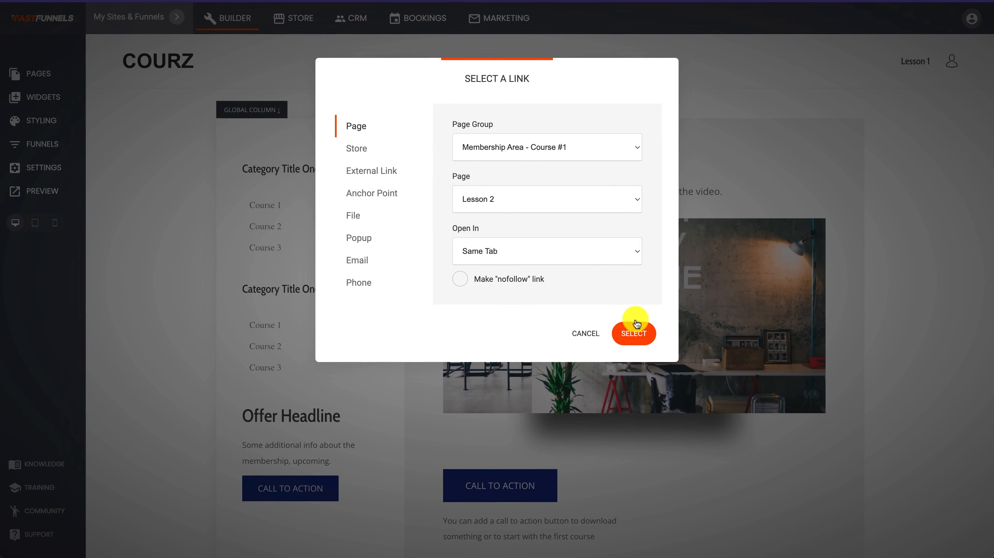
pyautogui.click(630, 331)
pyautogui.click(699, 153)
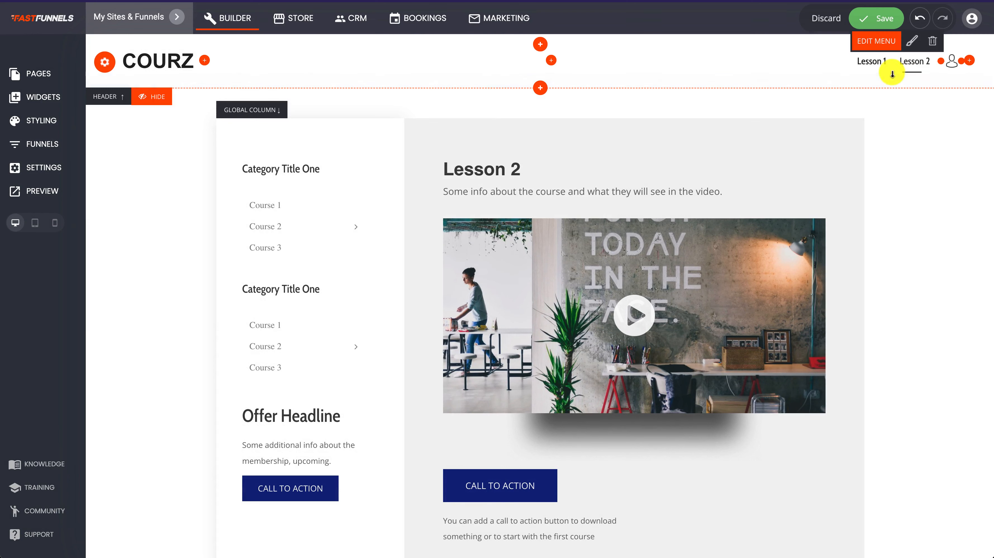
pyautogui.click(884, 18)
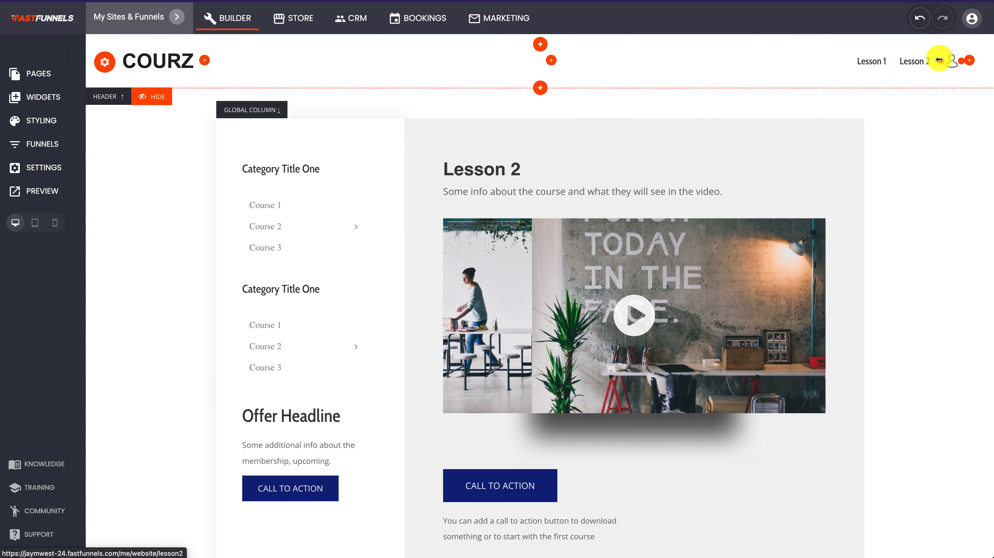
# - Shift the lesson menu to the middle of the header, move the account icon inward from the right edge, and save the page
pyautogui.moveTo(940, 59); pyautogui.dragTo(712, 61)
pyautogui.moveTo(959, 61); pyautogui.dragTo(815, 64)
pyautogui.click(879, 19)
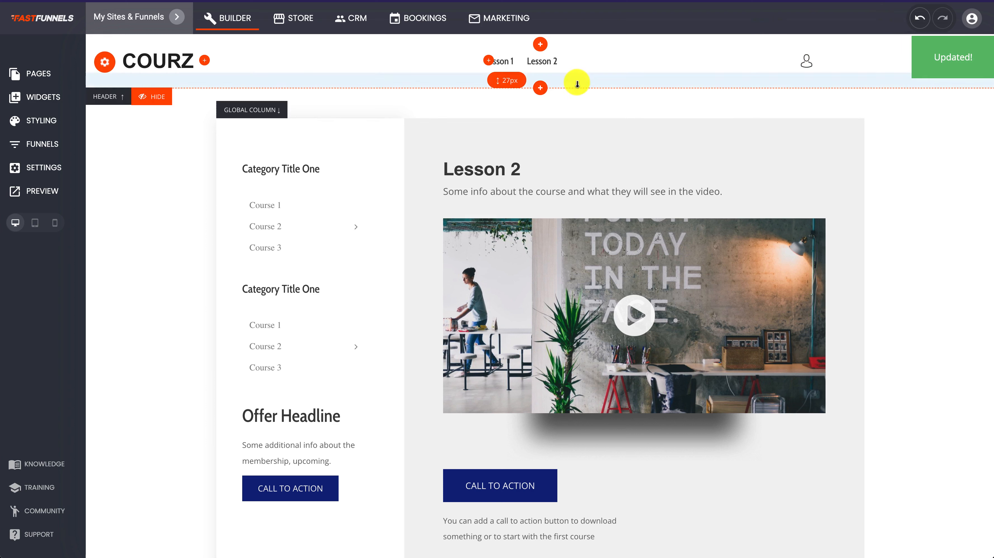
# - Open the Home page from the Pages group, preview it, and close the preview
pyautogui.moveTo(503, 63)
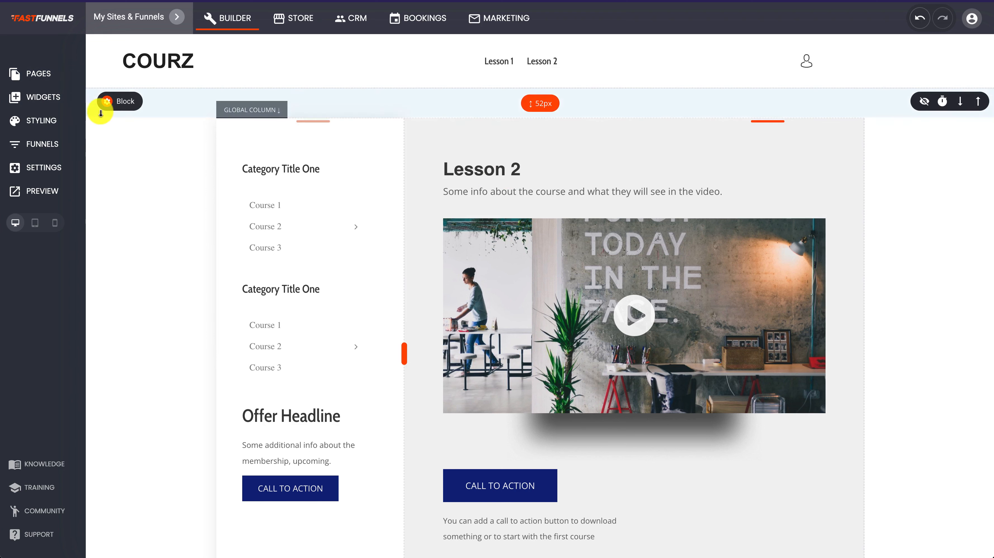
pyautogui.click(39, 75)
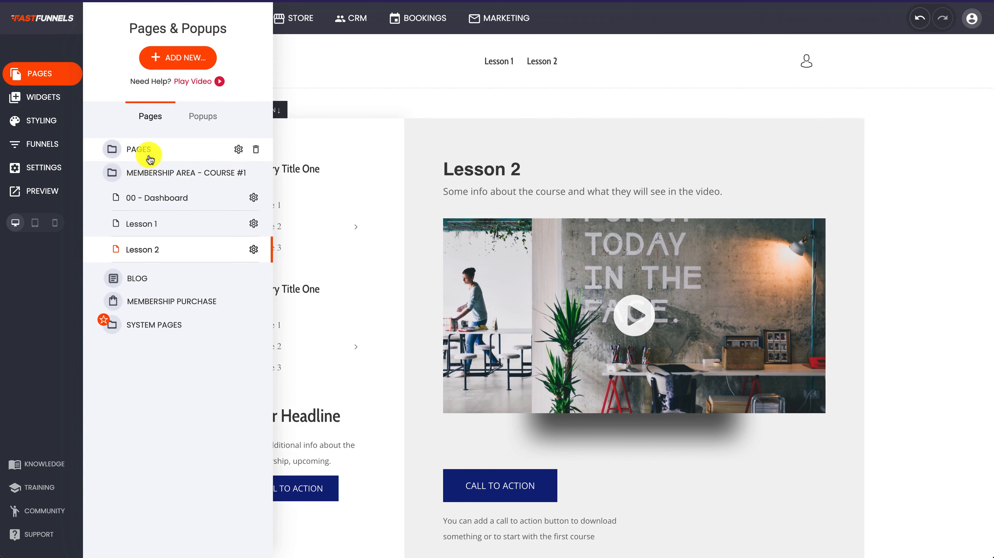
pyautogui.click(150, 158)
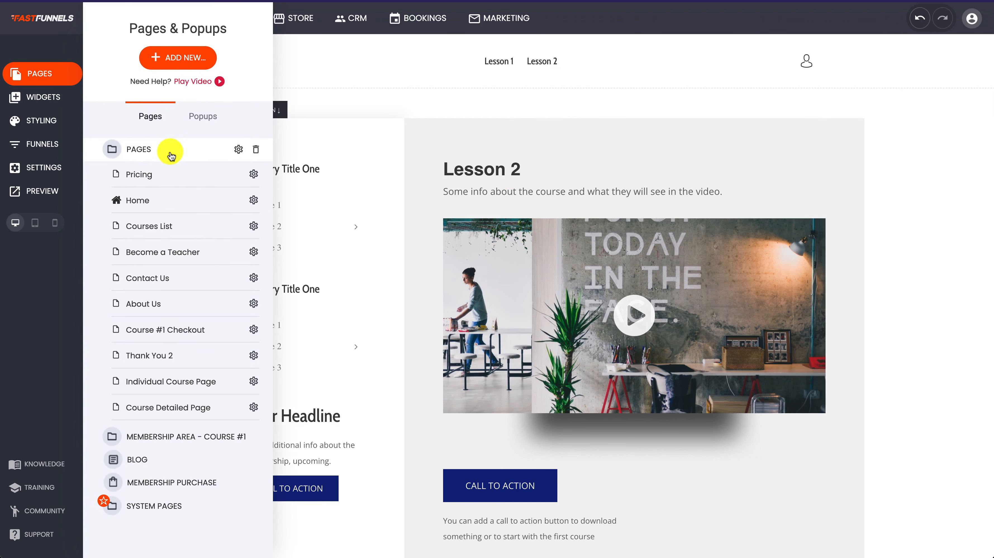
pyautogui.click(152, 205)
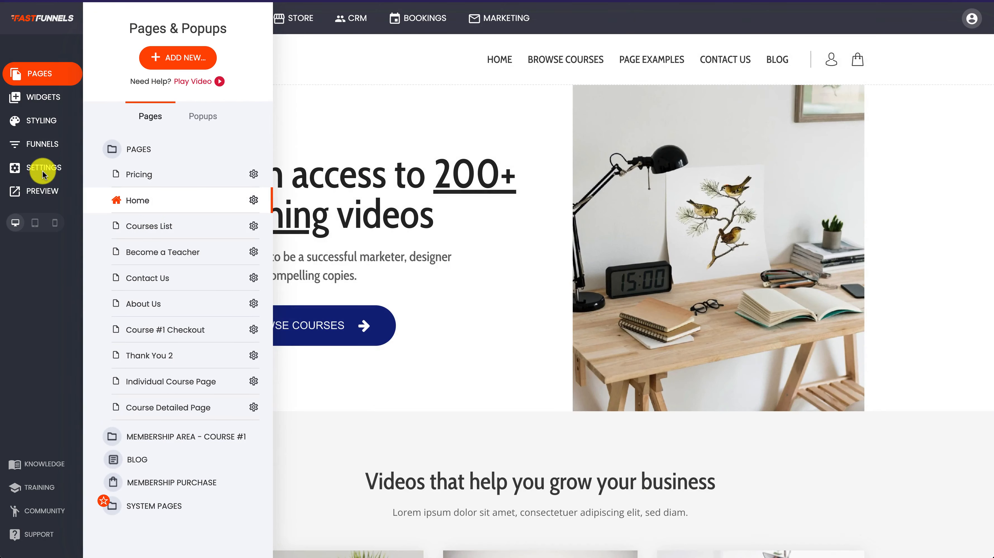
pyautogui.click(40, 191)
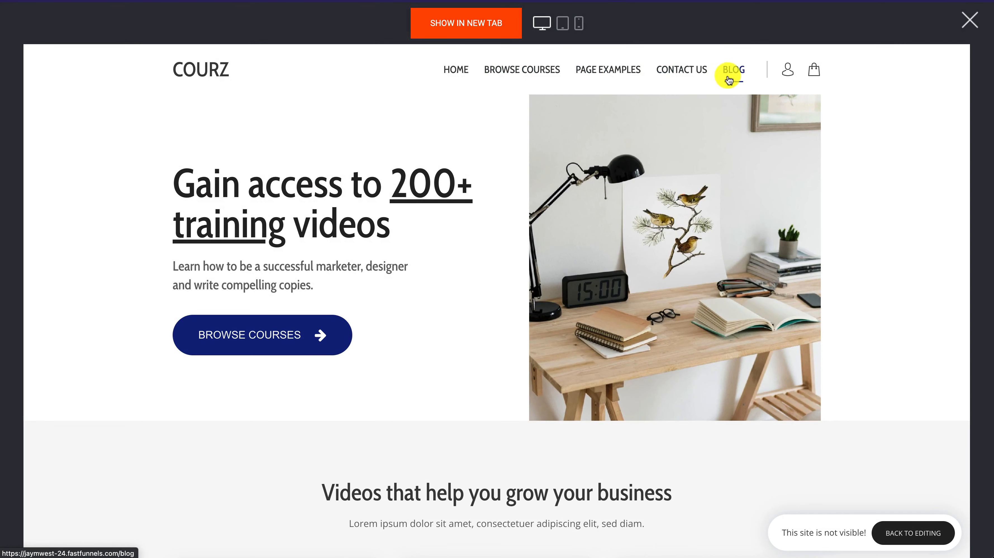
pyautogui.click(969, 20)
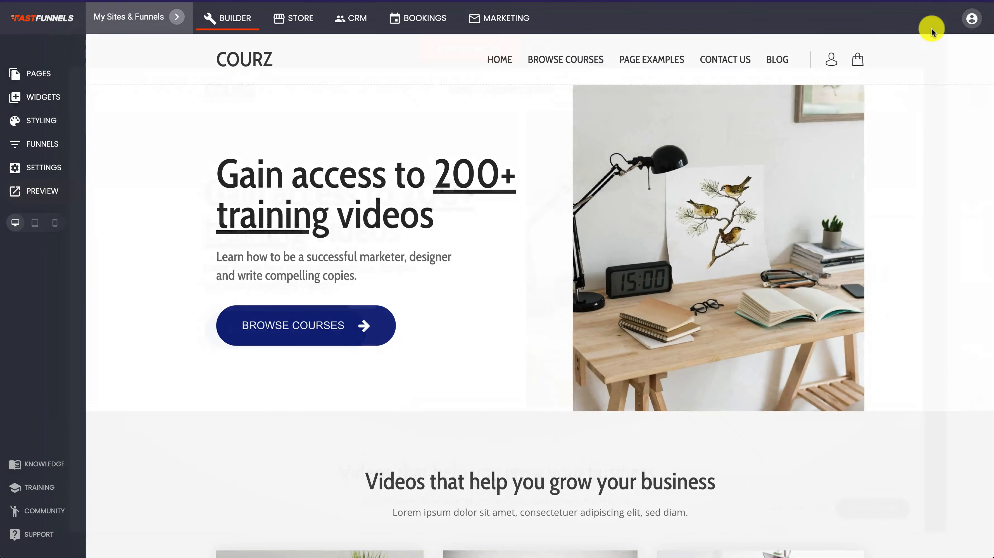
# - View the Lesson 1 page and open the 00 - Dashboard page in the Membership Area - Course #1 group
pyautogui.click(24, 71)
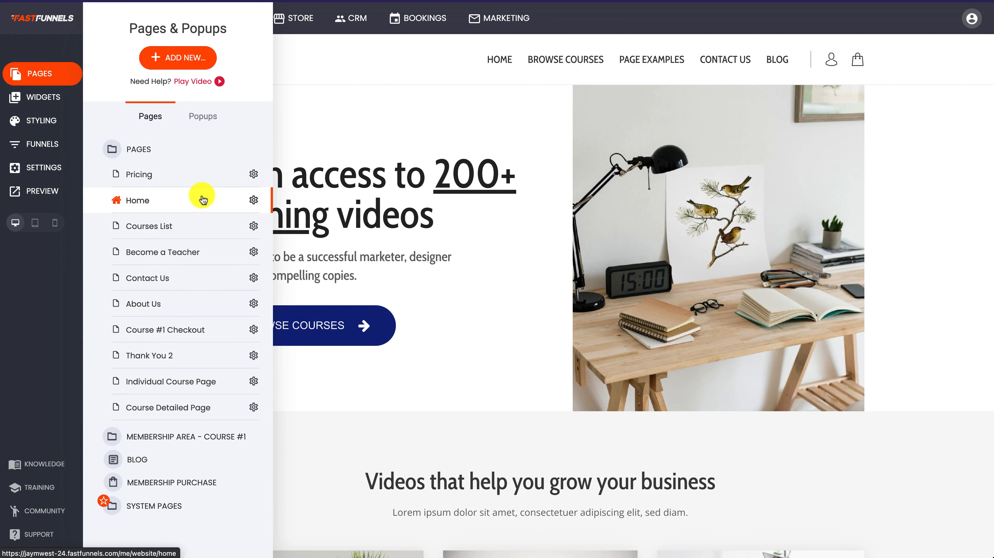
pyautogui.click(199, 442)
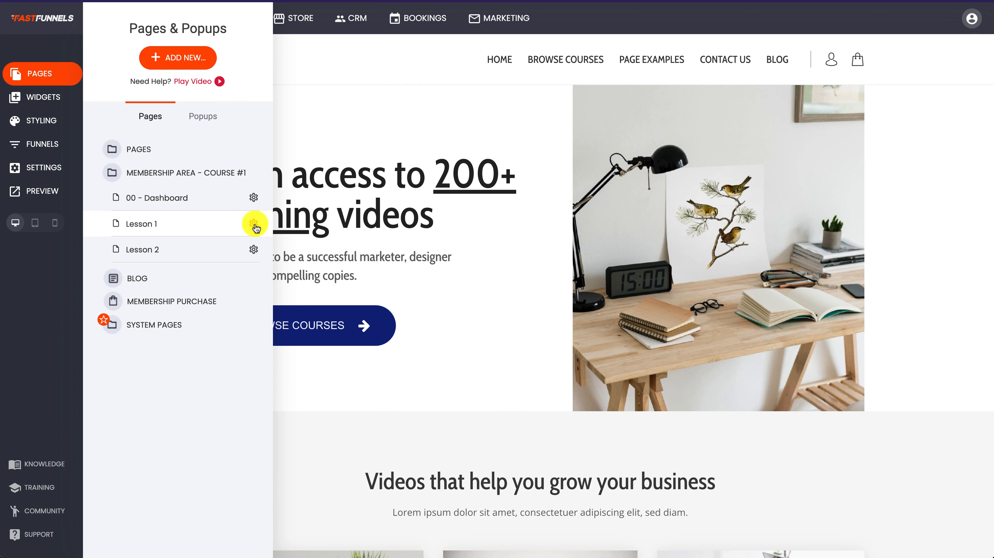
pyautogui.click(208, 227)
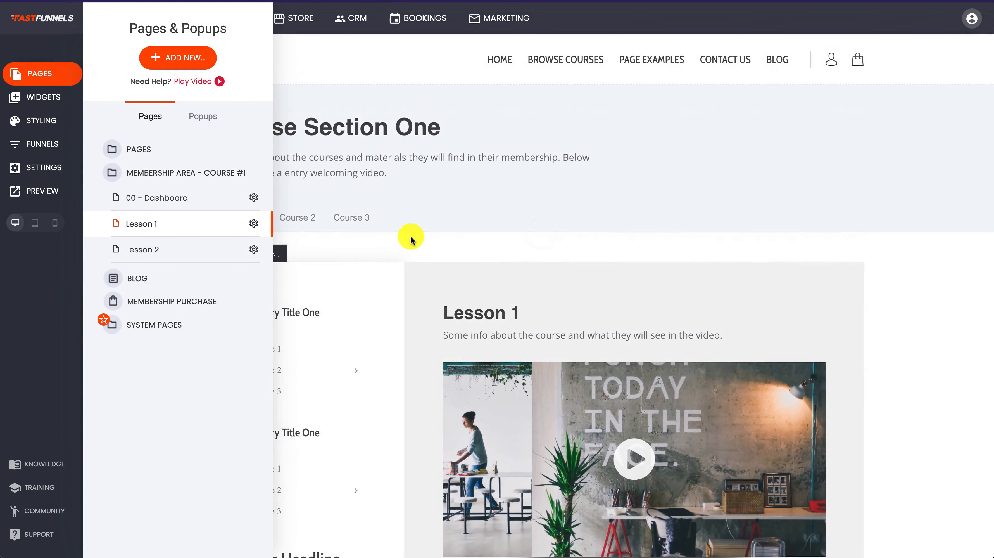
pyautogui.click(229, 206)
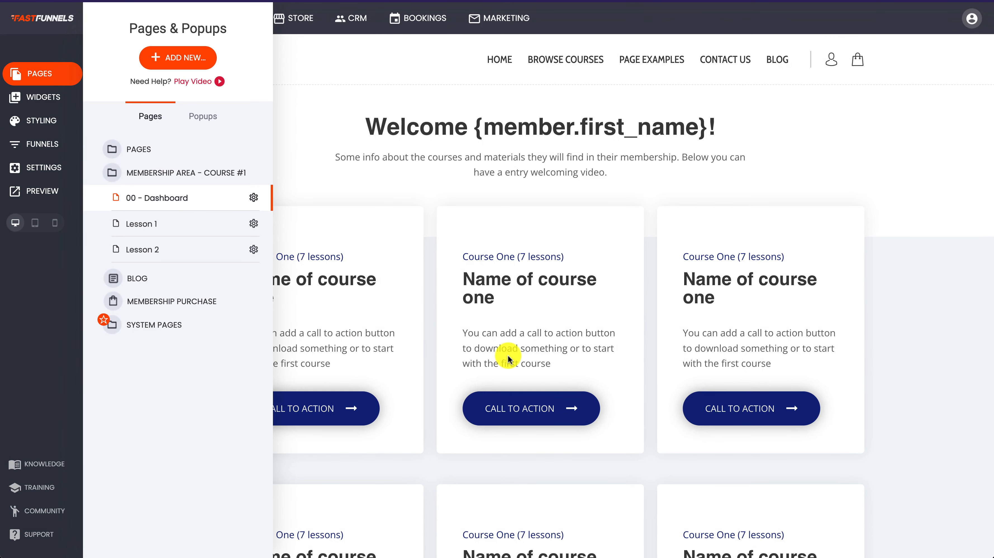
# - In the 00 - Dashboard page's settings, set page access to Members Only and grant it to the Paid Members group
pyautogui.click(252, 199)
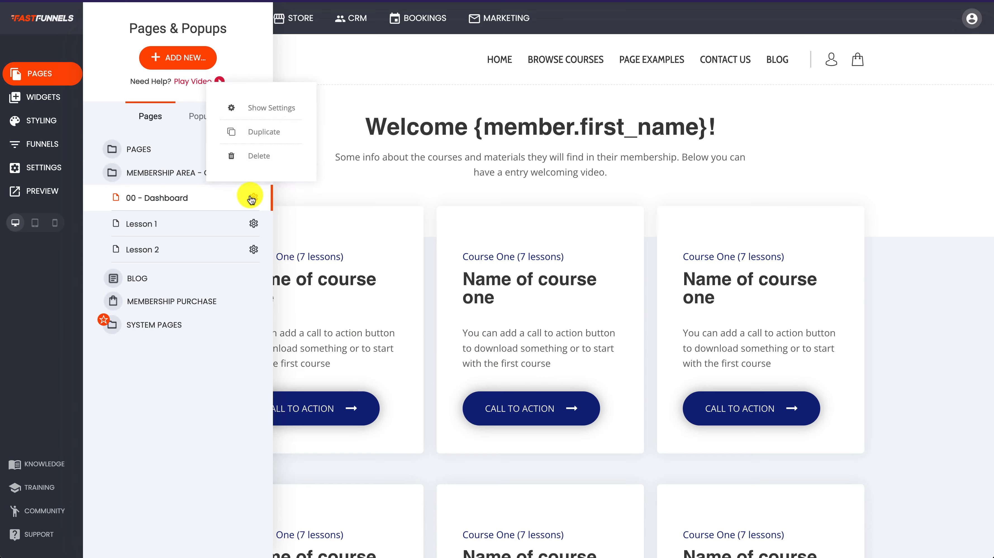
pyautogui.click(257, 104)
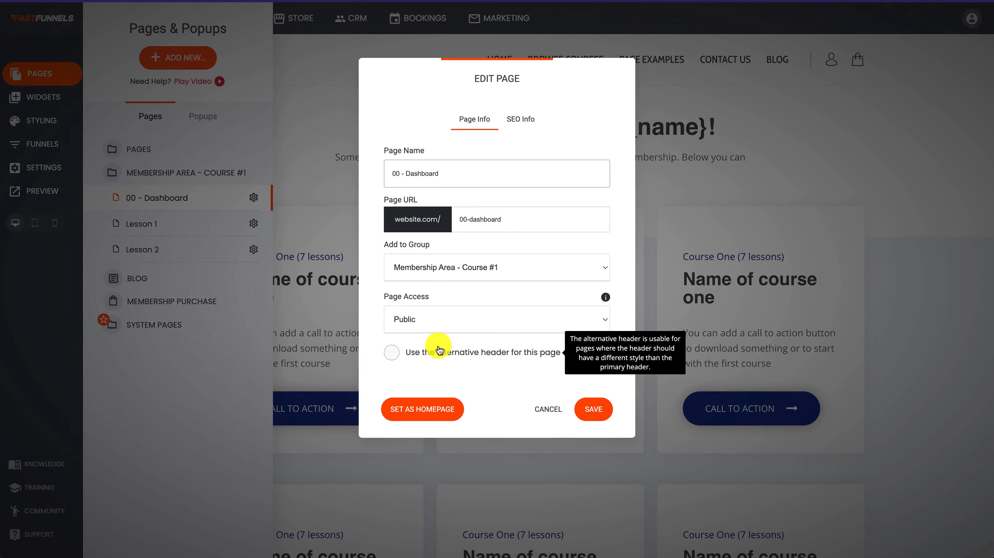
pyautogui.moveTo(386, 298)
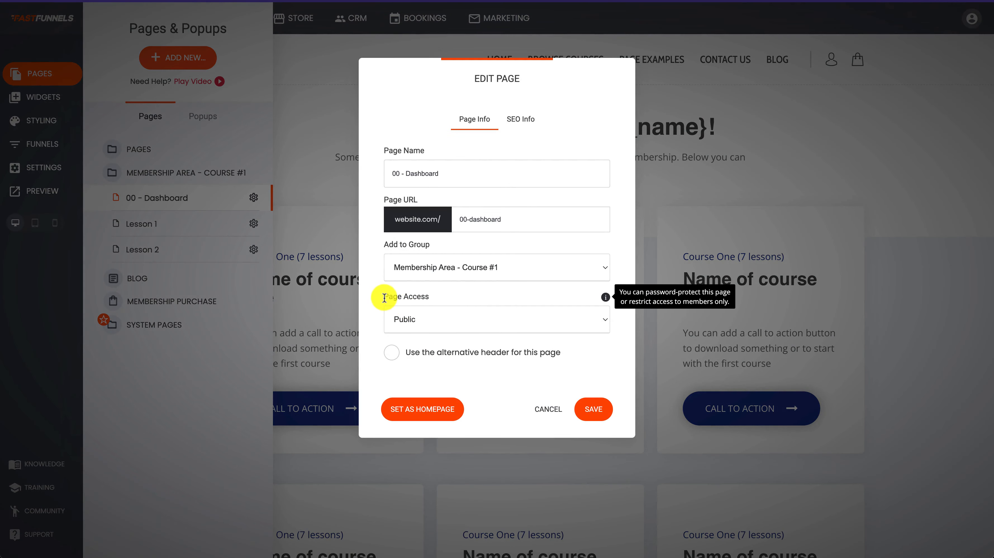
pyautogui.moveTo(381, 296); pyautogui.dragTo(444, 297)
pyautogui.click(473, 320)
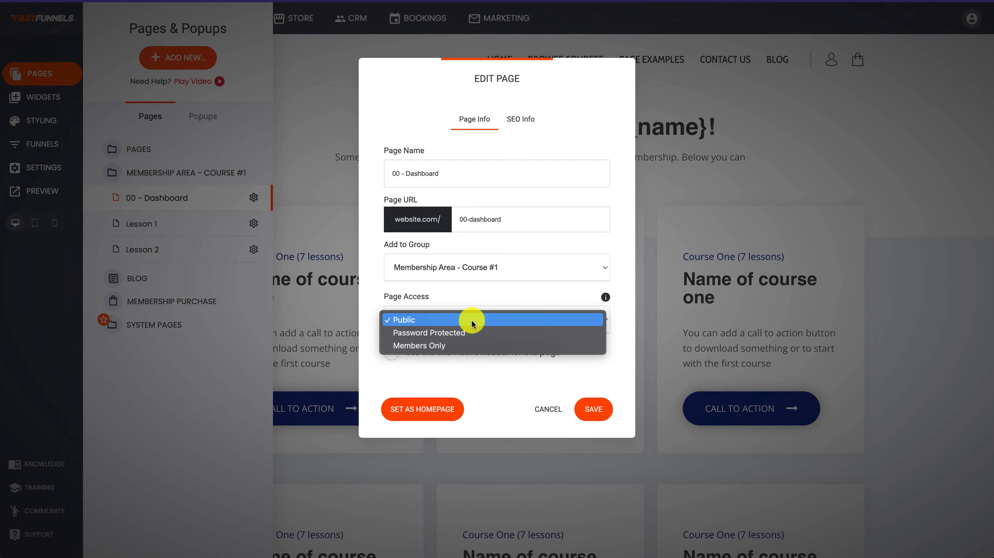
pyautogui.click(443, 346)
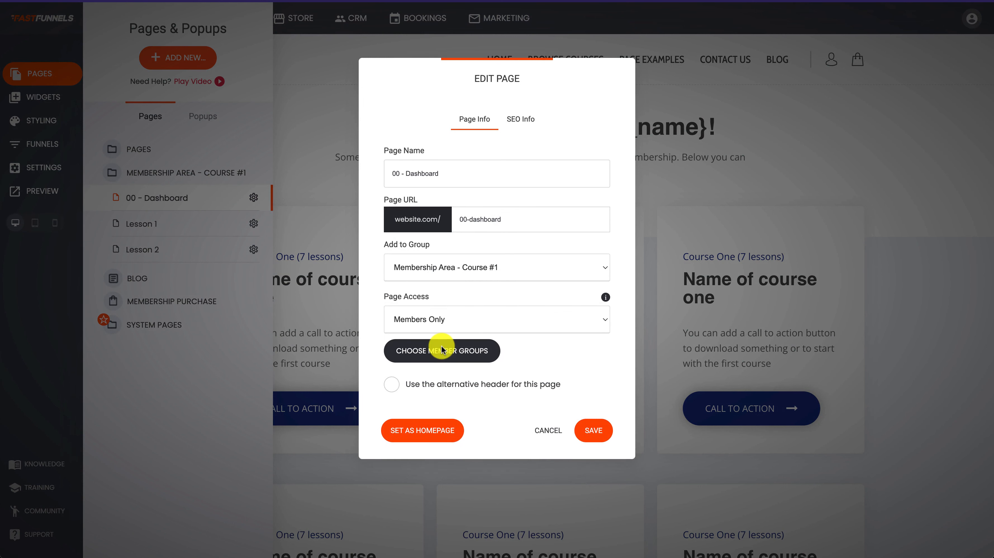
pyautogui.click(442, 353)
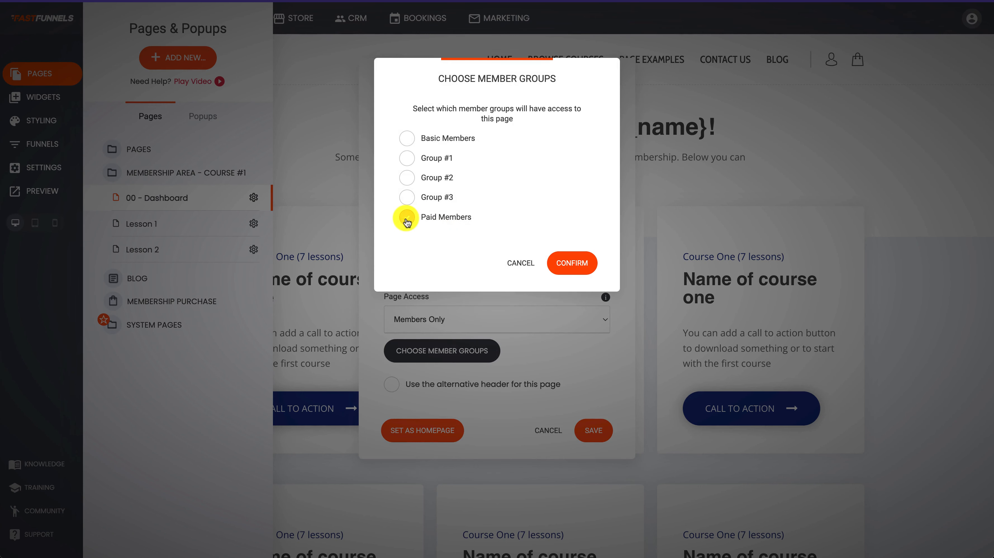
pyautogui.click(551, 273)
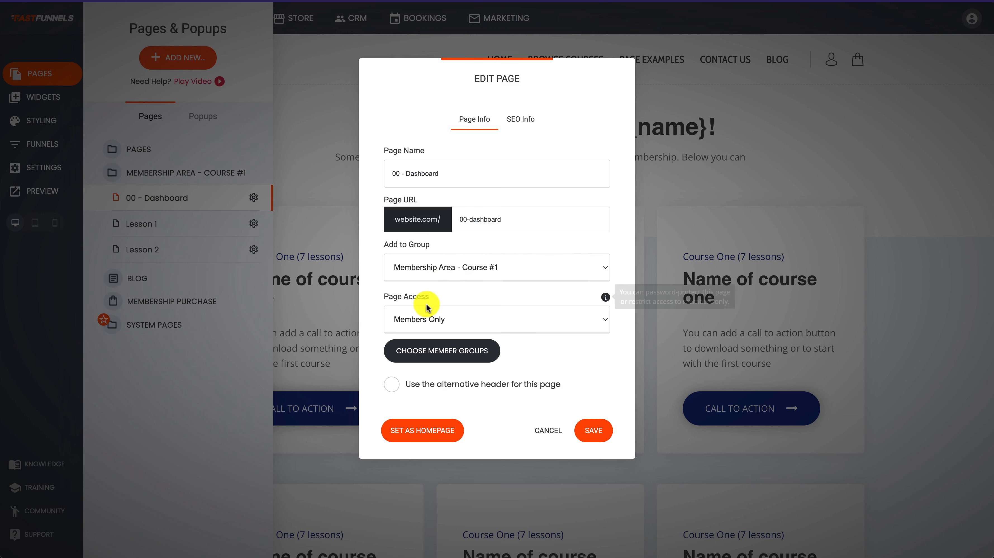
# - Enable the alternative header for the 00 - Dashboard page and save its settings
pyautogui.click(593, 429)
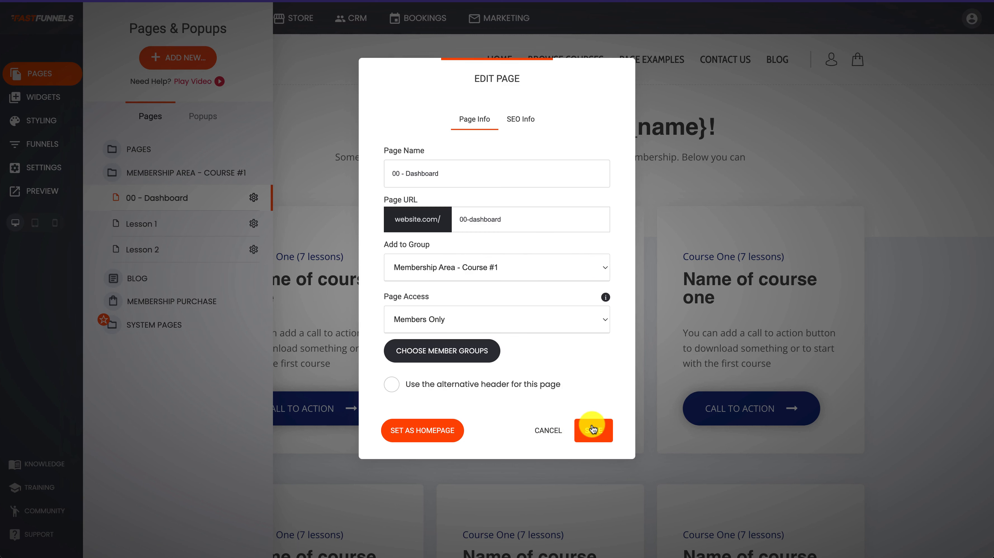
pyautogui.click(391, 384)
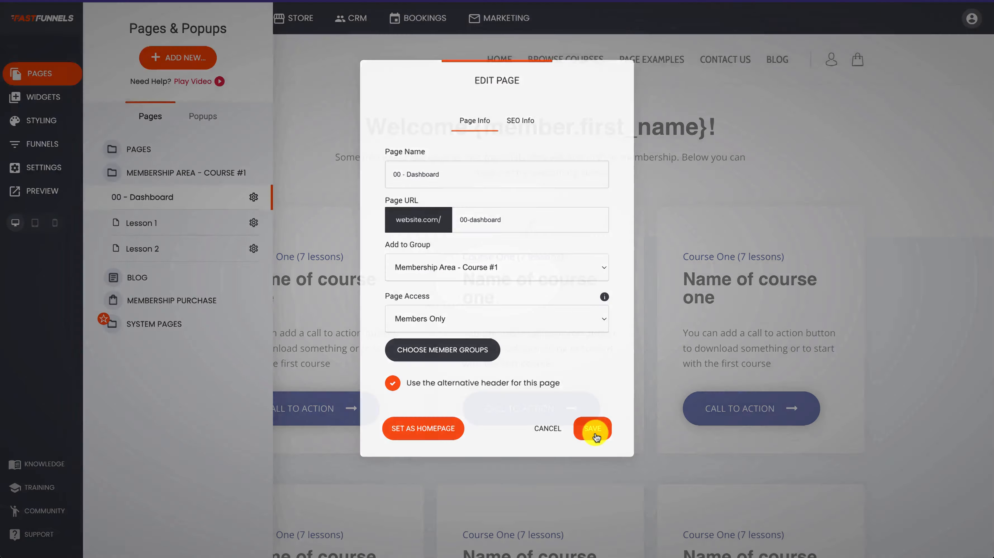
pyautogui.click(594, 430)
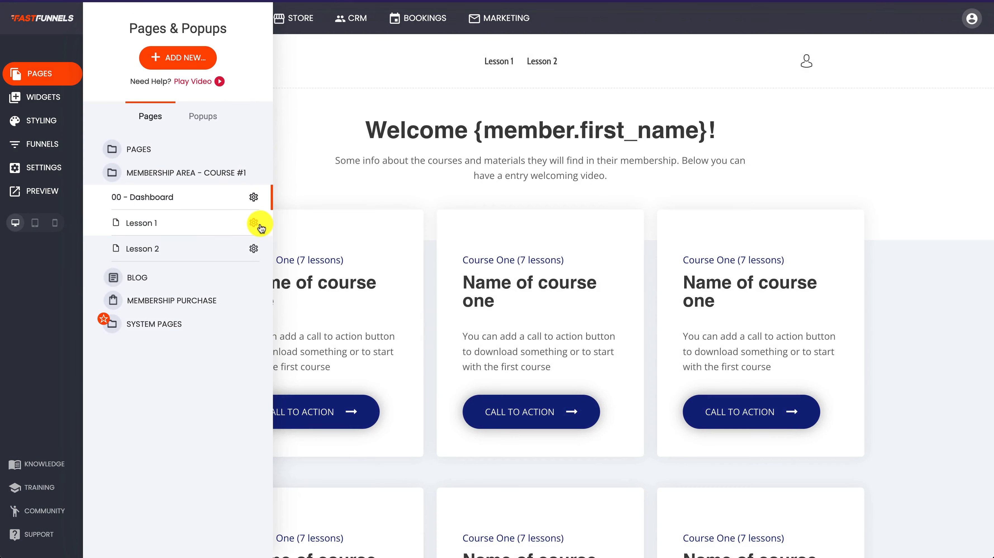
# - Set the Lesson 1 page's access to Members Only for the Paid Members group and save its settings
pyautogui.click(257, 223)
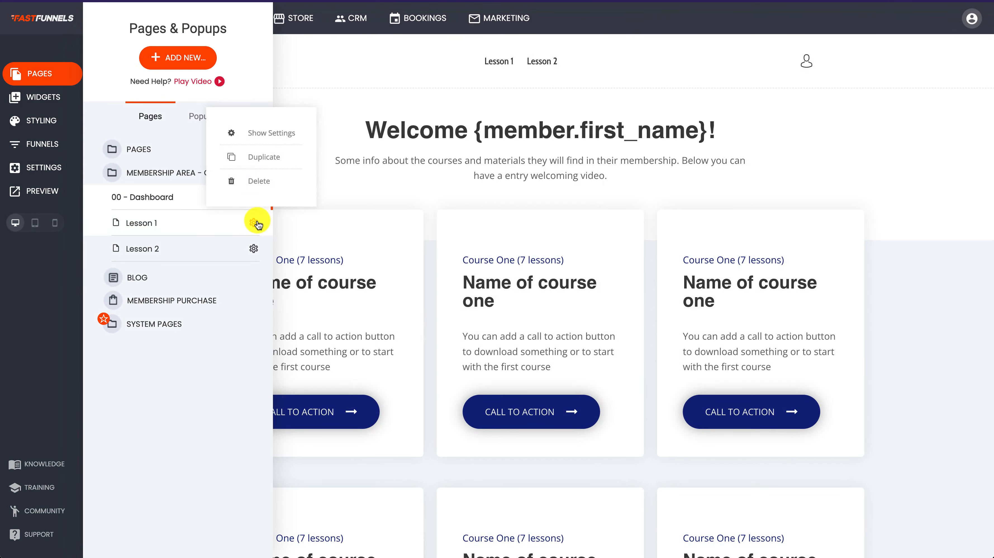
pyautogui.click(281, 136)
pyautogui.click(436, 319)
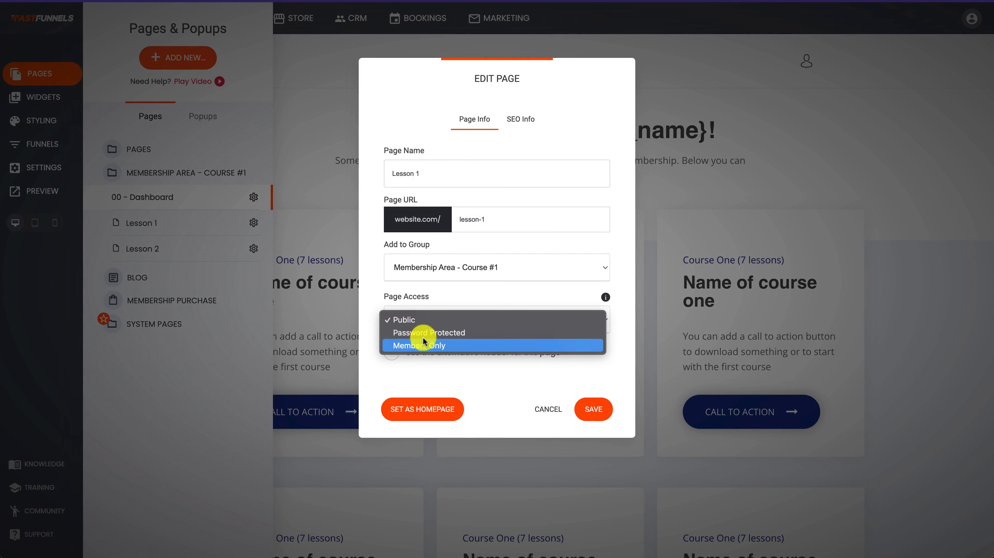
pyautogui.click(419, 345)
pyautogui.click(422, 350)
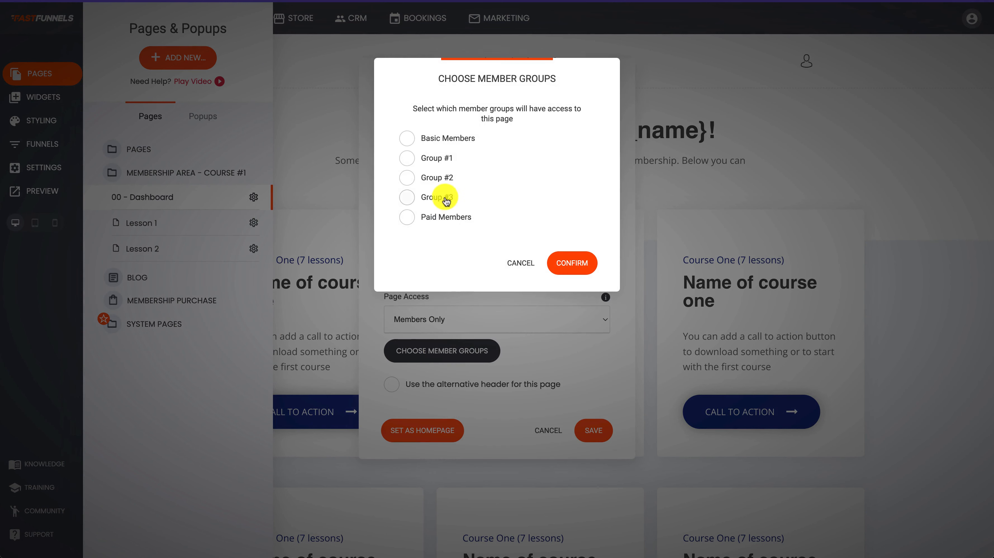
pyautogui.click(564, 262)
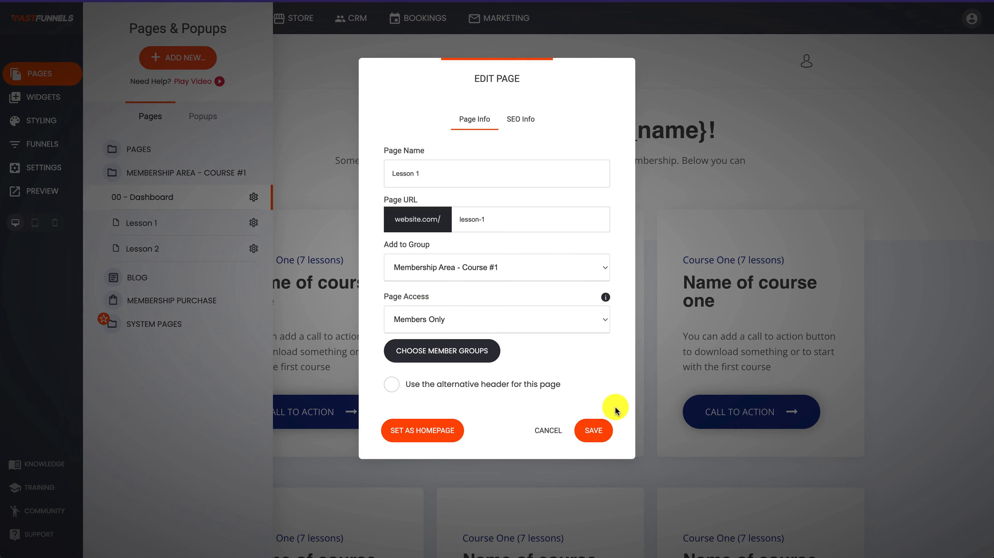
pyautogui.click(599, 429)
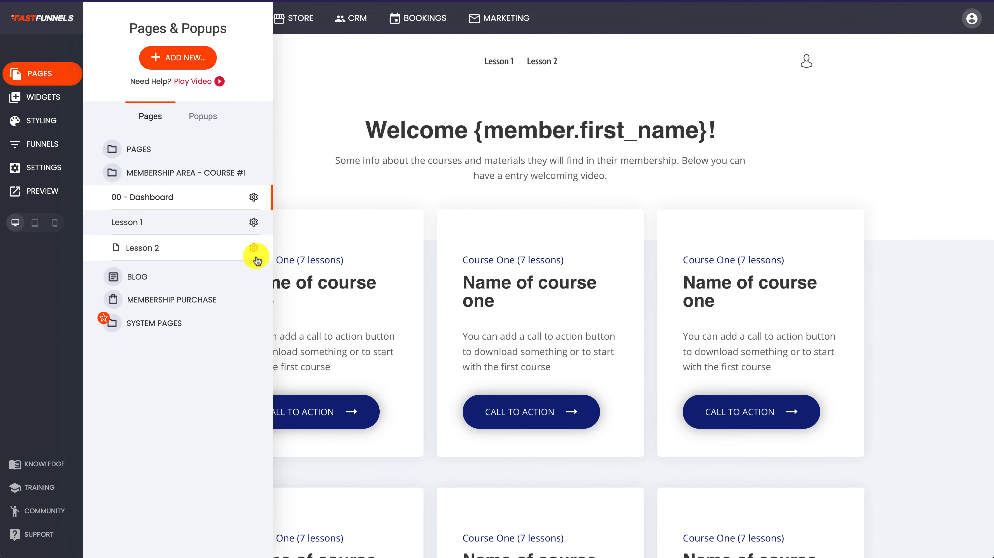
# - Restrict the Lesson 2 page to Members Only, allow the Paid Members group, and save its settings
pyautogui.click(253, 249)
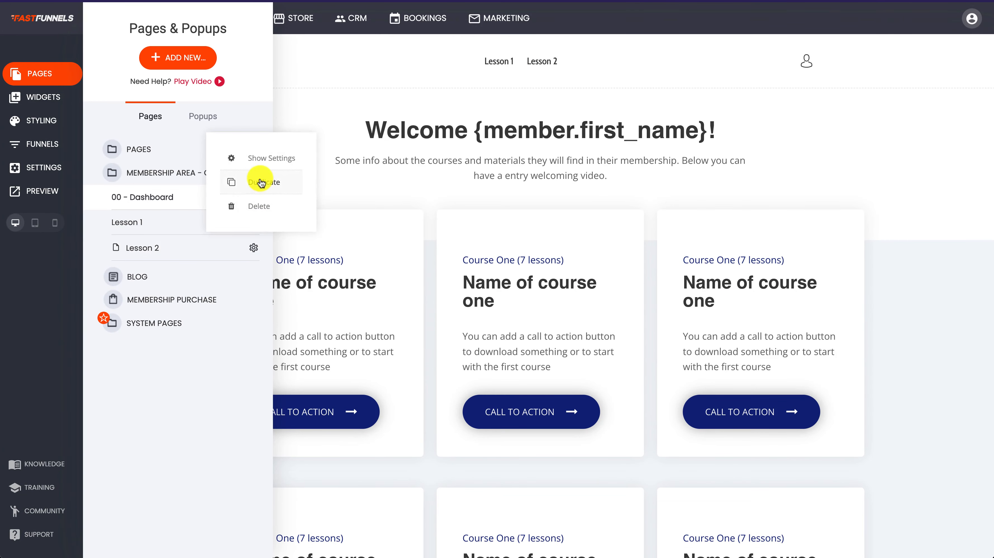
pyautogui.click(258, 156)
pyautogui.click(451, 318)
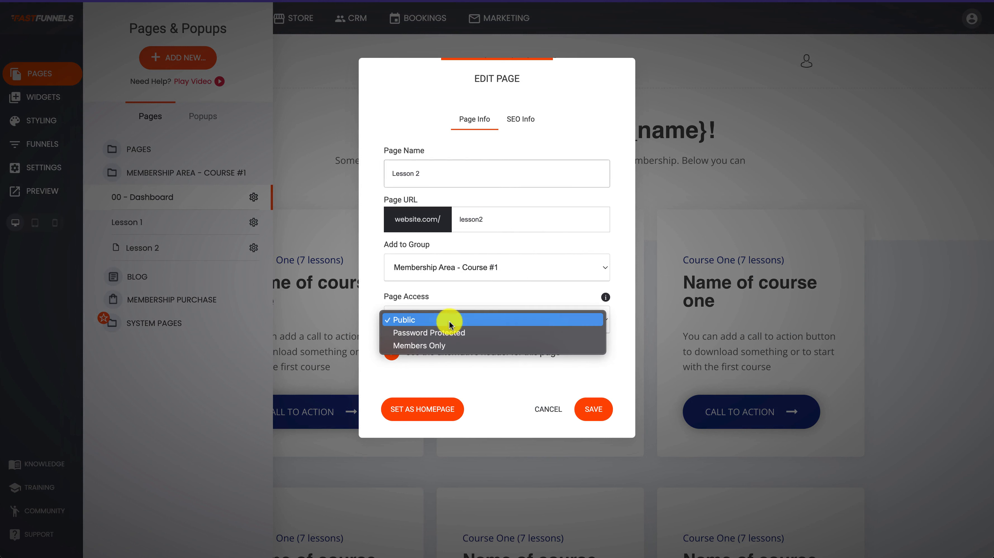
pyautogui.click(425, 344)
pyautogui.click(421, 358)
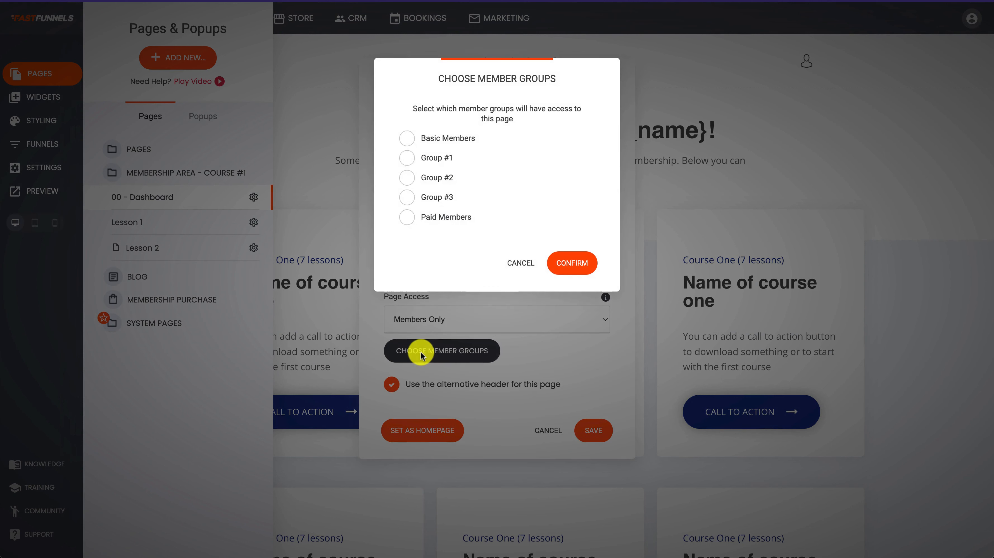
pyautogui.click(451, 217)
pyautogui.click(569, 266)
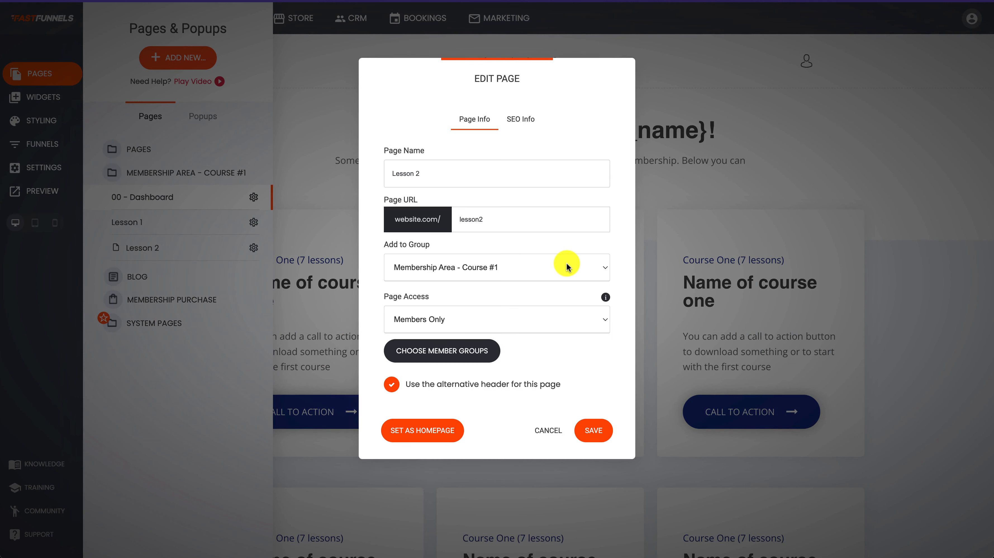
pyautogui.click(590, 426)
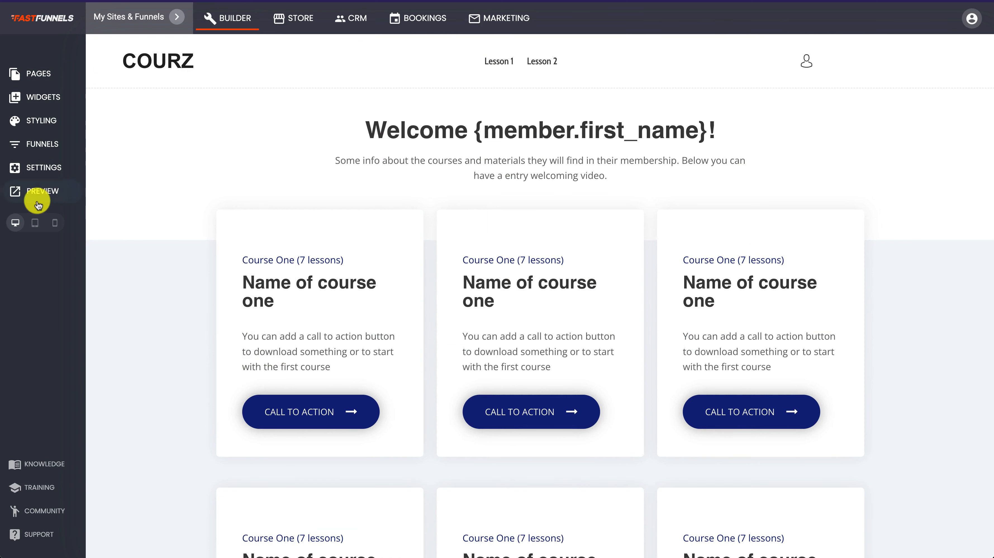
# - Open the Marketing Course product in the store to check its member group and price settings
pyautogui.moveTo(142, 253)
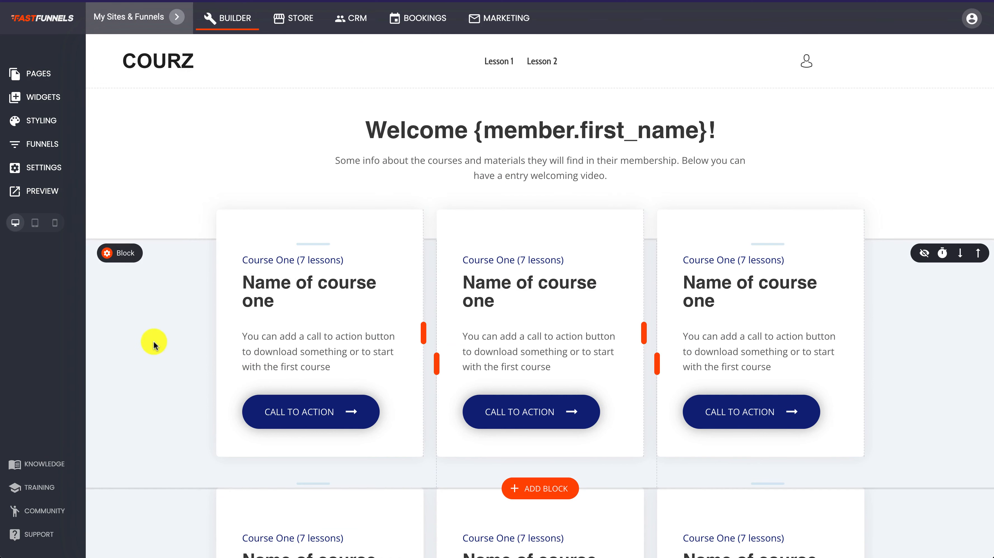
pyautogui.scroll(-5, 154, 344)
pyautogui.scroll(5, 154, 344)
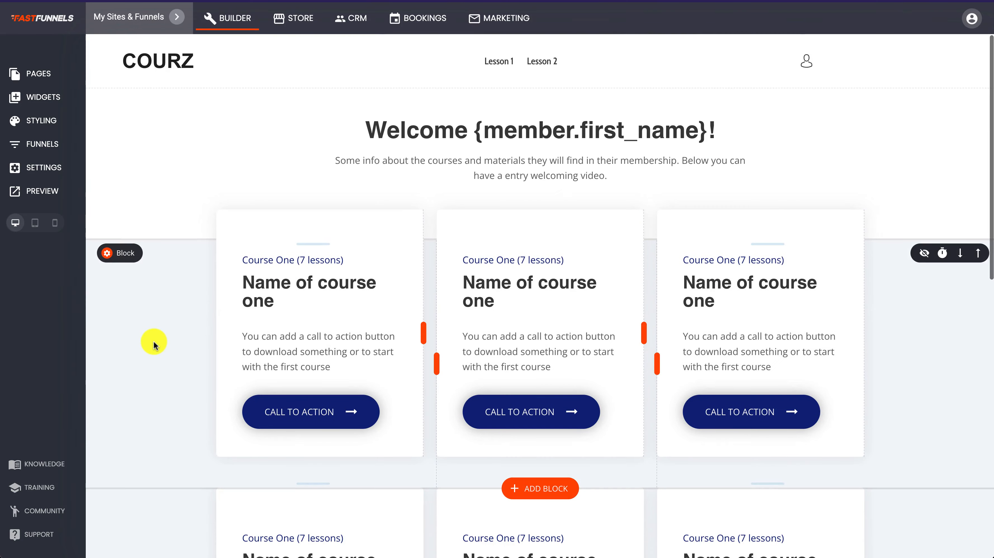
pyautogui.click(294, 20)
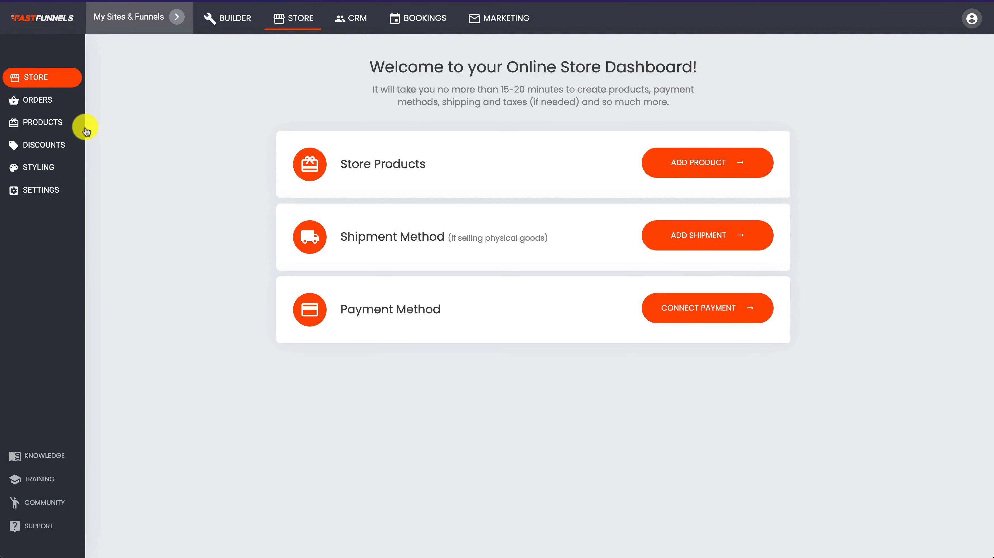
pyautogui.click(42, 122)
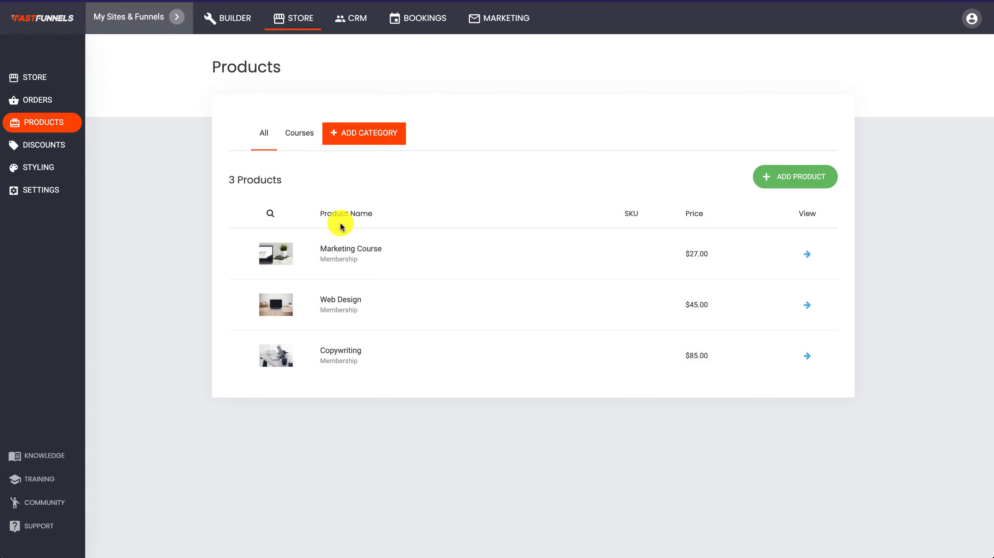
pyautogui.click(340, 253)
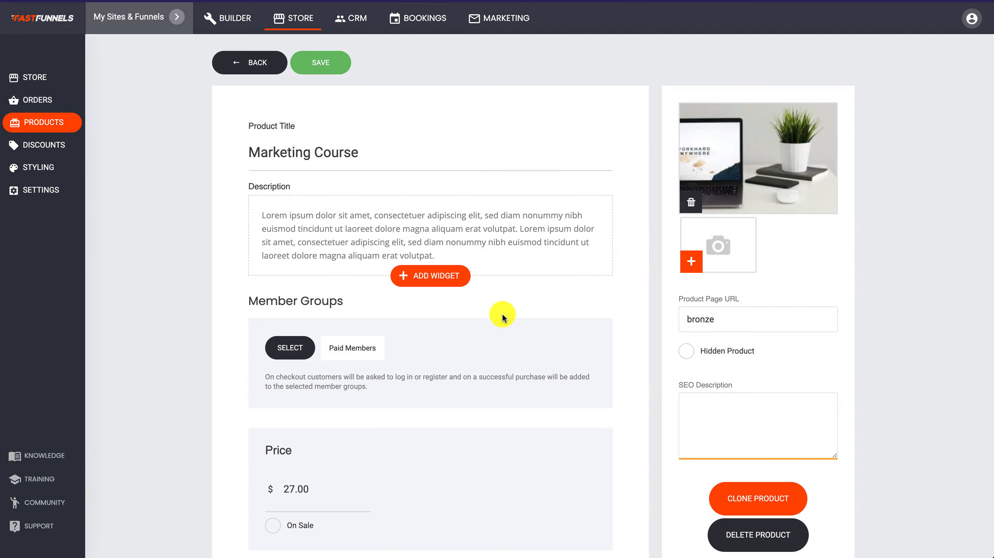
# - Review the Marketing Course product's member group, price and subscription settings, and save the product
pyautogui.scroll(-4, 502, 314)
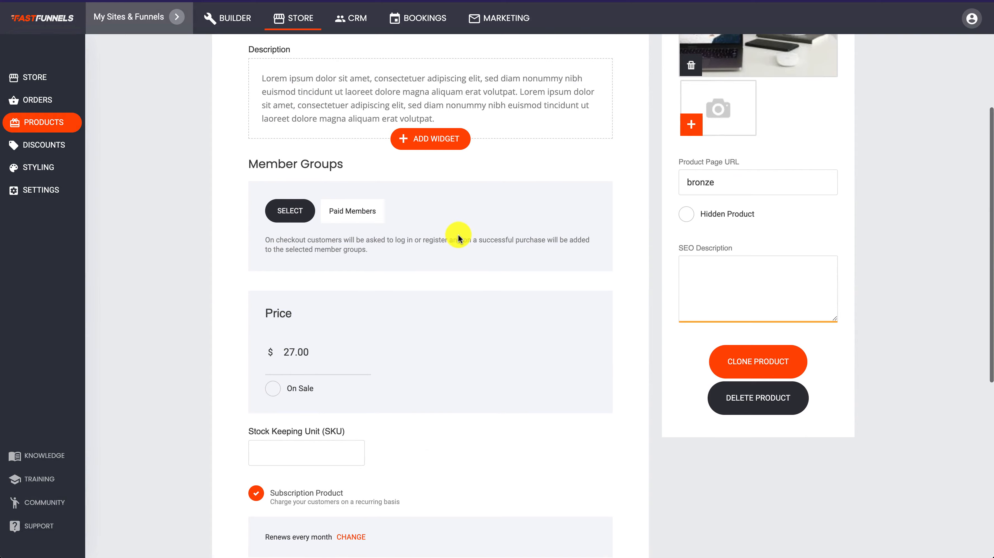
pyautogui.scroll(-9, 459, 237)
pyautogui.scroll(13, 458, 237)
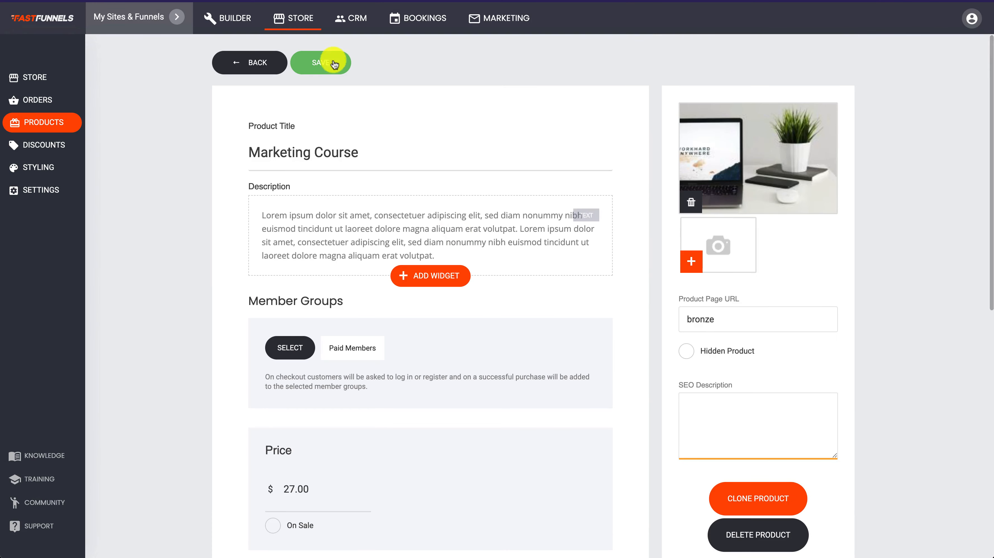
pyautogui.click(316, 62)
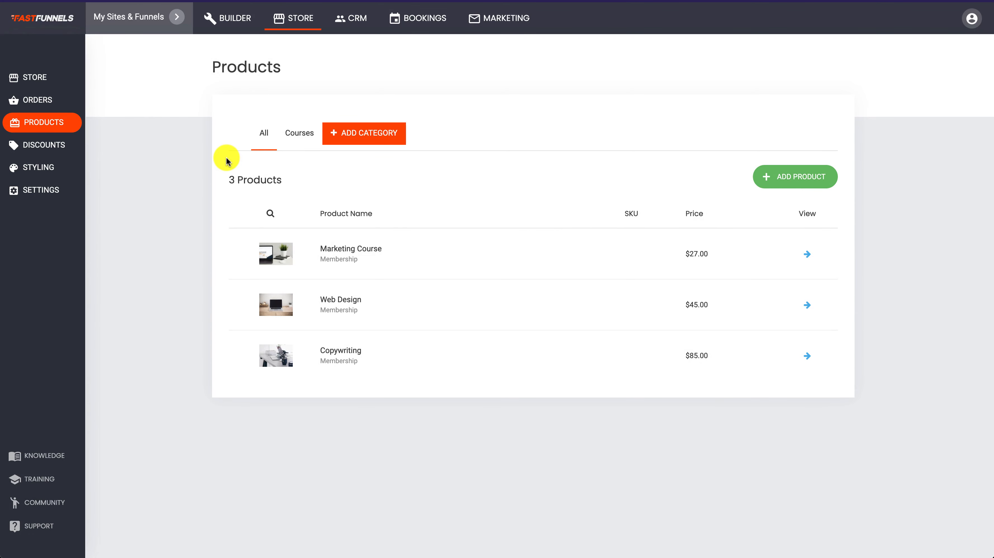
# - Add a new page group named Course 2 to the site's page list
pyautogui.click(228, 21)
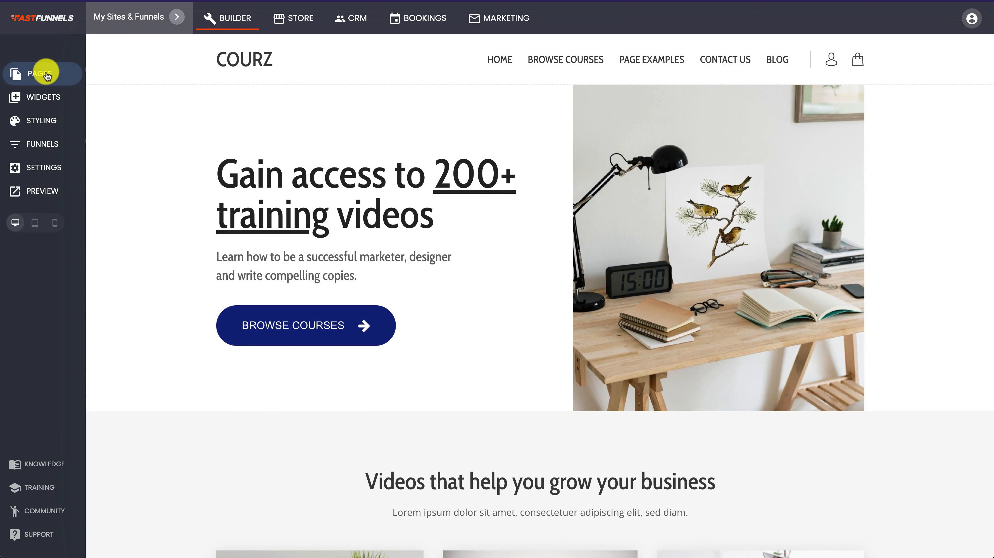
pyautogui.click(45, 73)
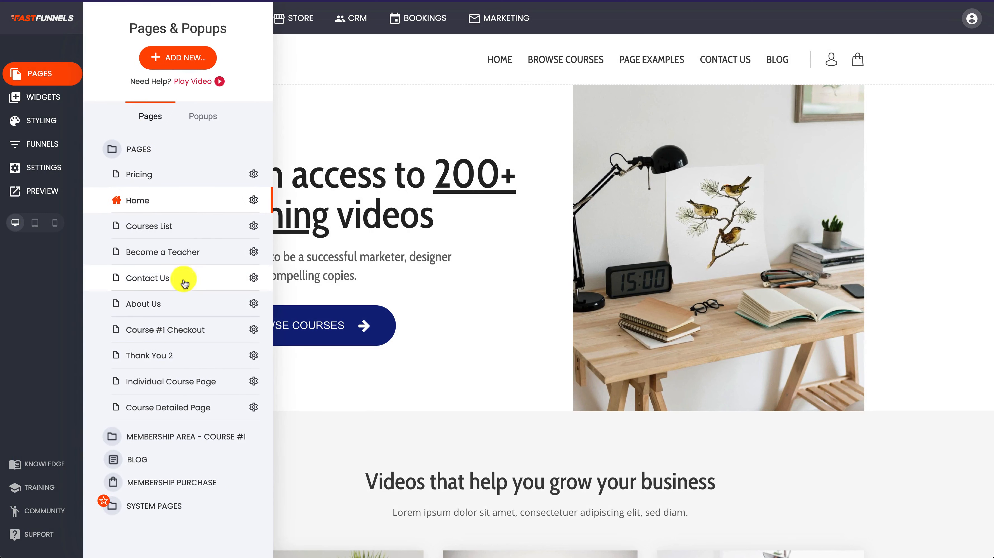
pyautogui.click(118, 152)
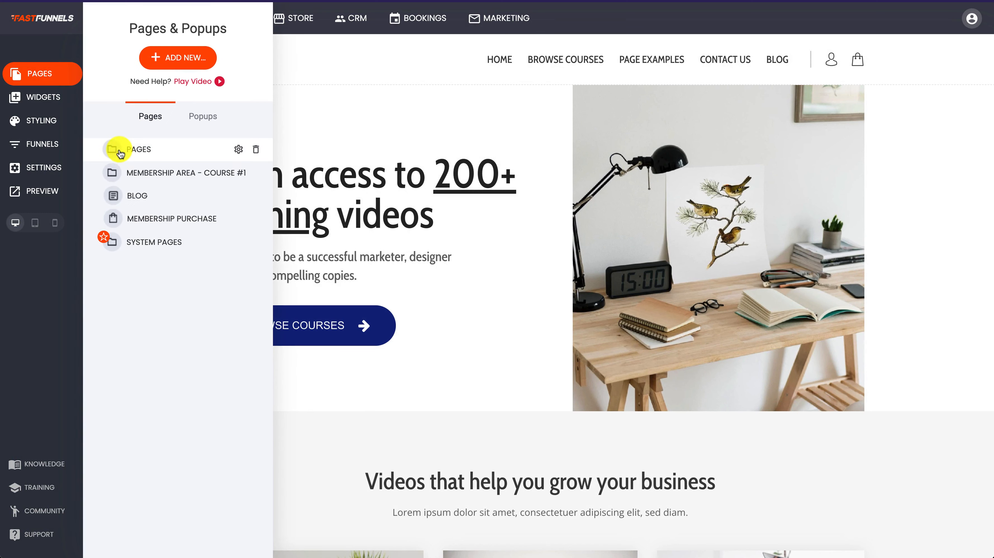
pyautogui.click(202, 176)
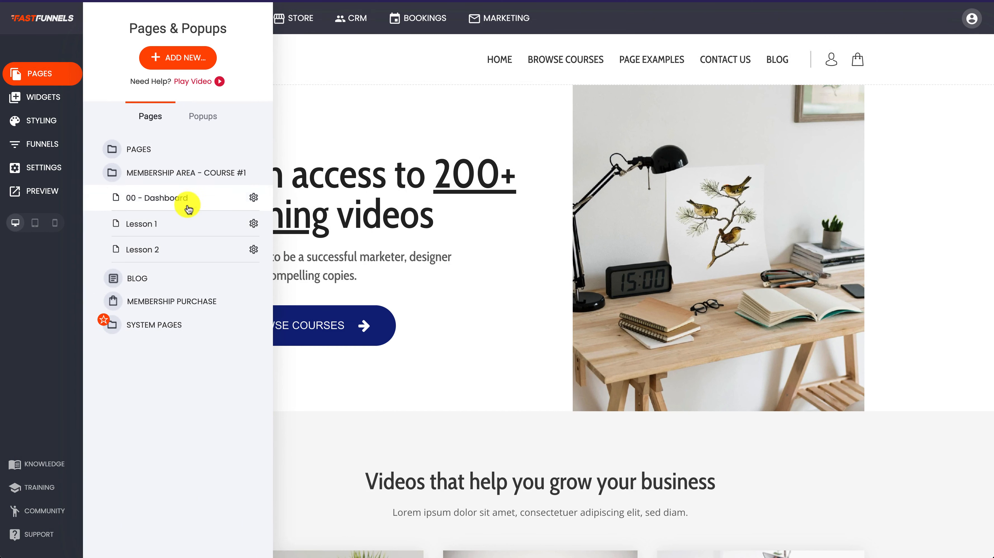
pyautogui.click(166, 178)
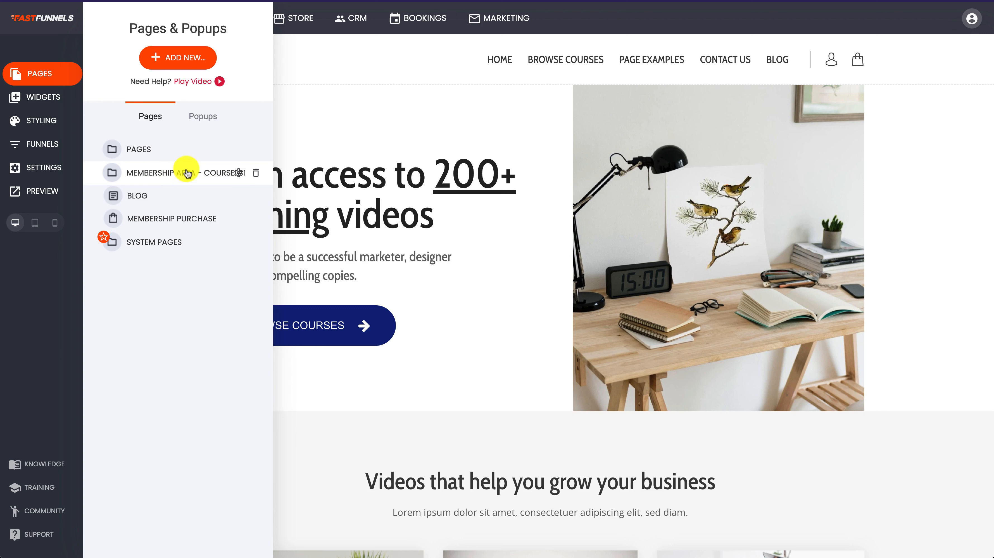
pyautogui.click(184, 59)
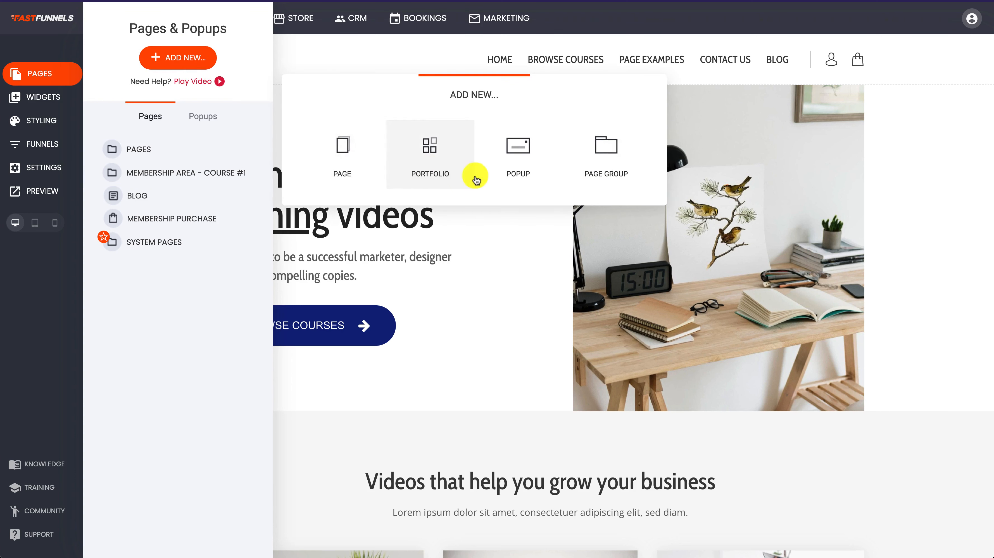
pyautogui.click(595, 161)
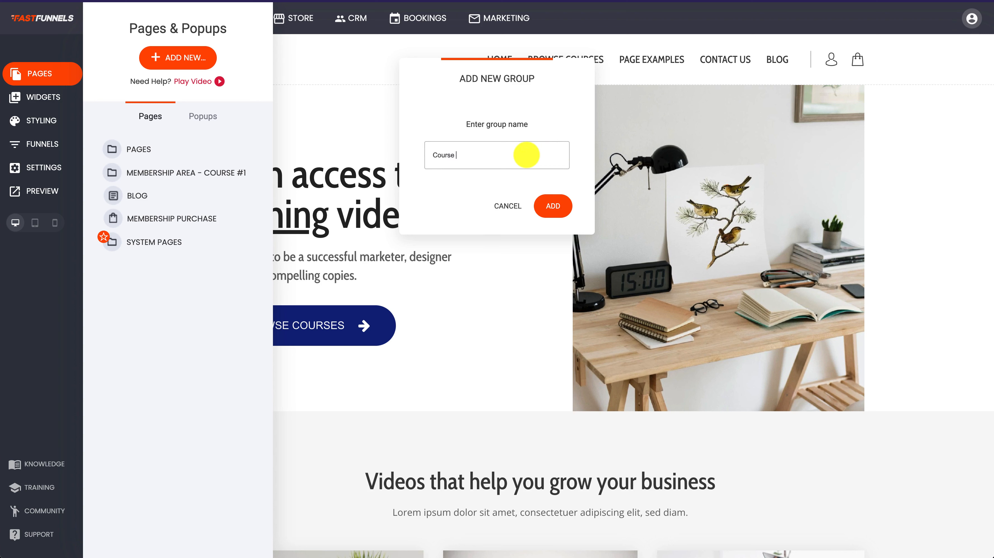
pyautogui.write('Course 2')
pyautogui.click(553, 206)
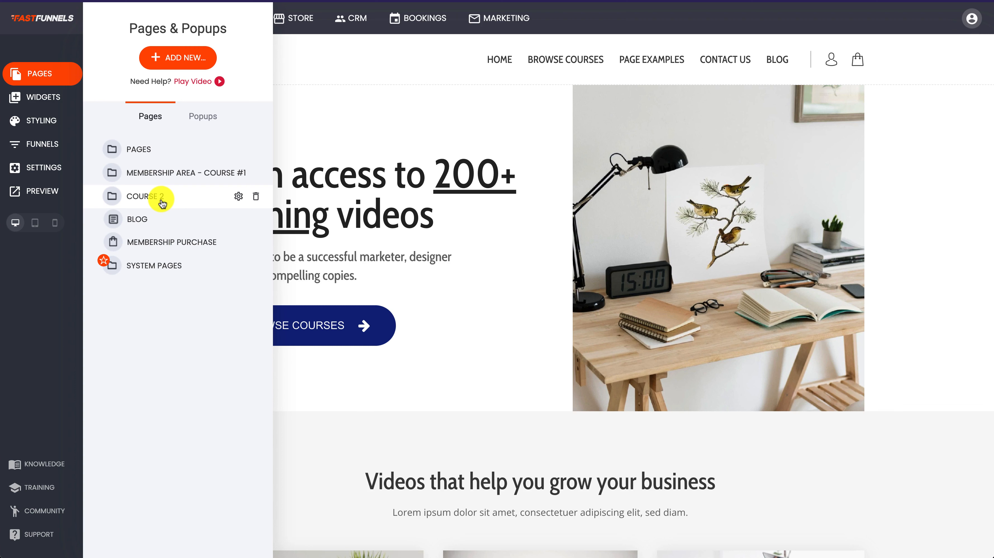
pyautogui.click(409, 127)
# - Add a member group named Course 2 Members in the CRM
pyautogui.click(352, 20)
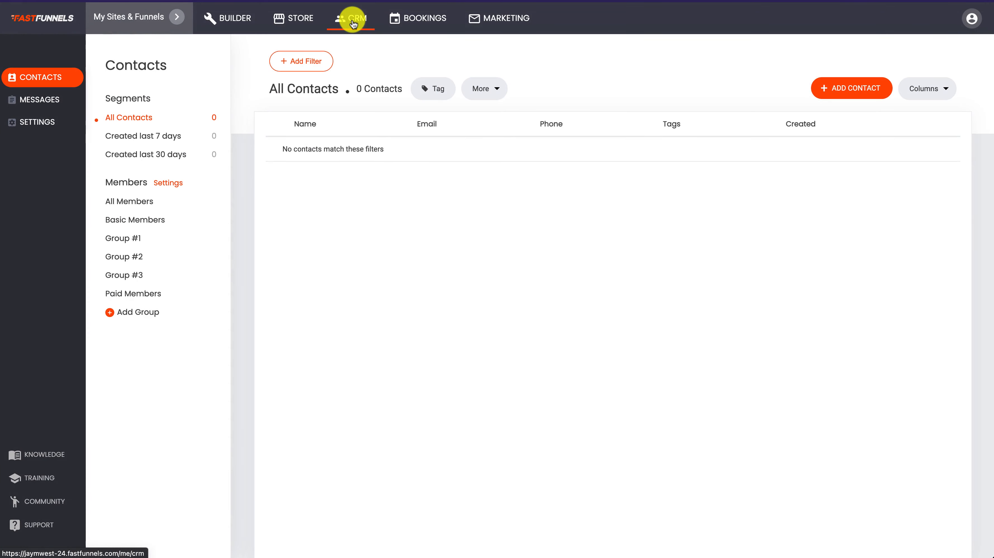
pyautogui.click(150, 312)
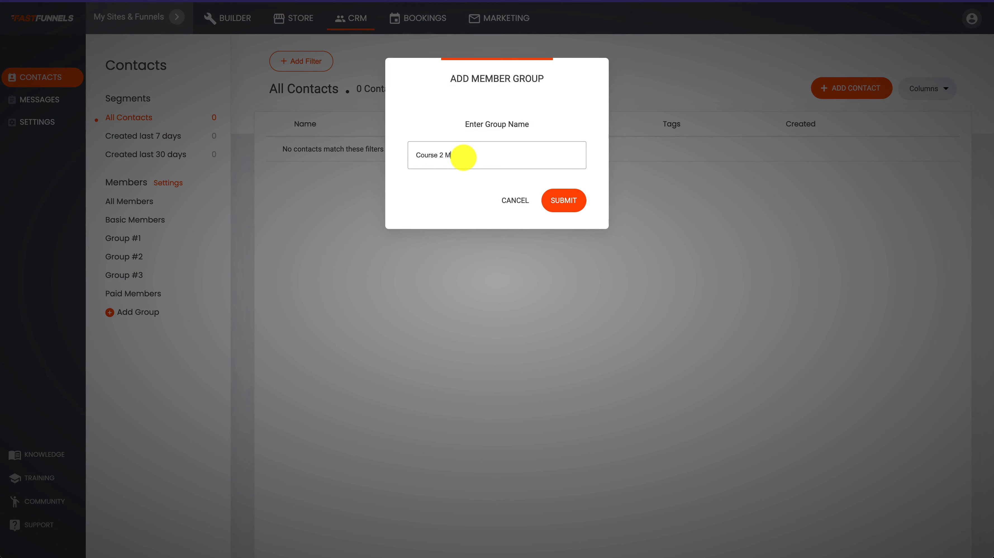
pyautogui.write('Course 2 Members')
pyautogui.click(564, 214)
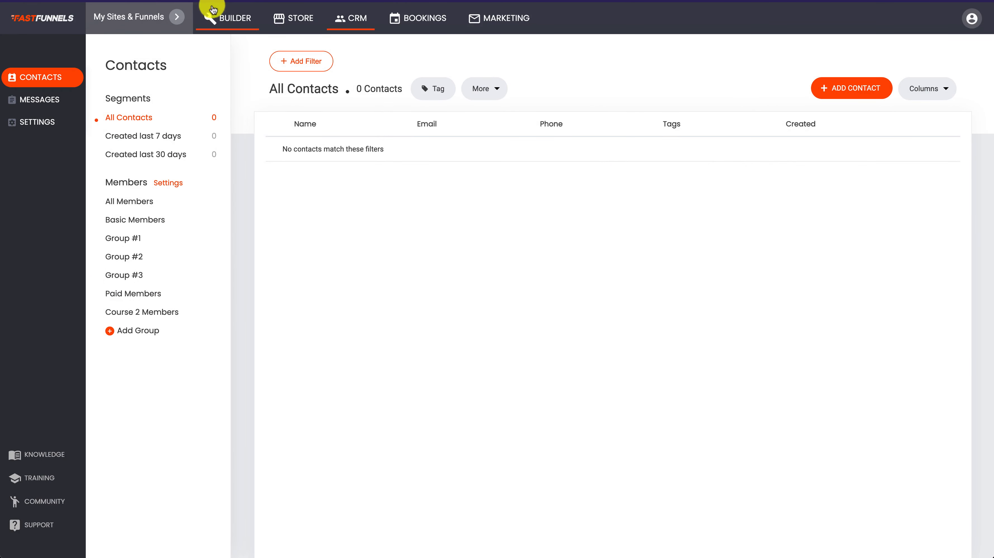
# - Duplicate the Lesson 1 page in the Membership Area - Course #1 group
pyautogui.click(220, 16)
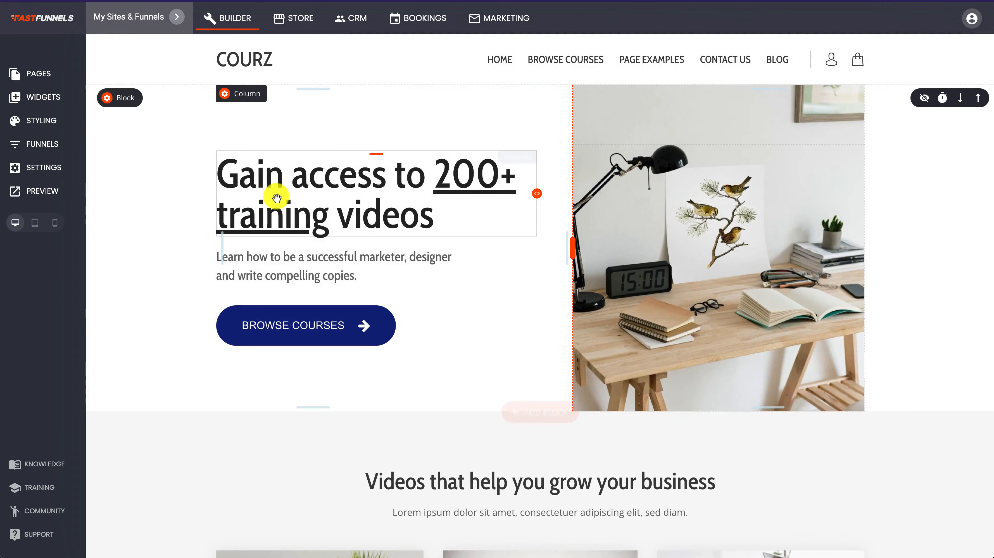
pyautogui.click(40, 74)
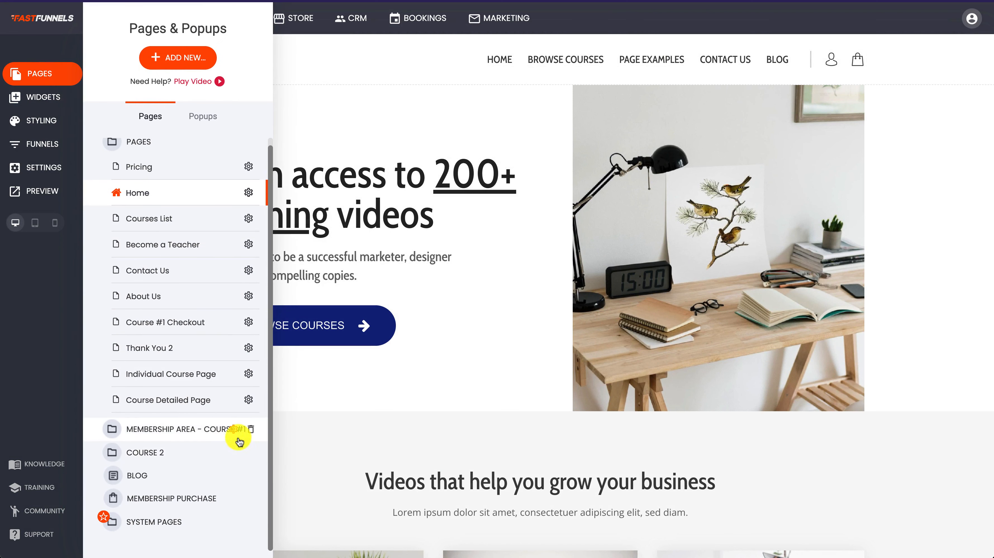
pyautogui.click(212, 436)
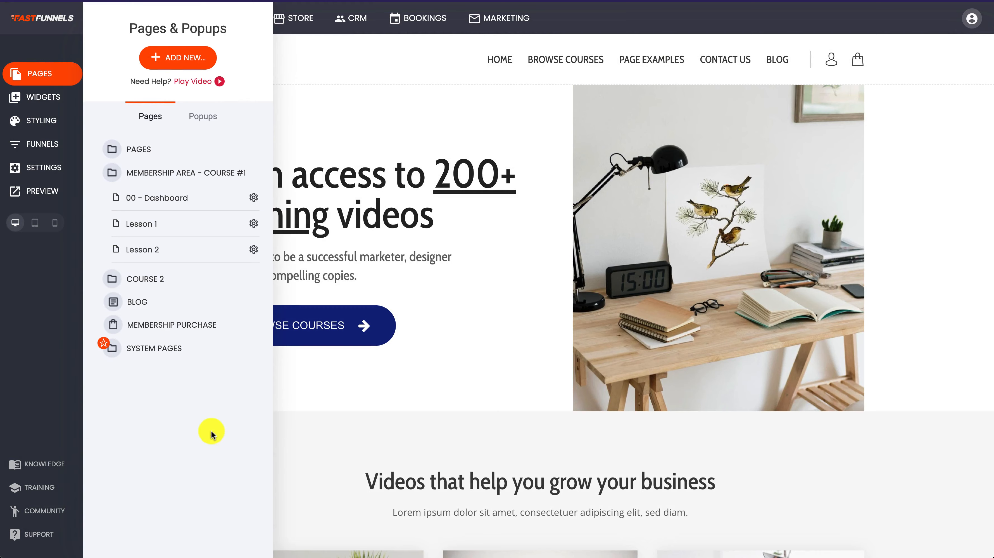
pyautogui.click(254, 224)
pyautogui.click(269, 159)
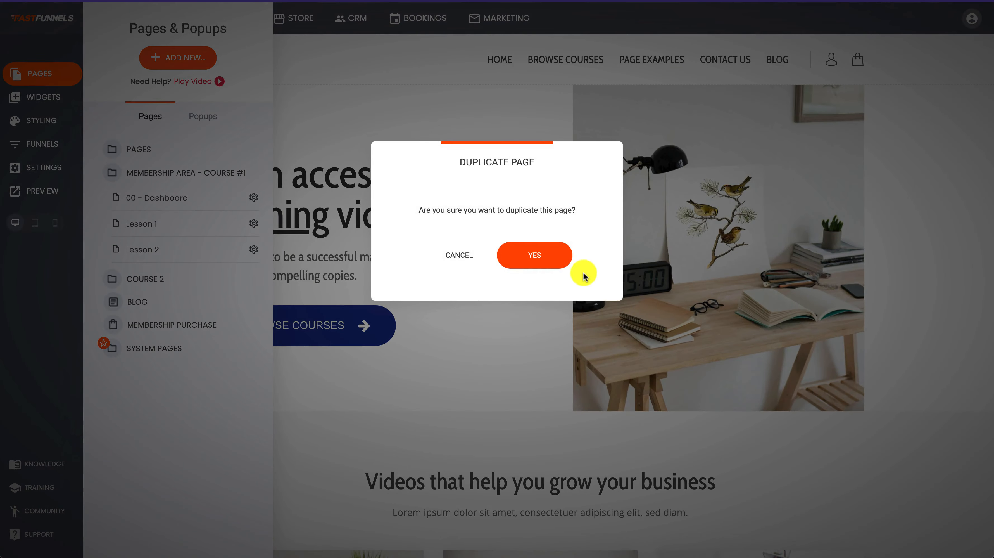
pyautogui.click(548, 262)
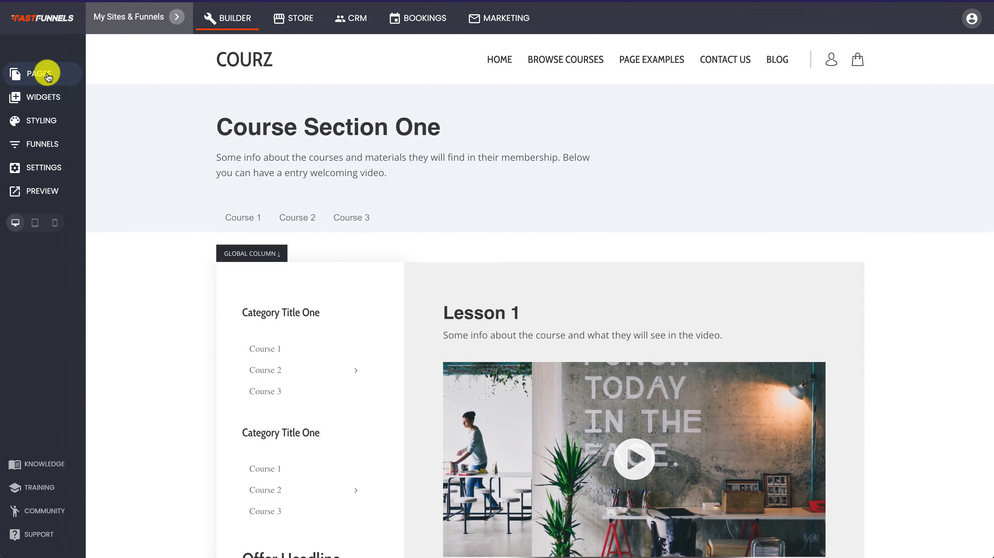
# - Assign the duplicated Lesson 1 page to the Course 2 group in its page settings
pyautogui.click(44, 72)
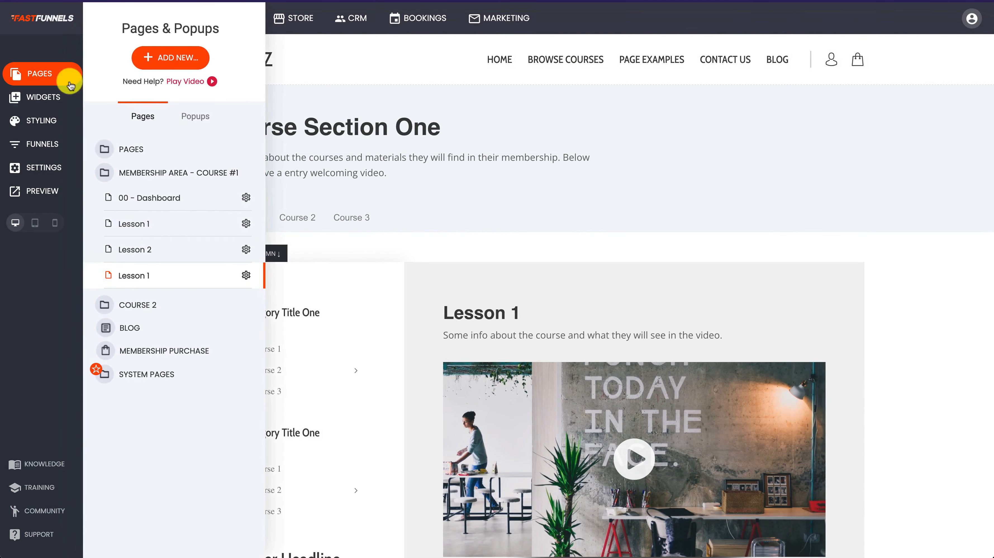
pyautogui.click(254, 275)
pyautogui.click(273, 185)
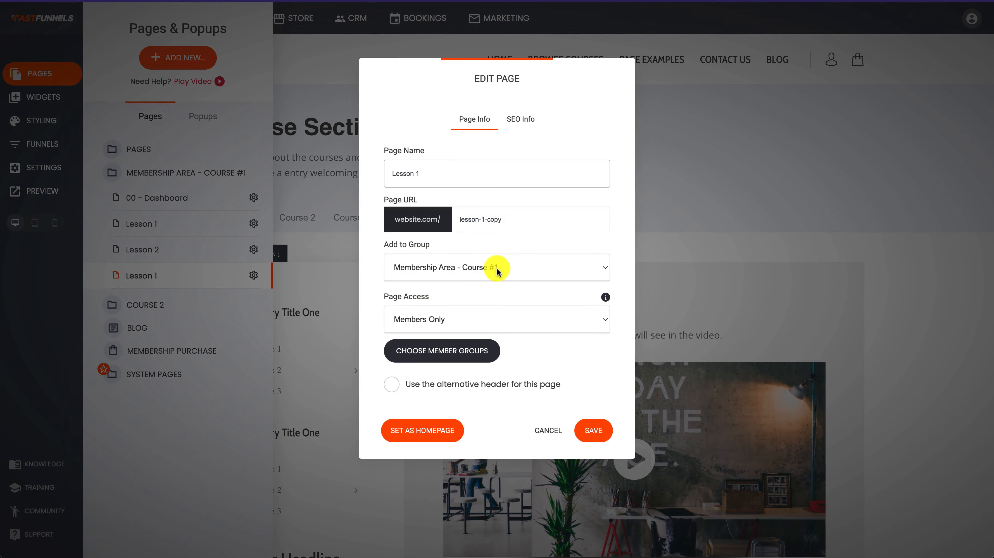
pyautogui.click(487, 272)
pyautogui.click(468, 280)
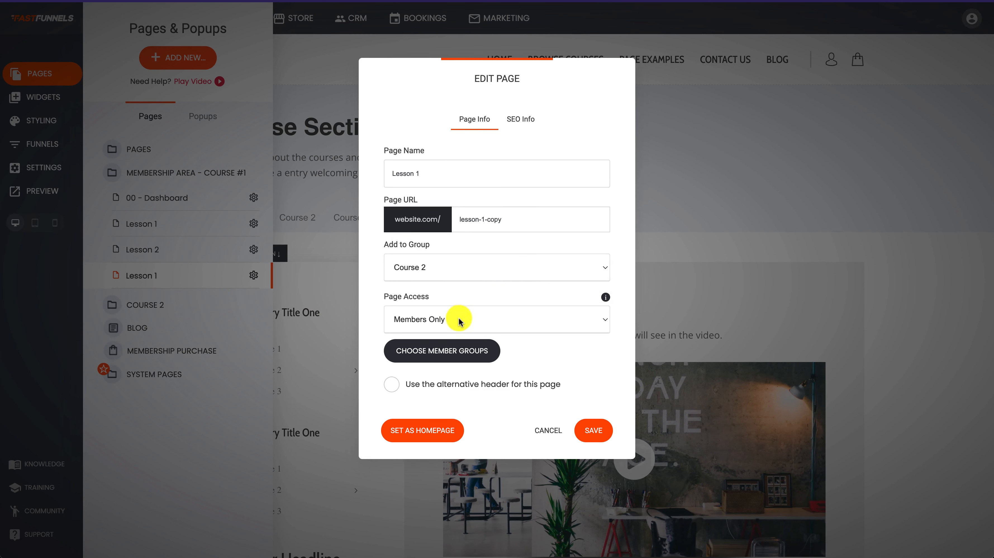
# - Deselect Paid Members and allow only Course 2 Members to access the duplicated Lesson 1 page, and save its settings
pyautogui.click(450, 350)
pyautogui.click(406, 237)
pyautogui.click(406, 218)
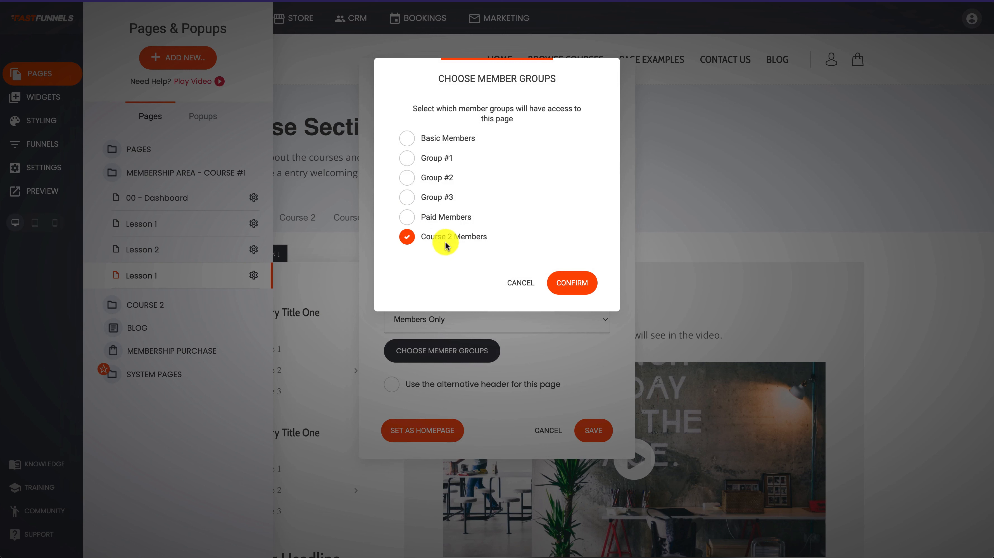
pyautogui.click(572, 282)
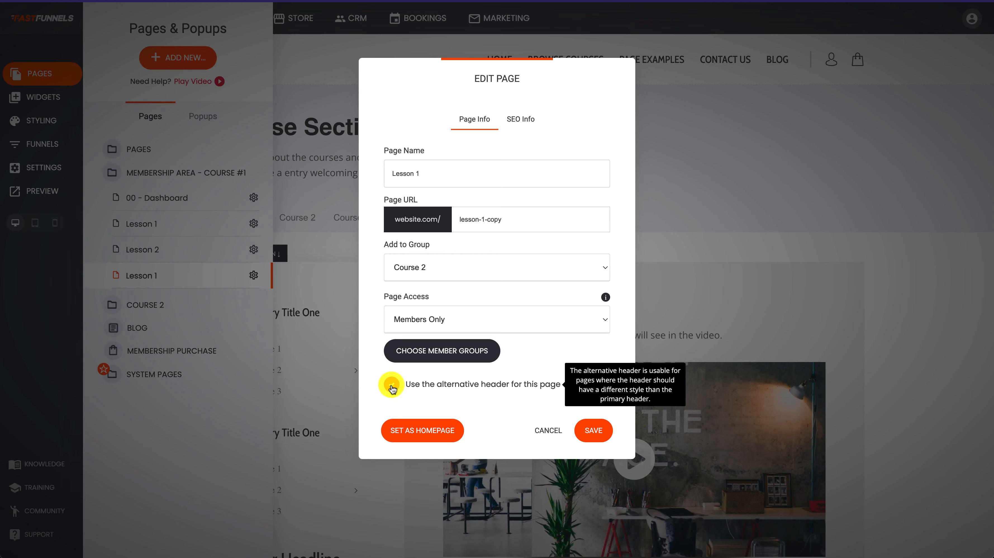
pyautogui.click(605, 434)
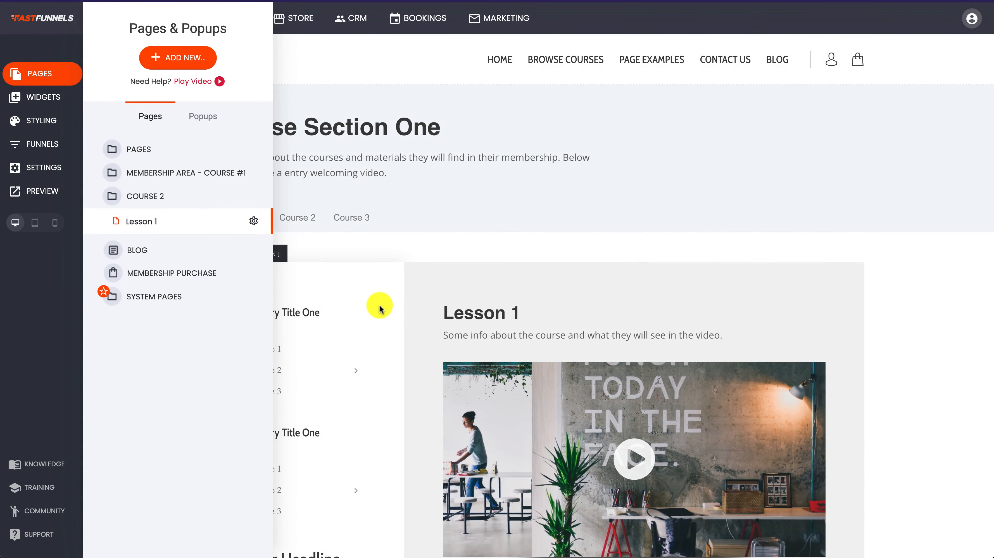
# - Delete the Course Section One block from the duplicated Lesson 1 page and save the page
pyautogui.click(379, 305)
pyautogui.scroll(-3, 379, 305)
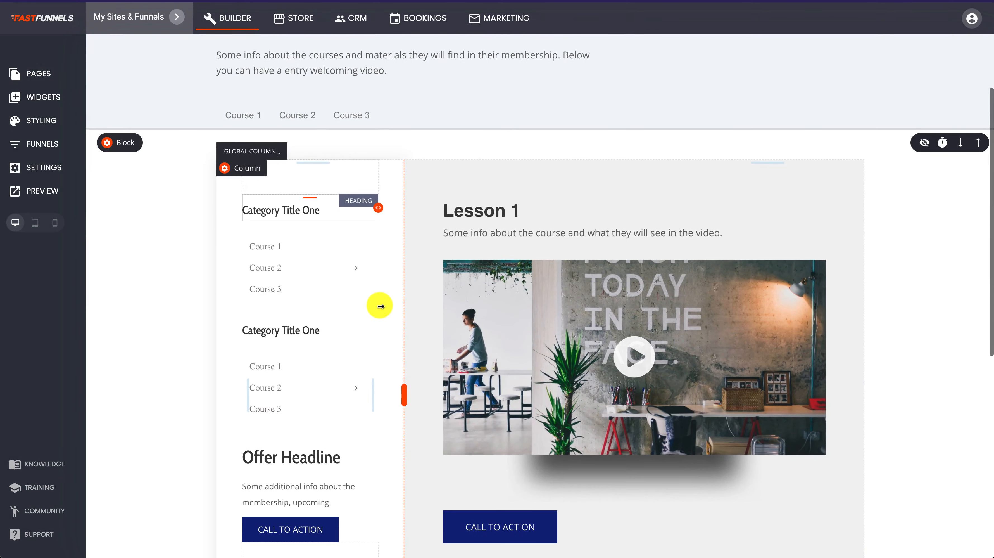
pyautogui.scroll(3, 380, 306)
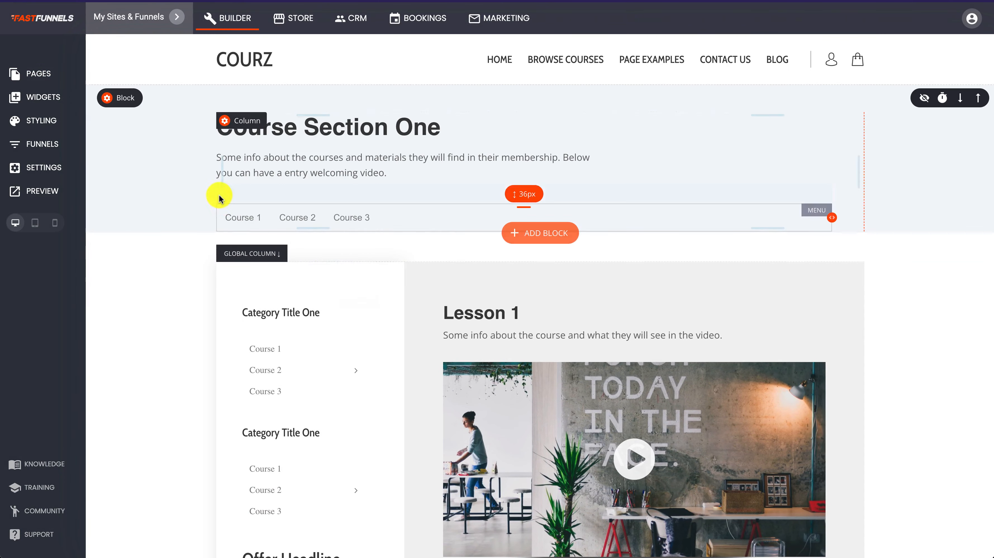
pyautogui.click(209, 97)
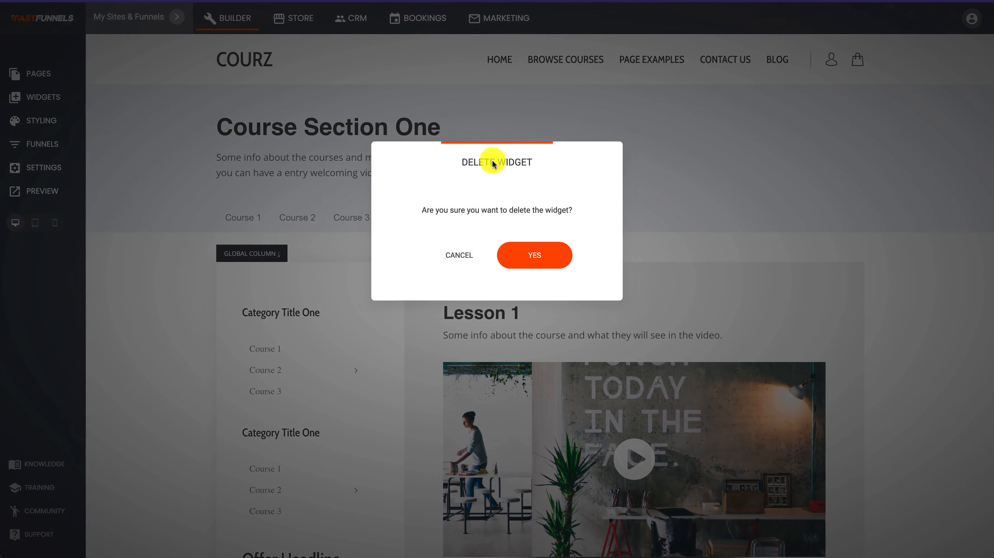
pyautogui.click(535, 250)
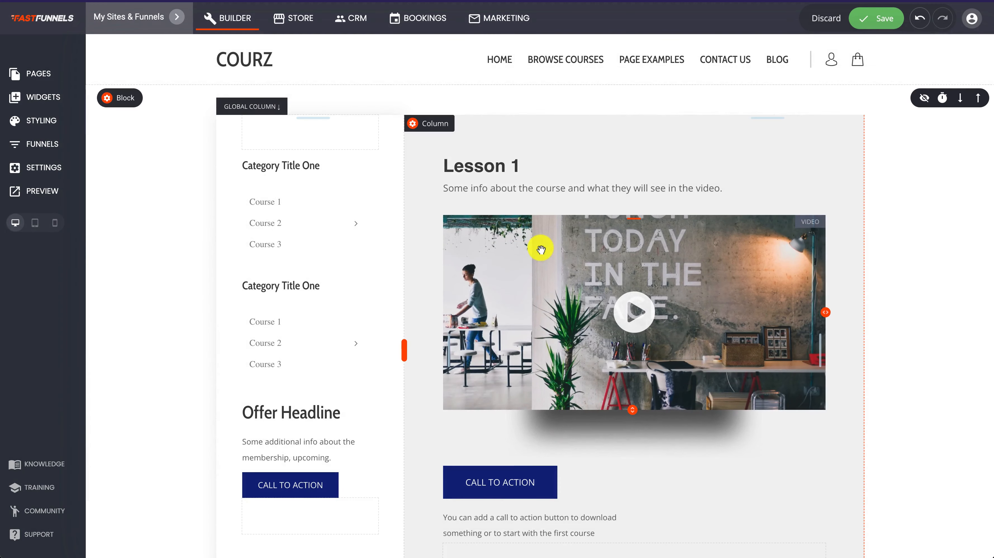
pyautogui.click(880, 18)
# - Check the pages in the Course 2 group and close the page list
pyautogui.click(63, 78)
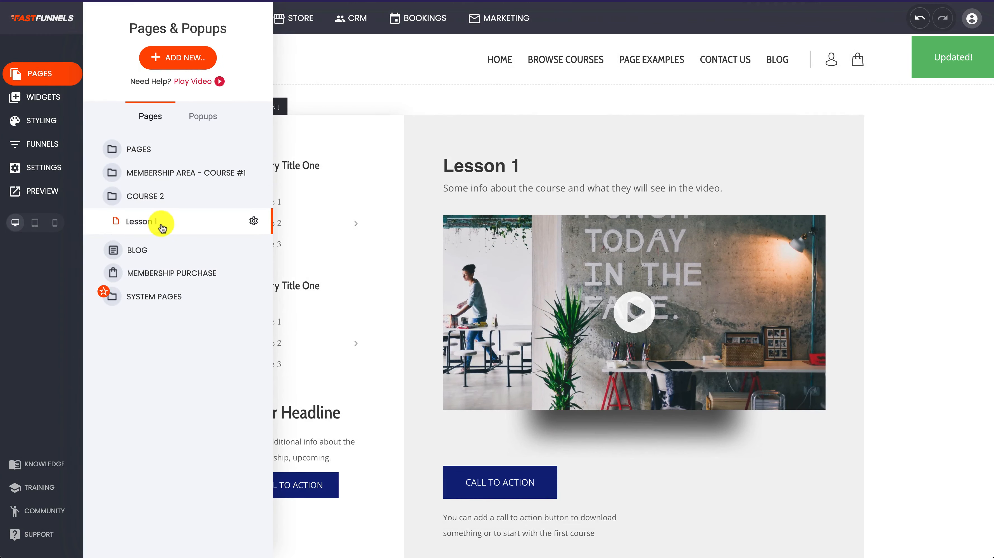
pyautogui.click(153, 205)
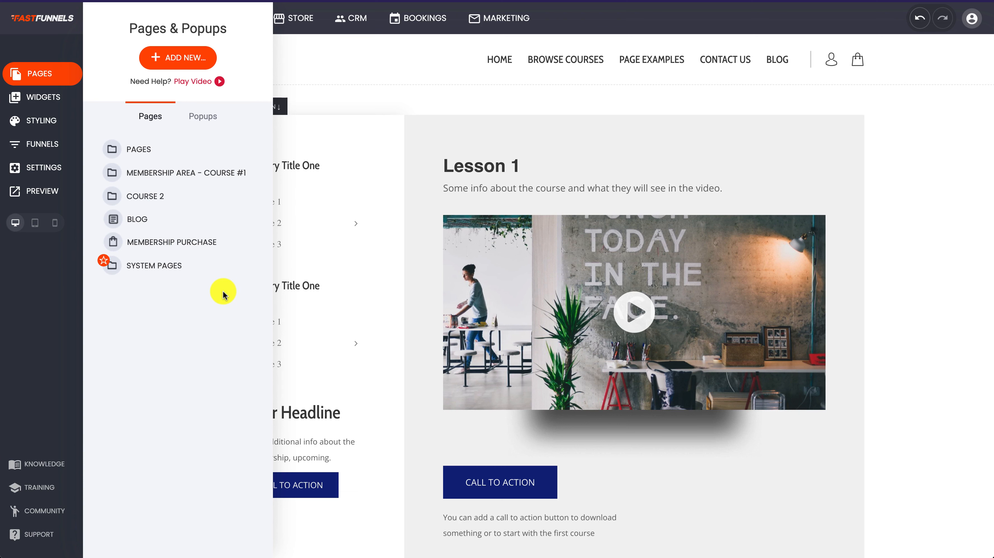
pyautogui.click(383, 90)
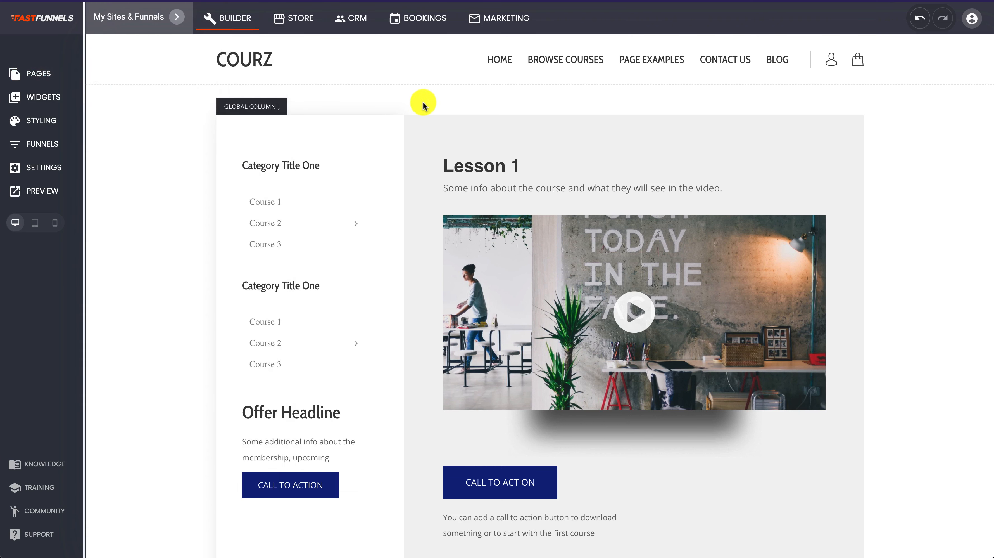